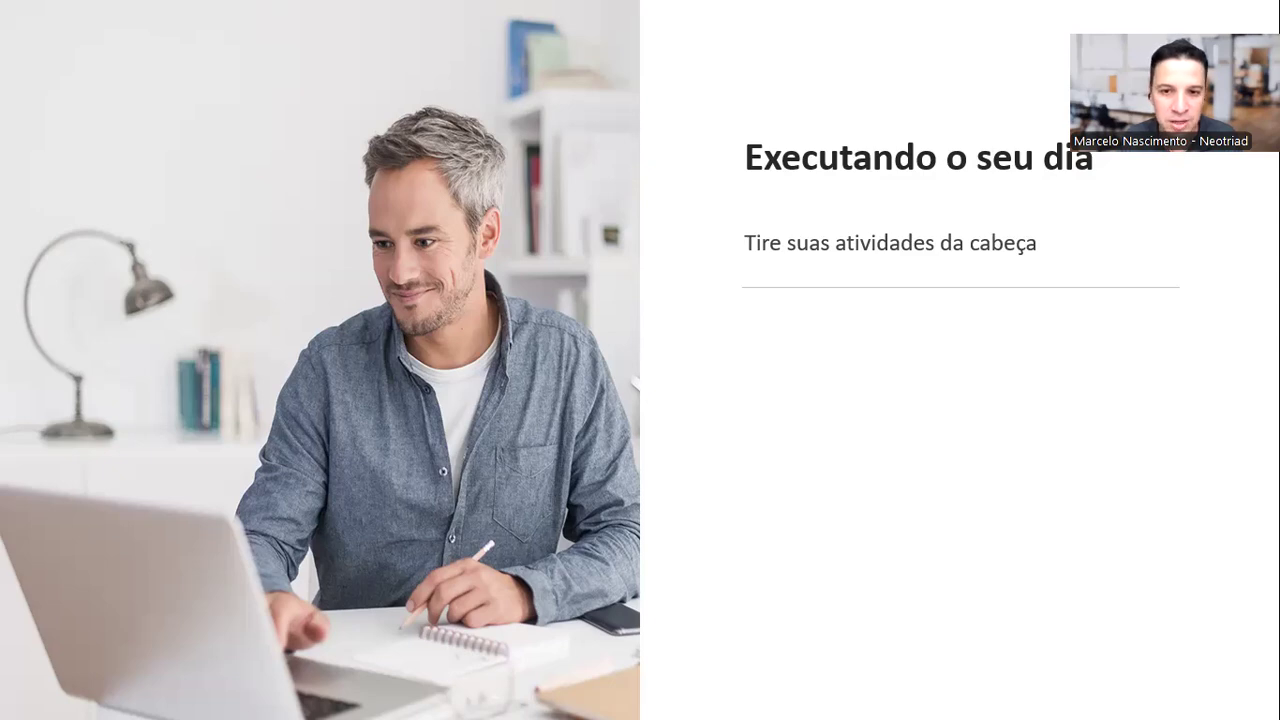
# Step: Reveal the remaining points on the "Executando o seu dia" slide, through "Utilize o play na execução das atividades"
pyautogui.press('Right')
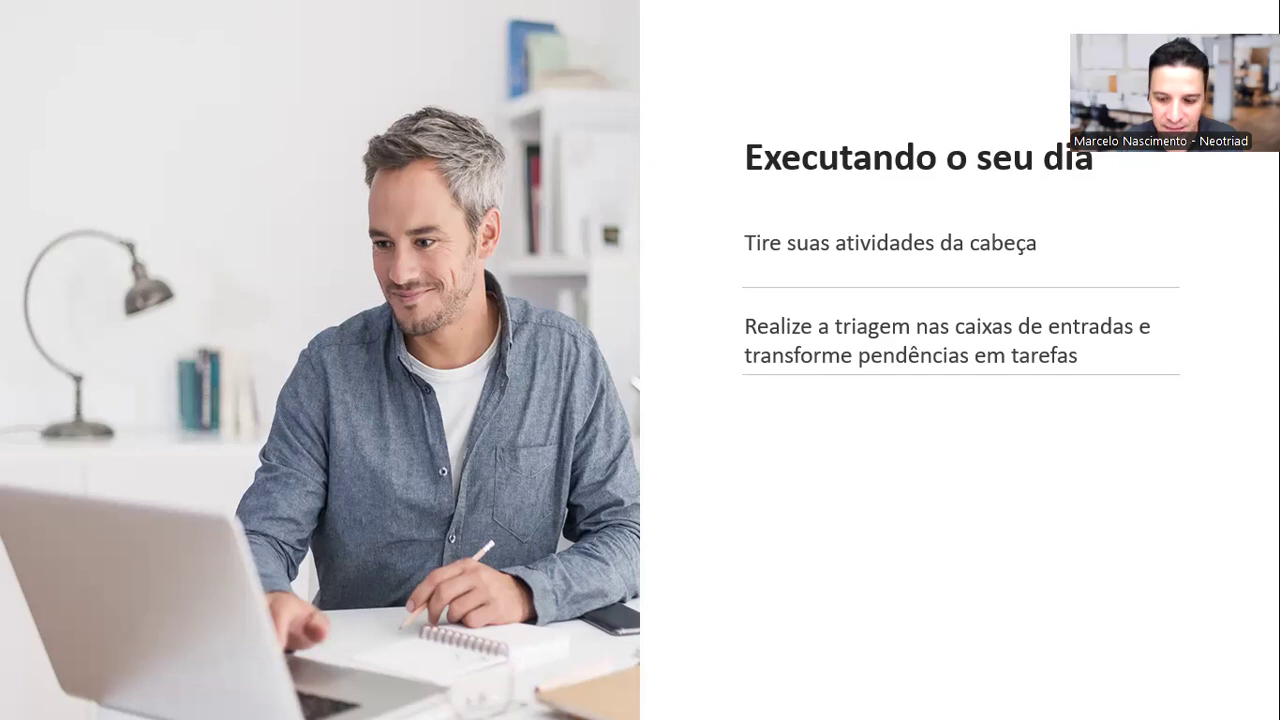
pyautogui.press('Right')
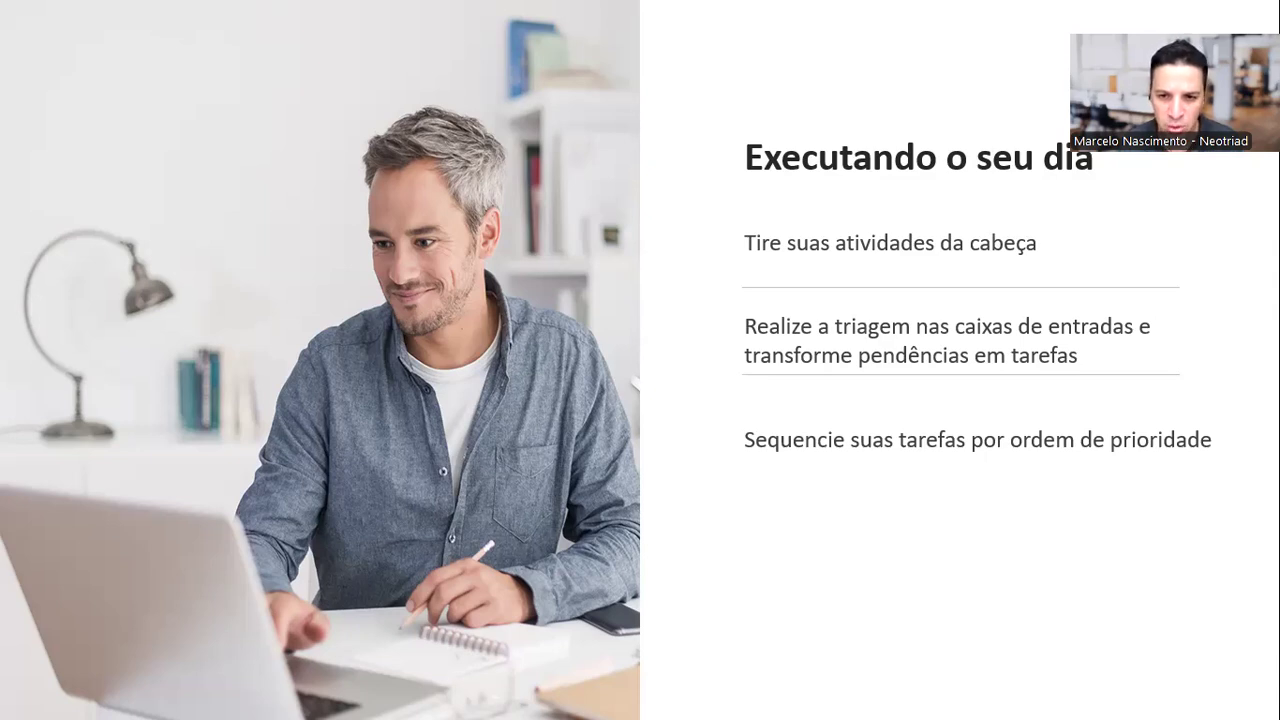
pyautogui.press('Right')
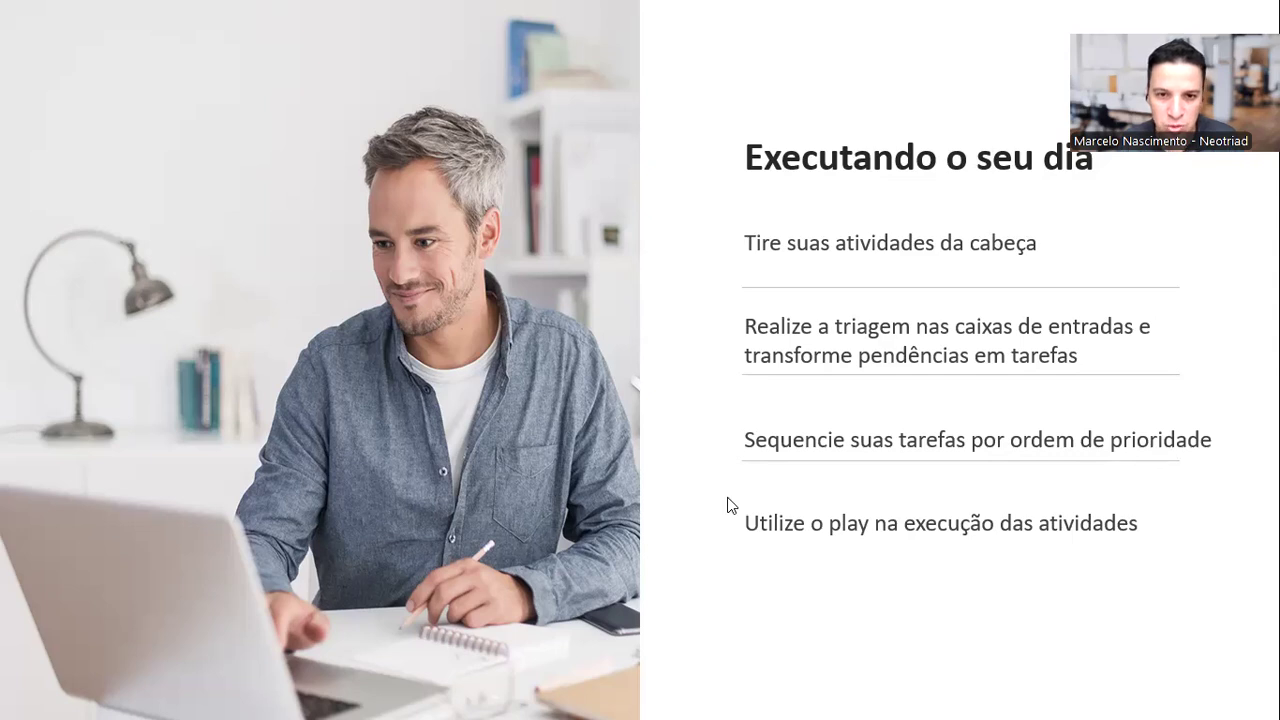
# Step: End the slide show, switch to Neotriad in Chrome and load the Meu Dia page afresh
pyautogui.press('Escape')
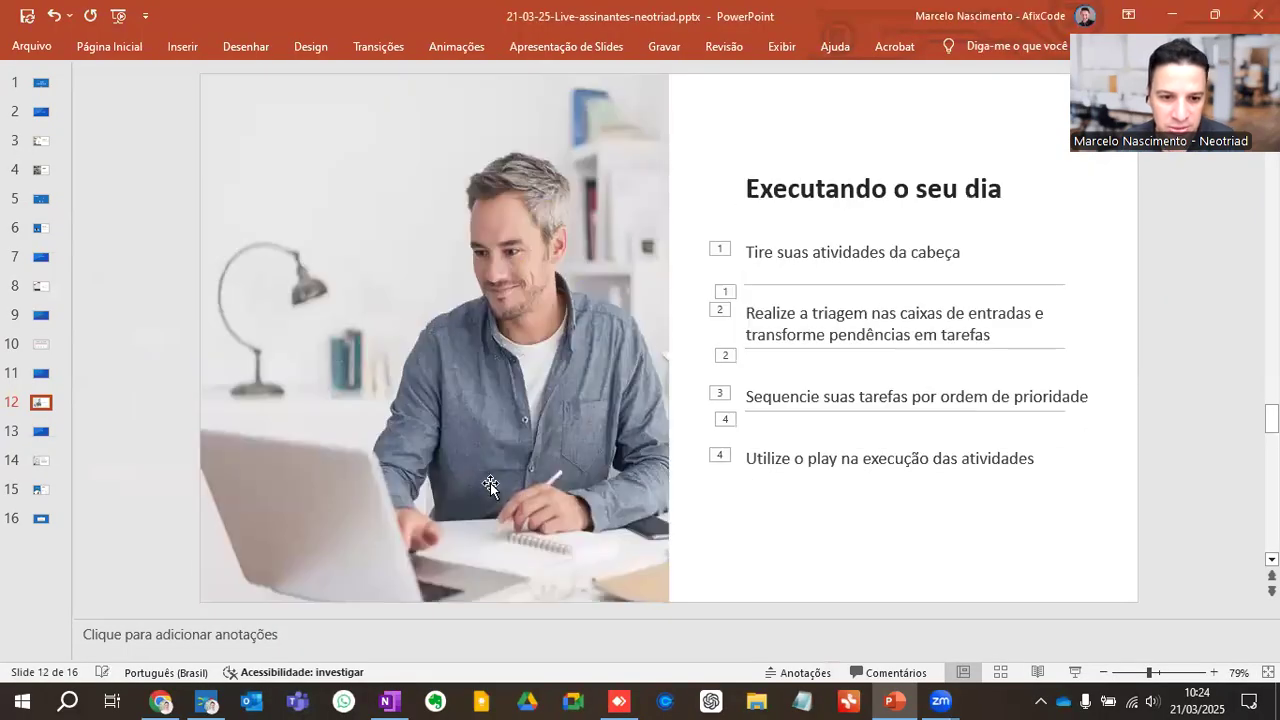
pyautogui.click(163, 700)
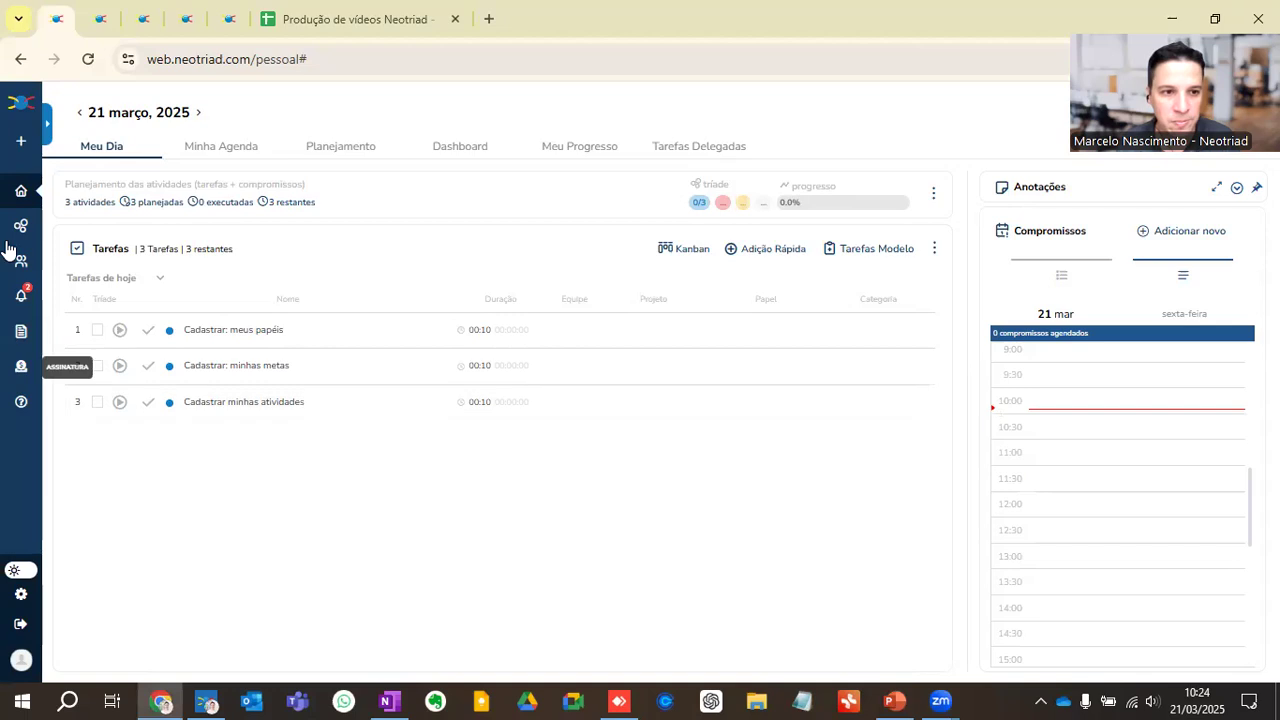
pyautogui.click(20, 190)
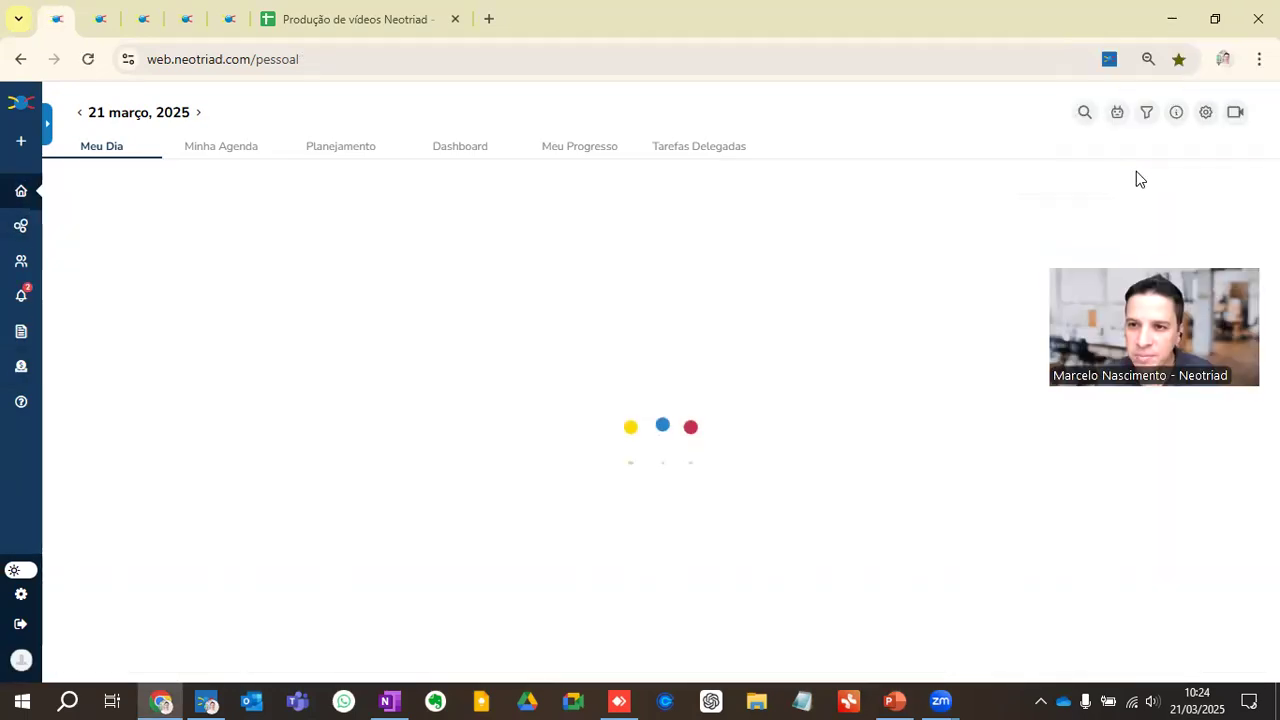
# Step: Try to create an analyst role by sending the Morpheus assistant the request "CRIE O PAPEL DE ANALISTA"
pyautogui.click(1119, 120)
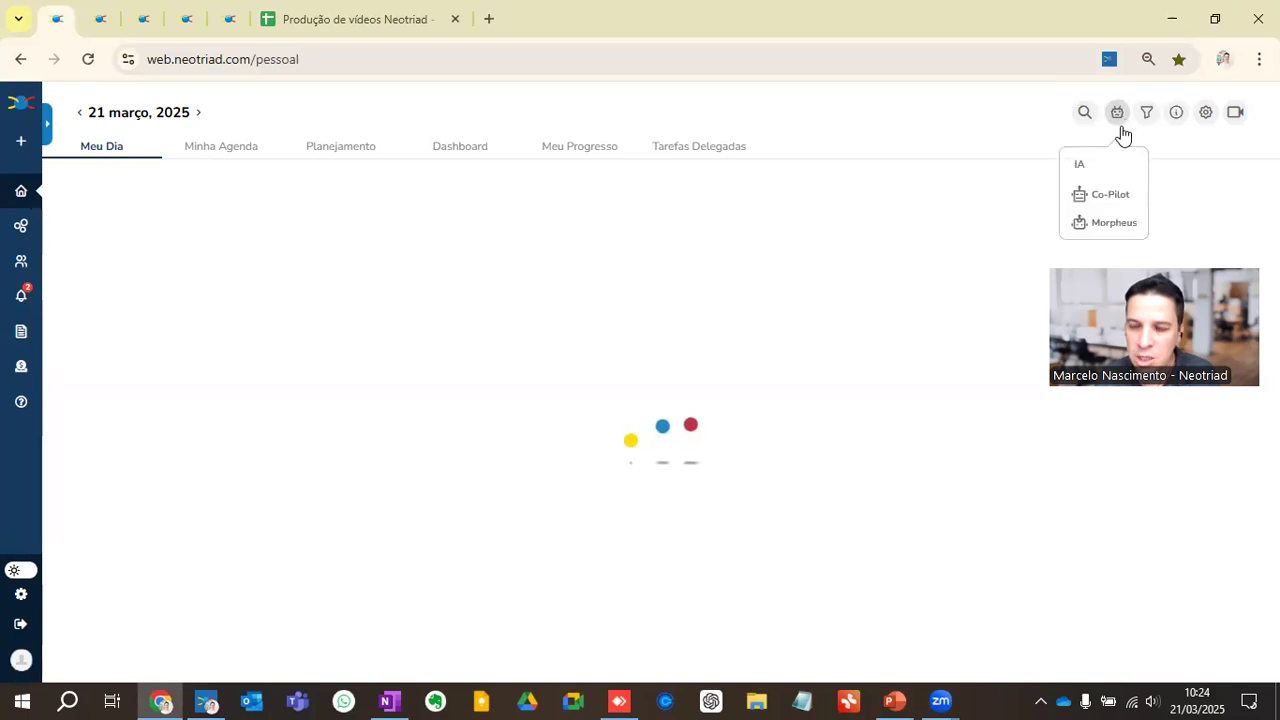
pyautogui.click(1098, 224)
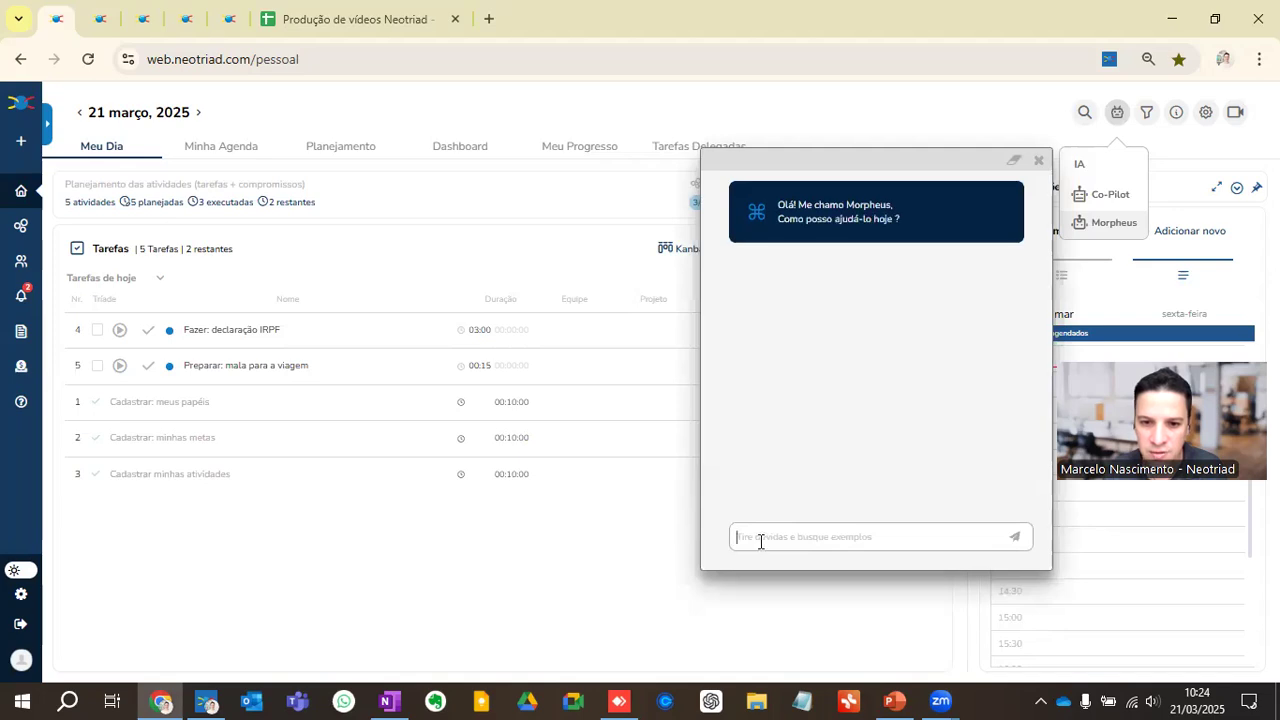
pyautogui.write('CRIE')
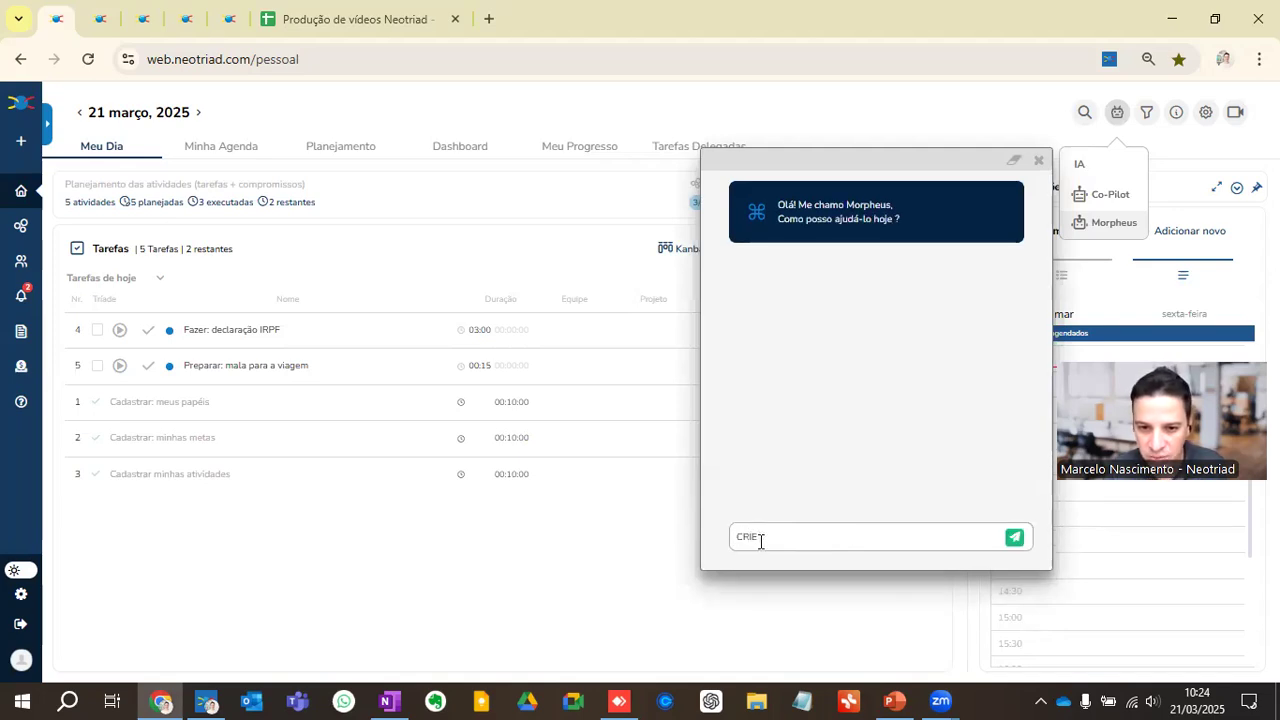
pyautogui.write(' O PAPEL DE ANALISTA')
pyautogui.press('Return')
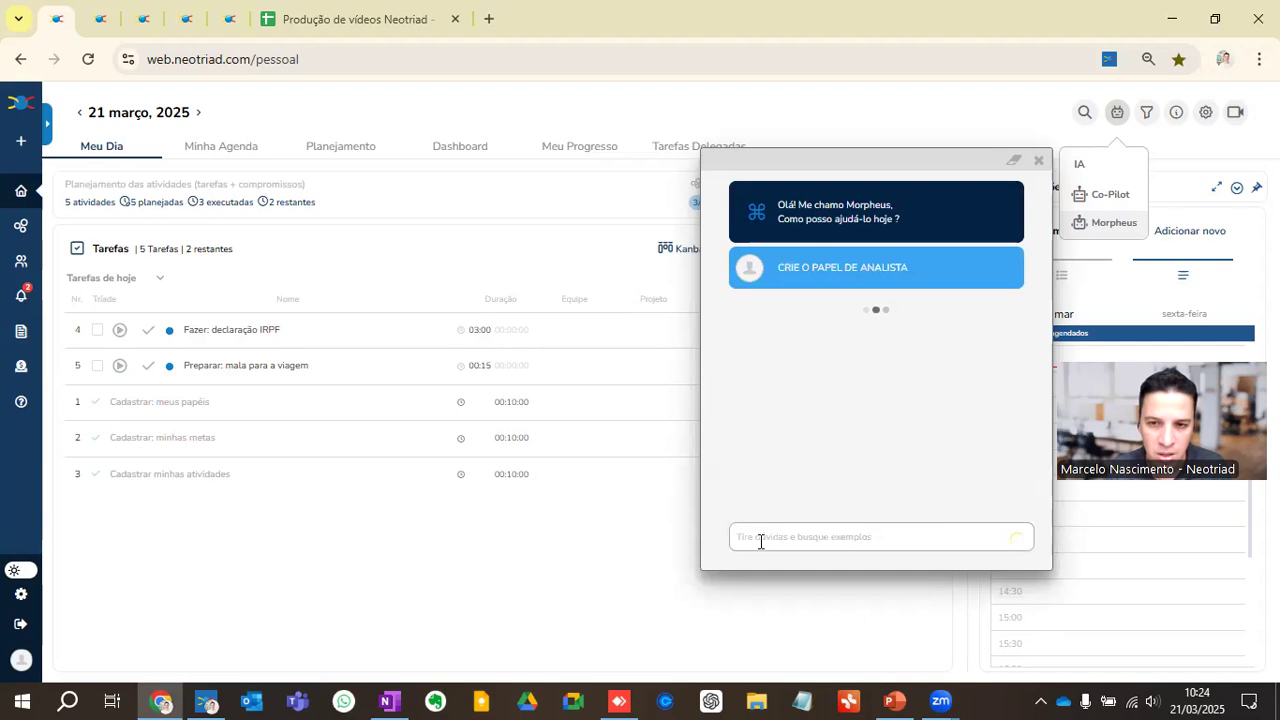
# Step: Try to create a financial consultant role by sending Morpheus "CRIE O PAPEL DE CONSULTOR FINANCEIRO"
pyautogui.write('CRIE O')
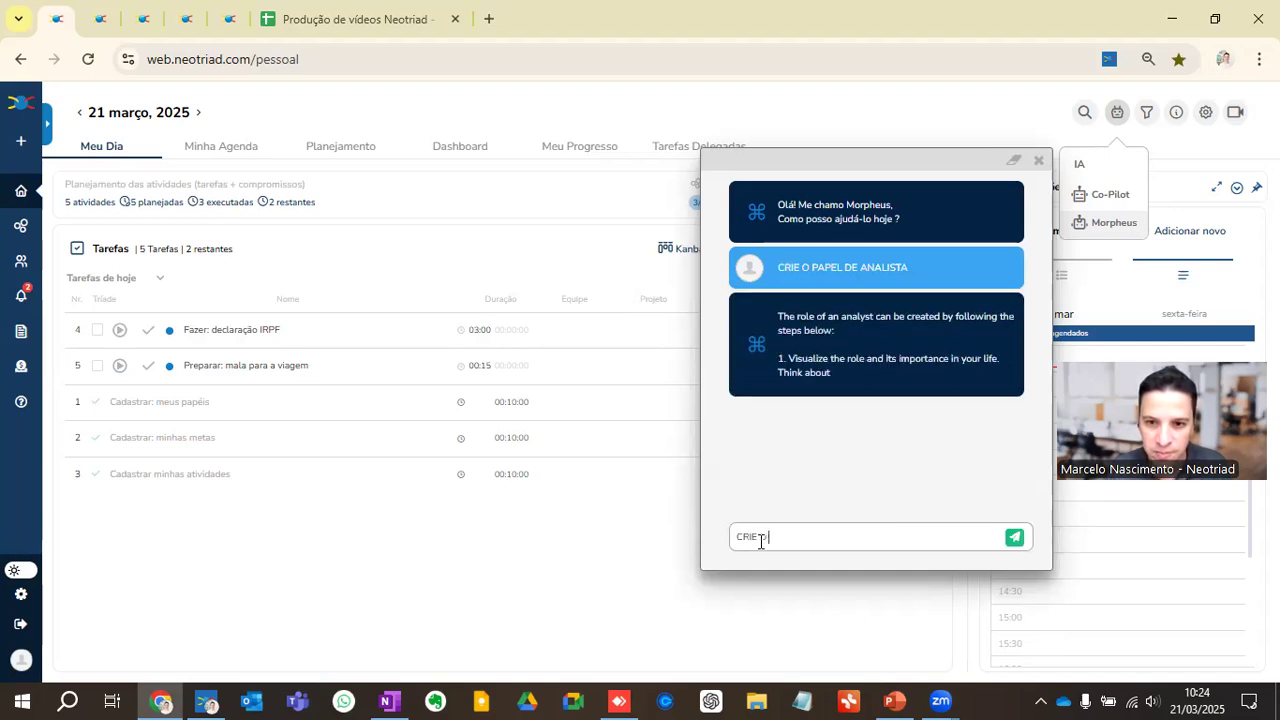
pyautogui.write(' PAPEL DE')
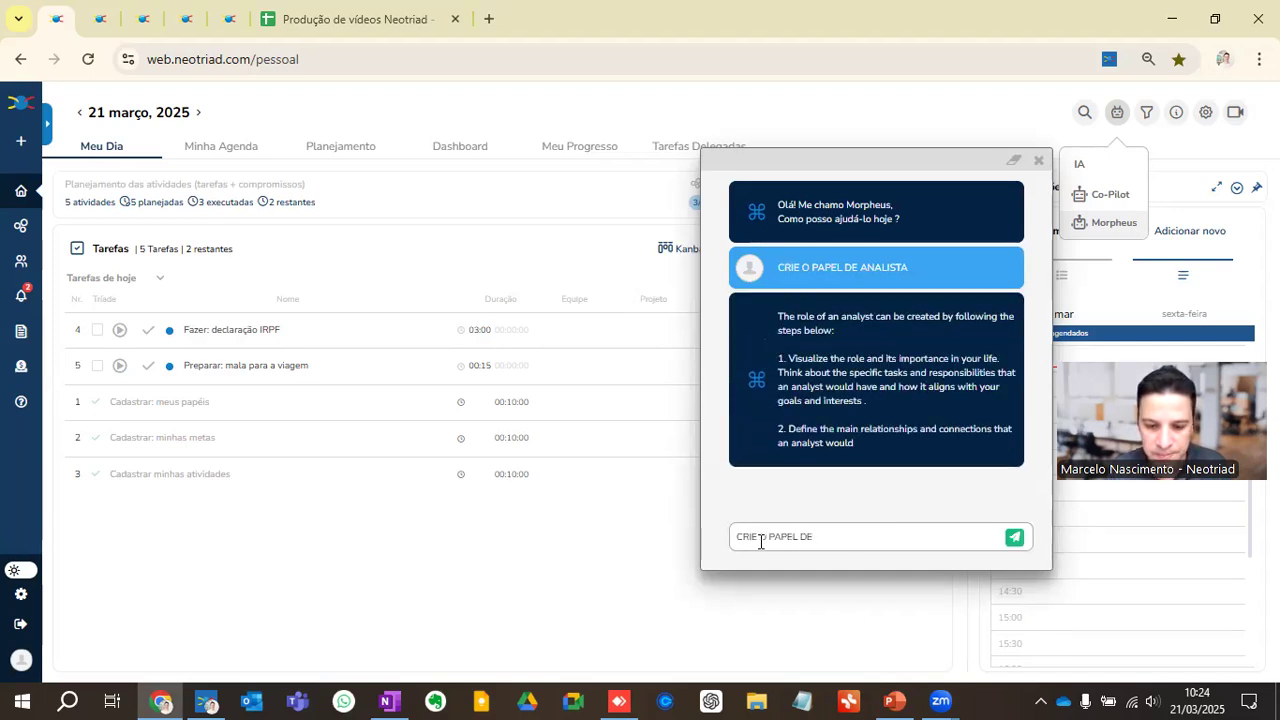
pyautogui.write(' CONSULTOR')
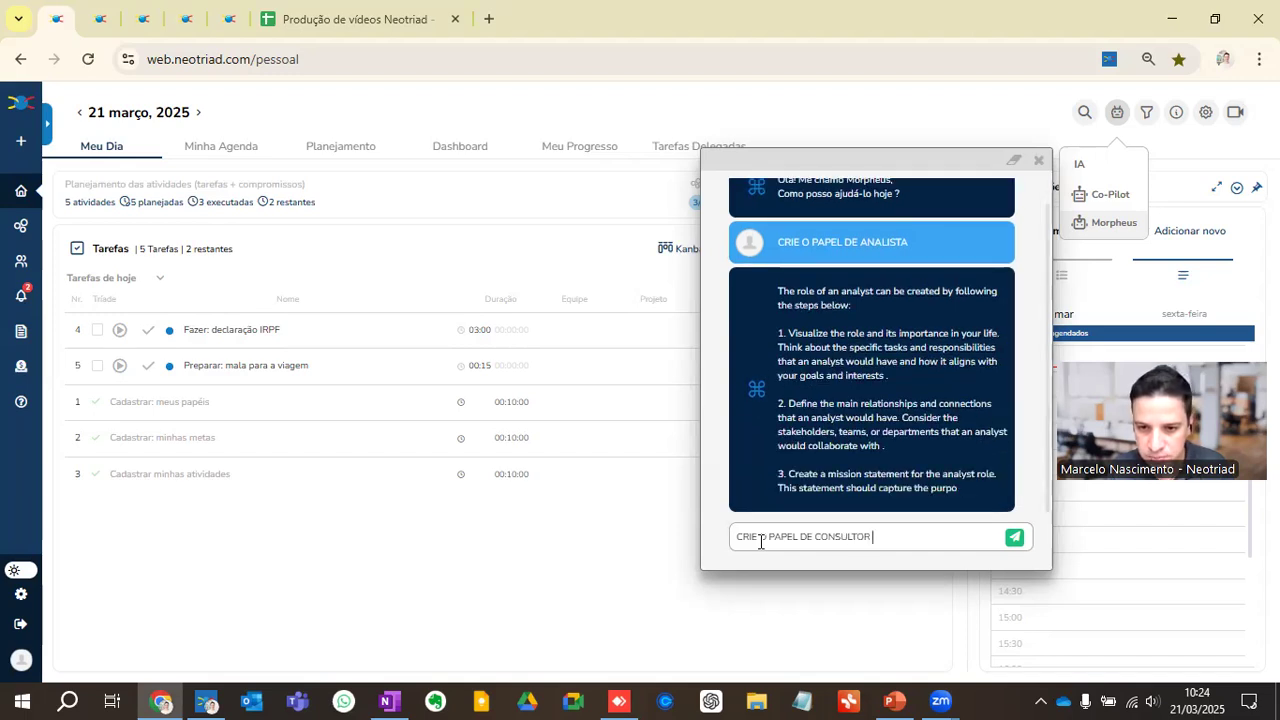
pyautogui.write(' FINANCEIRO')
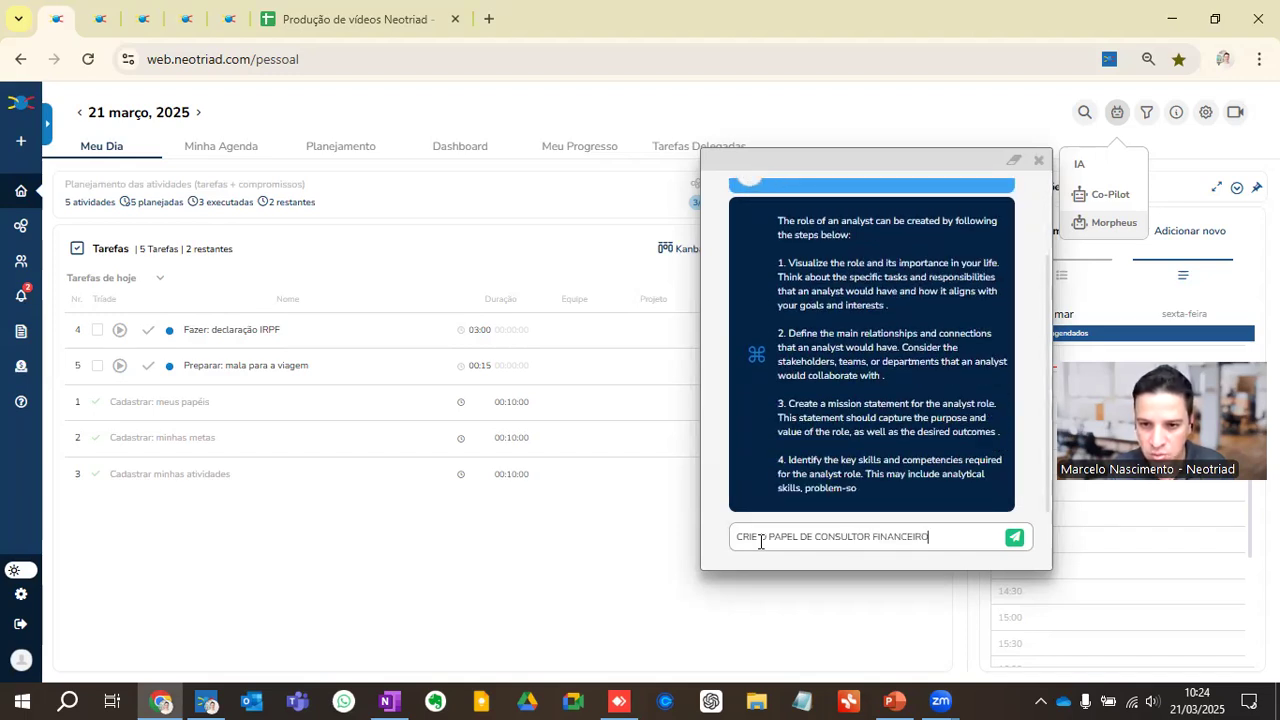
pyautogui.press('Return')
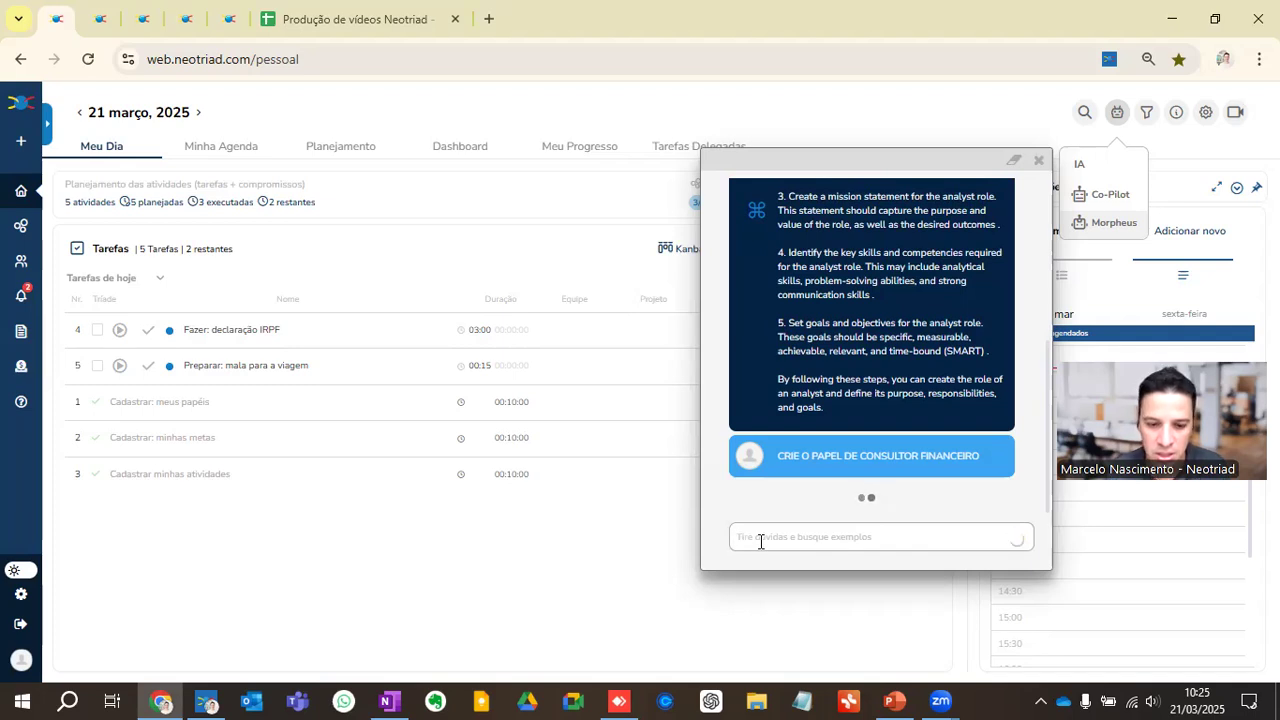
# Step: Try the request "CRIE O PAPEL DE CONSULTOR" in Morpheus, and close that chat
pyautogui.write('CRIE o PAPEL DE CONSULTOR')
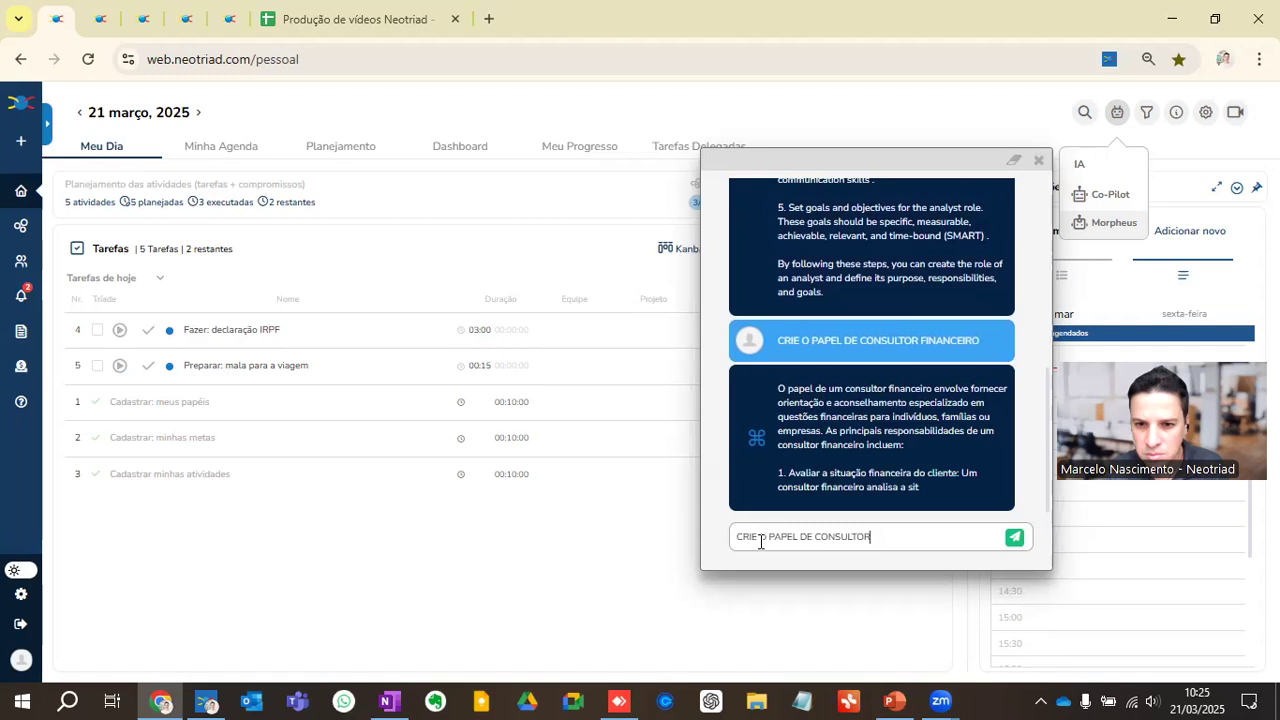
pyautogui.press('Return')
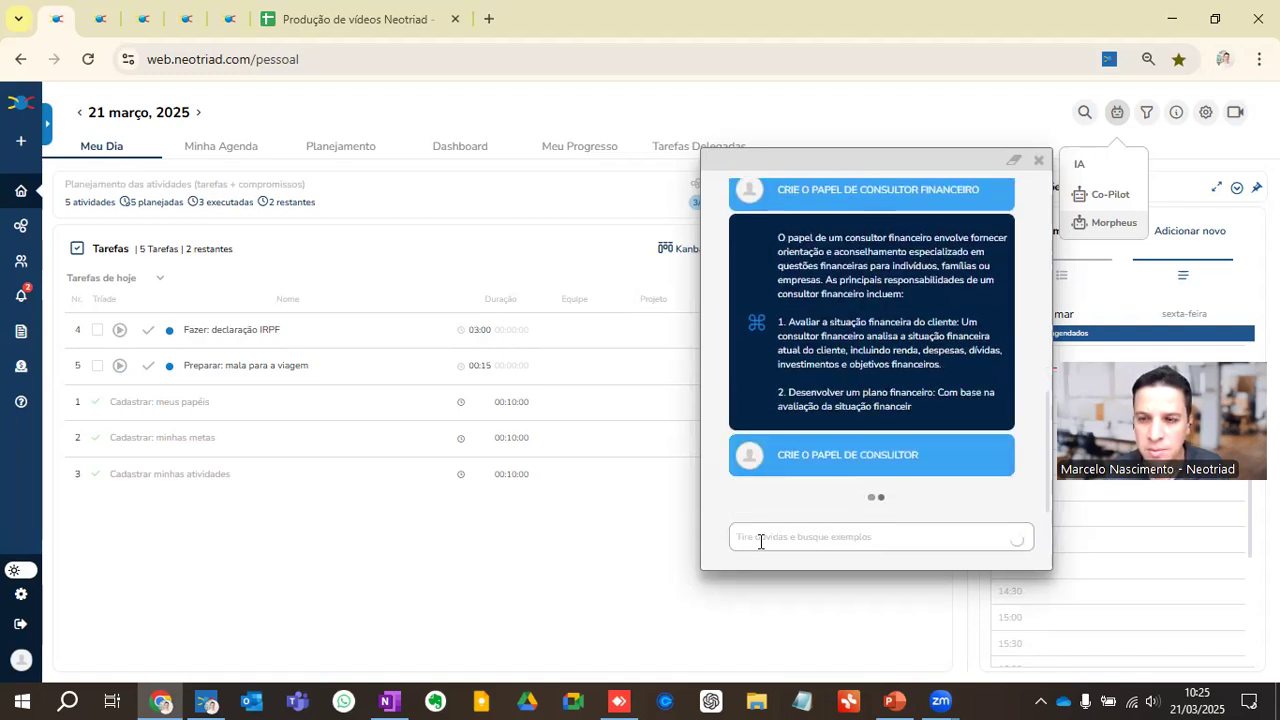
pyautogui.click(1038, 160)
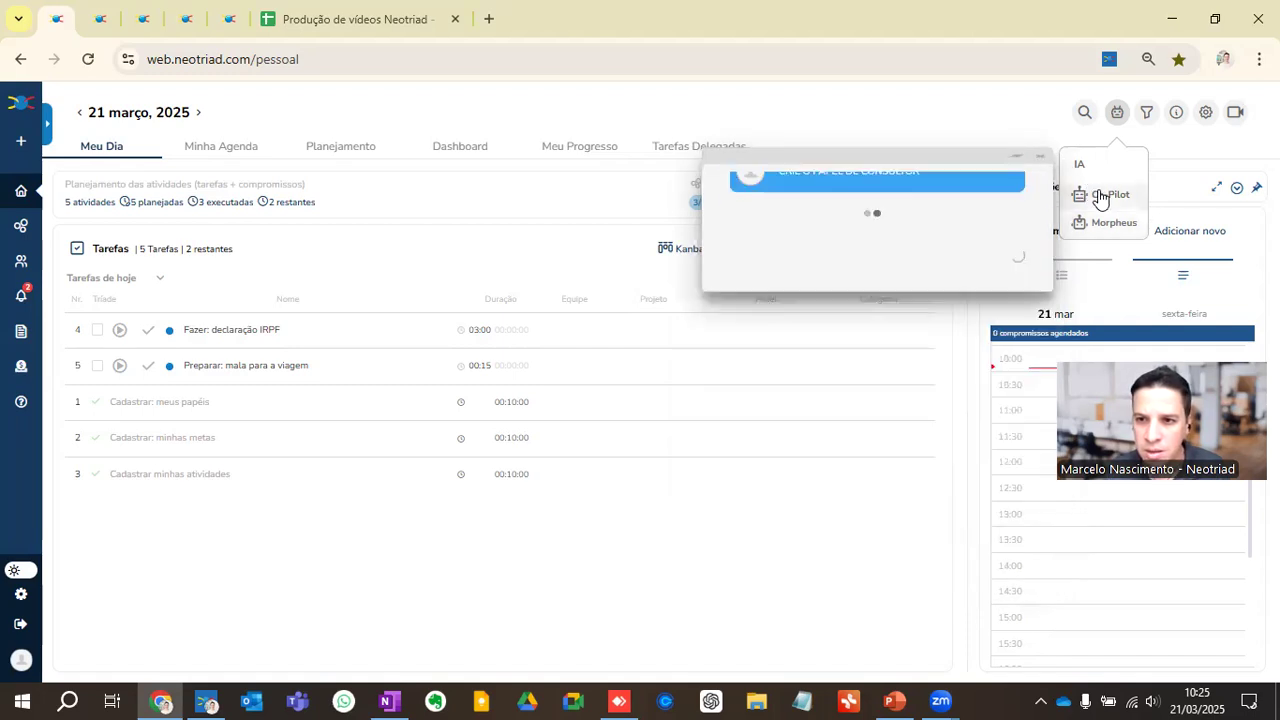
# Step: Have the Co-Pilot assistant create the analyst role with the request "CRIE O PAPEL DE ANALISTA"
pyautogui.click(1101, 197)
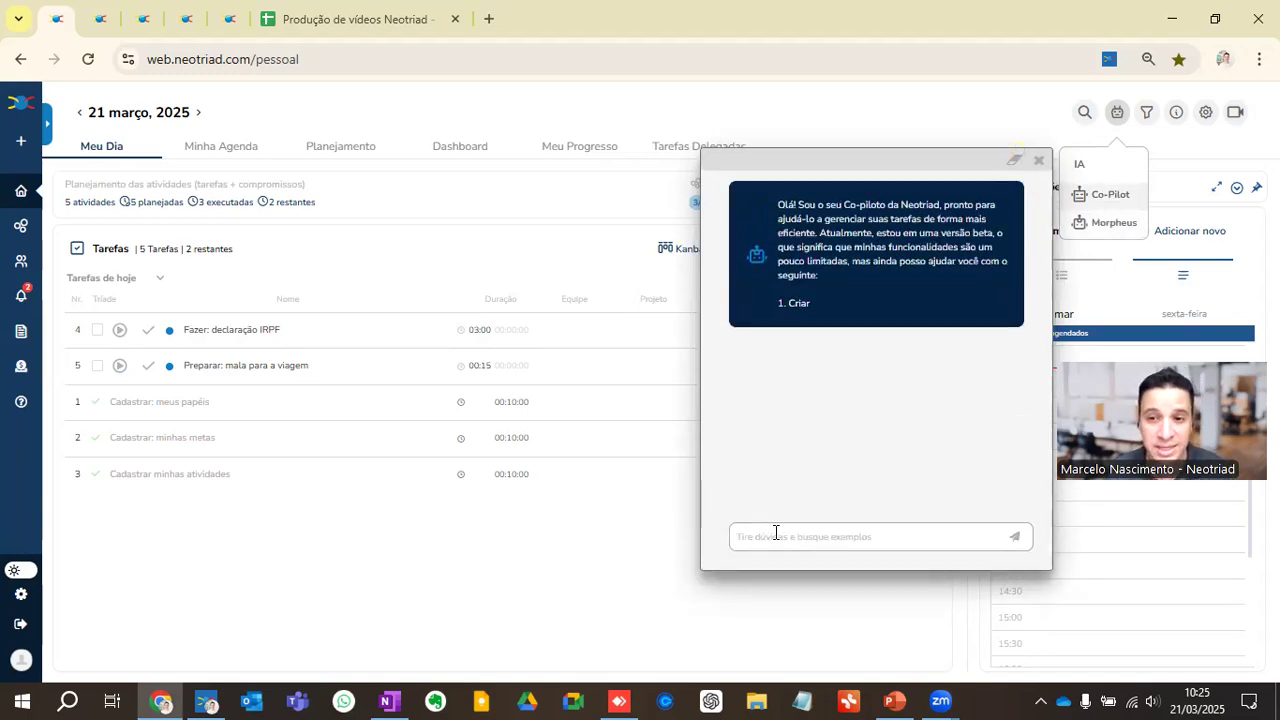
pyautogui.write('CRIE O PAPEL DE ANALISTA')
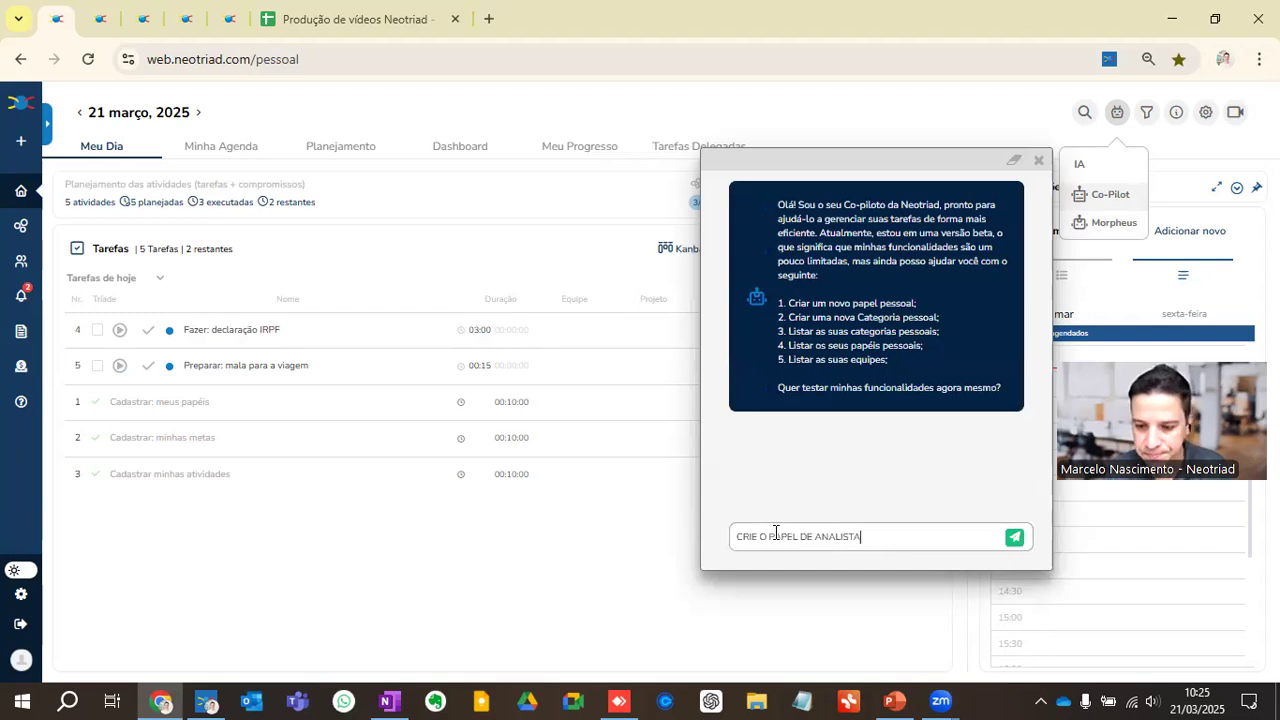
pyautogui.press('Return')
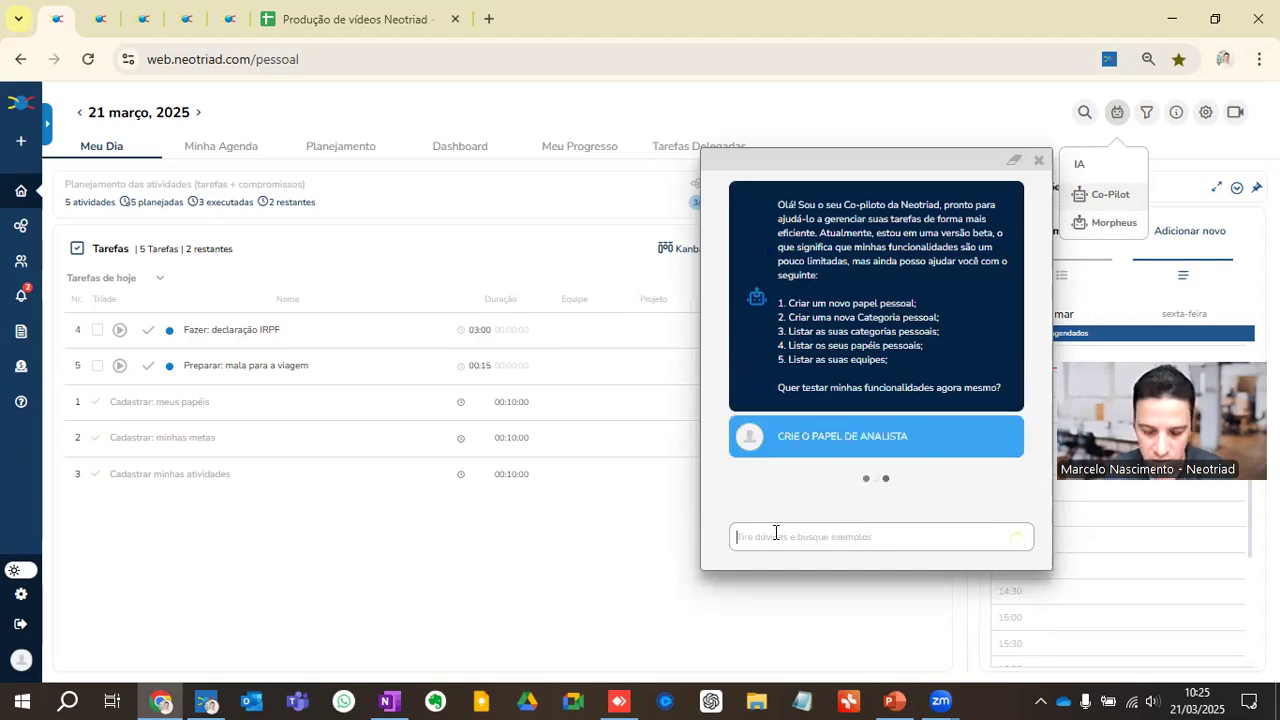
# Step: Have Co-Pilot create two roles with separate requests, "CRIE O PAPEL DE CONSULTOR" and "CRIE O PAPEL DE CONSULTOR FINANCEIRO"
pyautogui.write('CRIE O PAPEL DE CONSULTOR')
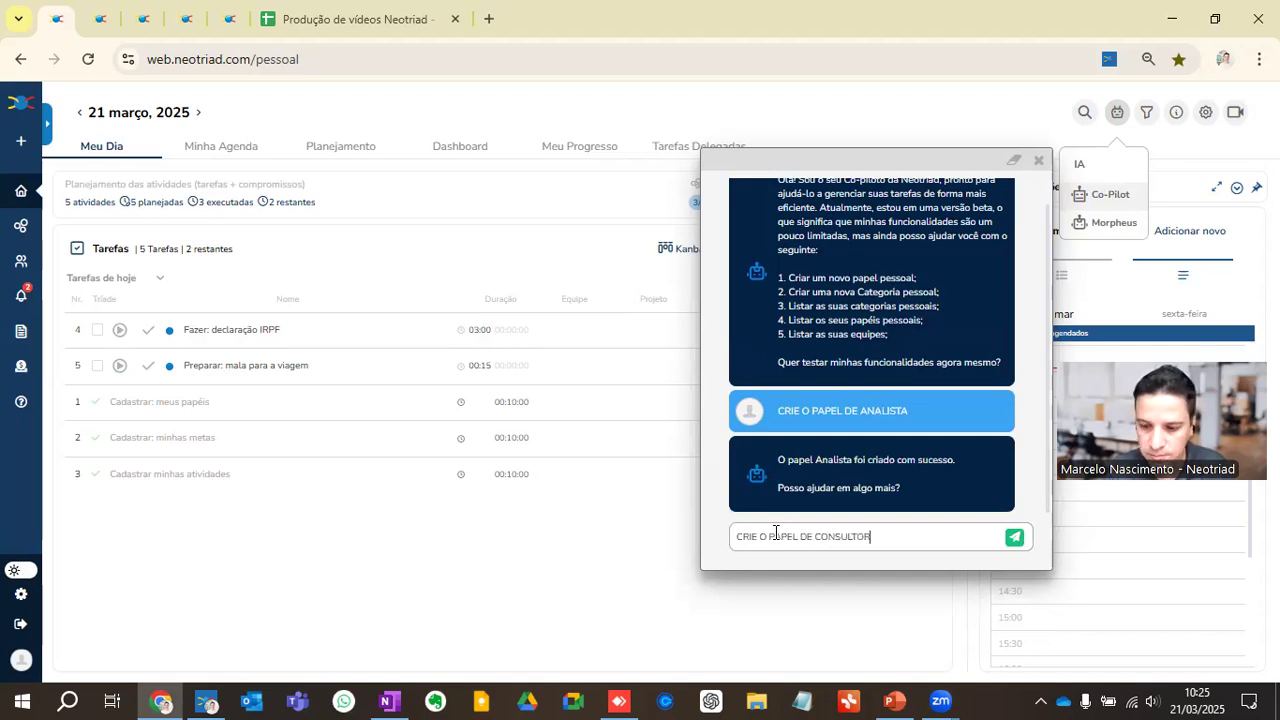
pyautogui.press('Return')
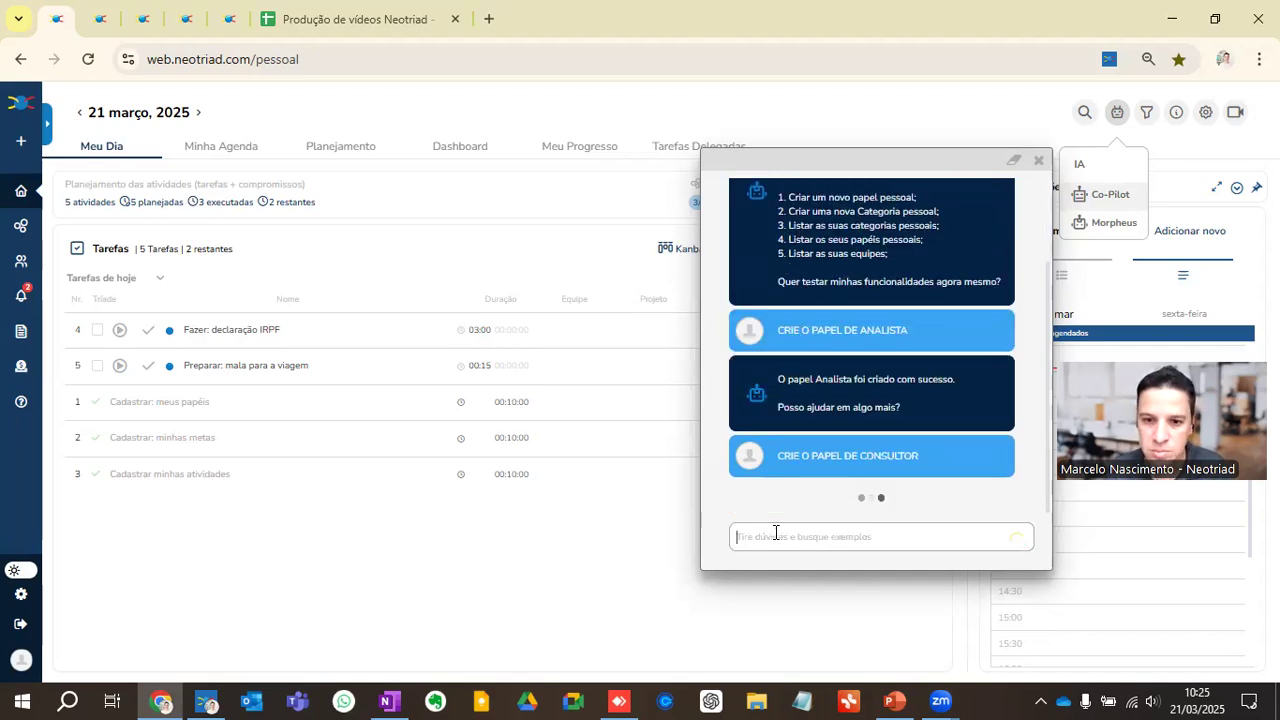
pyautogui.write('CRIE O')
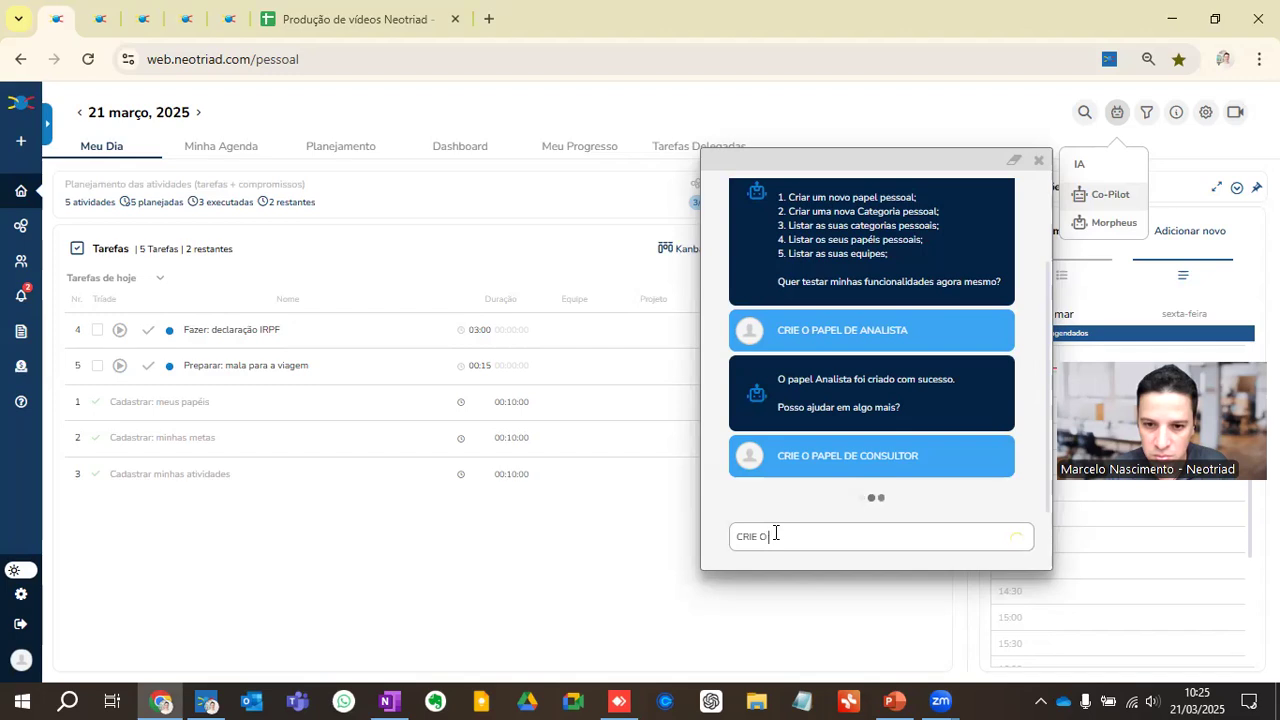
pyautogui.write(' PAPEL DE CONSULTOR')
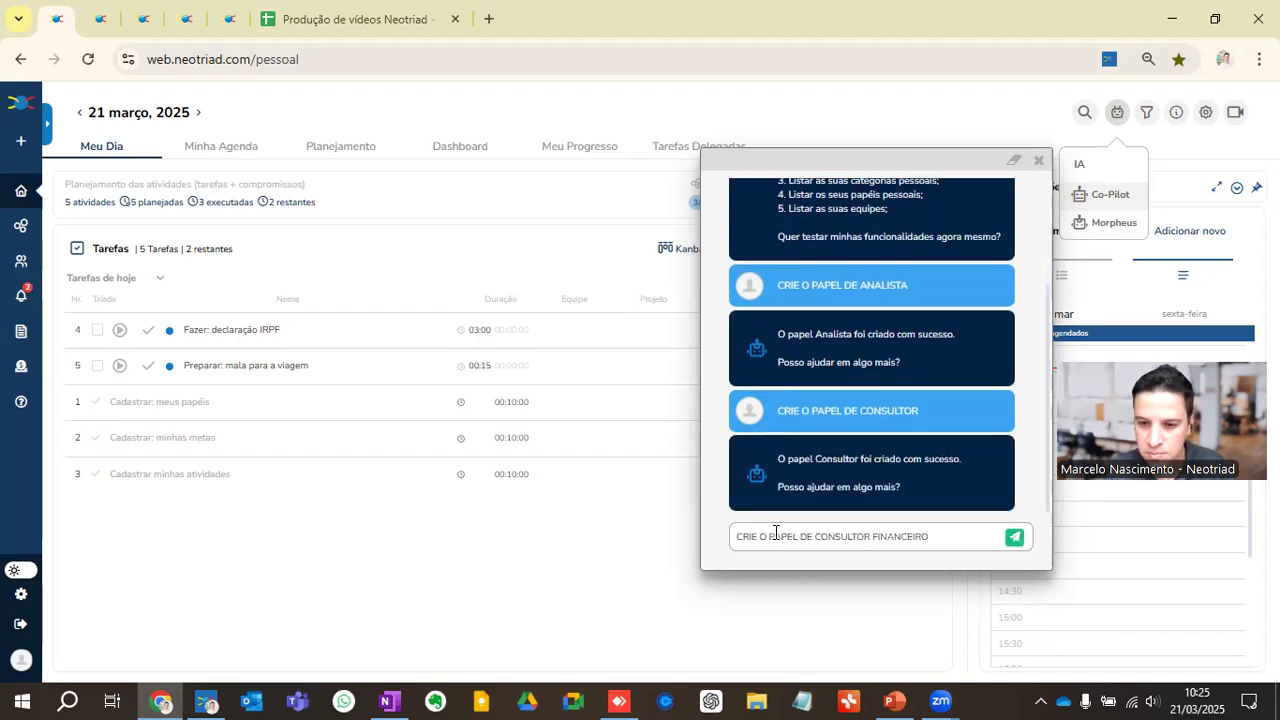
pyautogui.write(' FINANCEIRO')
pyautogui.press('Return')
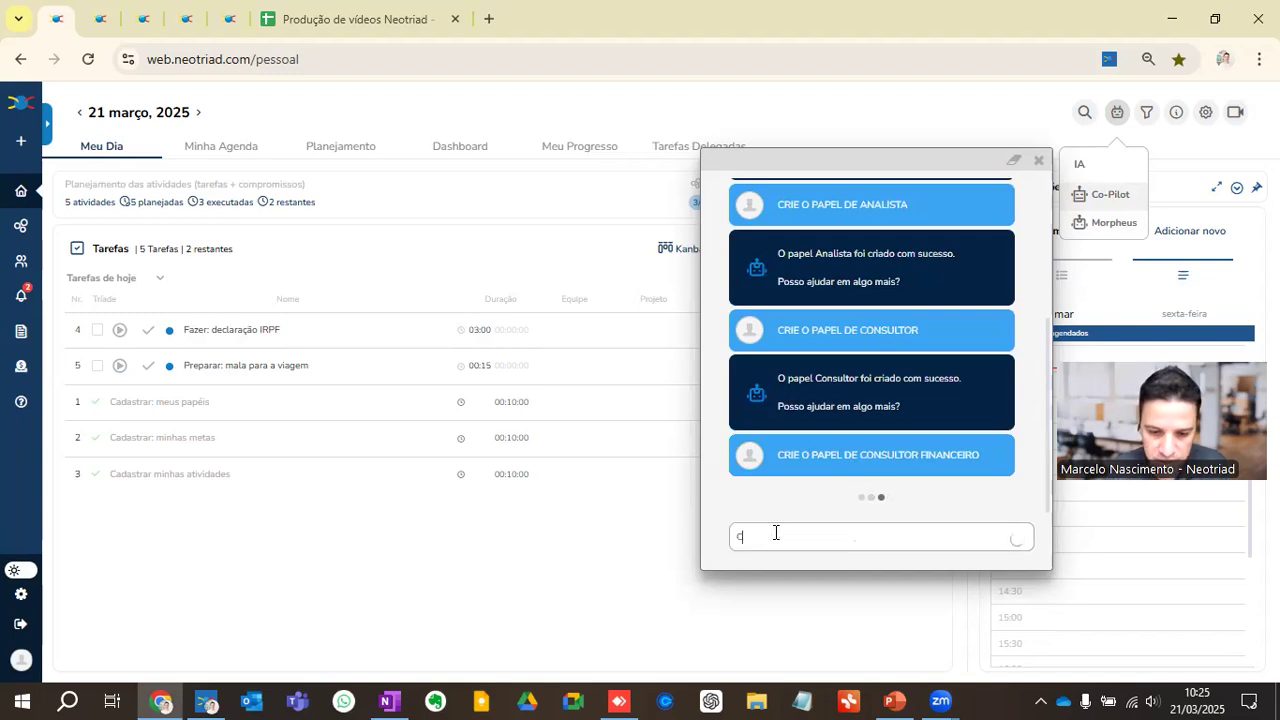
# Step: Have Co-Pilot create the student role with the request "CRIE O PAPEL DE ESTUDANTE"
pyautogui.write('CRIE O P')
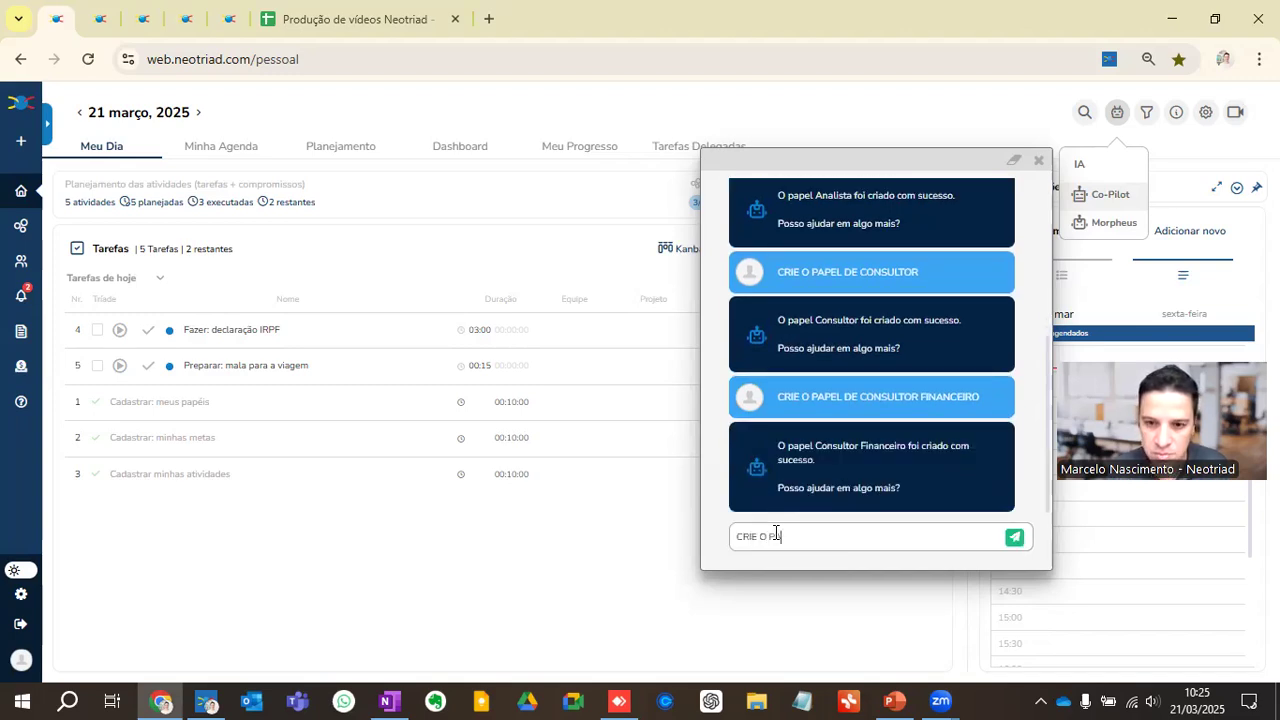
pyautogui.write('APEL DE ESTI')
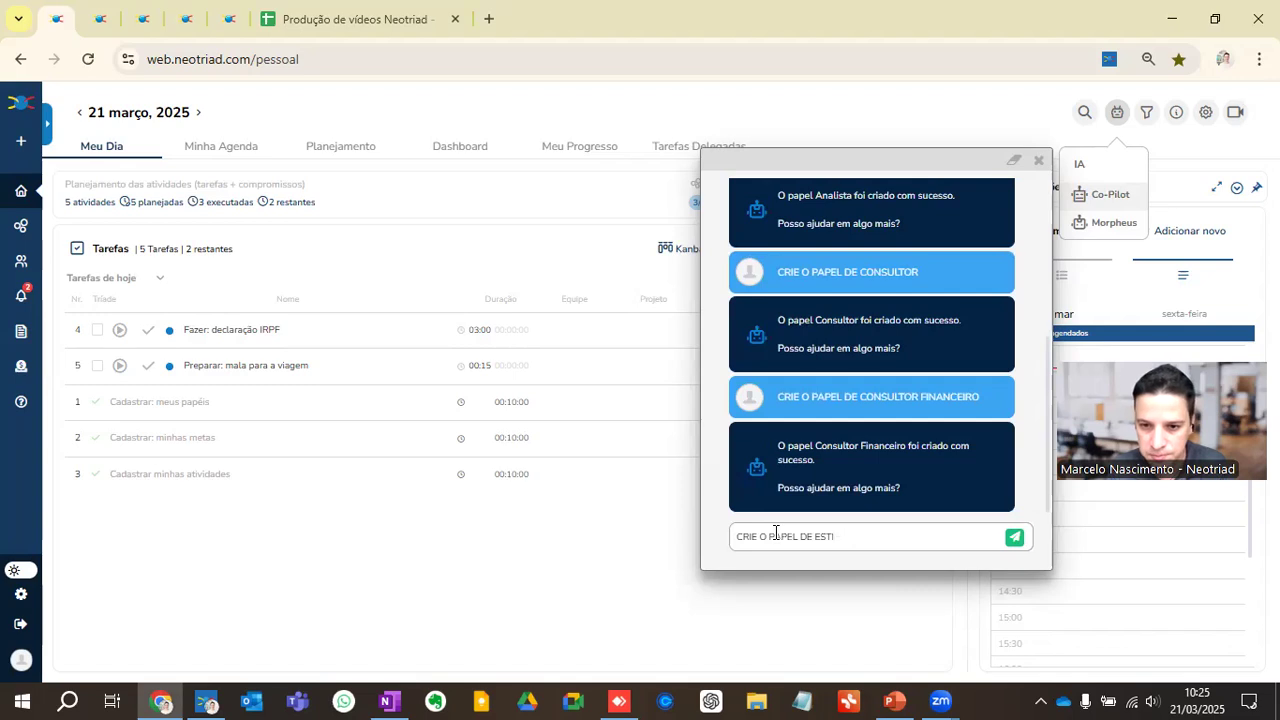
pyautogui.write('DANTE')
pyautogui.press('Return')
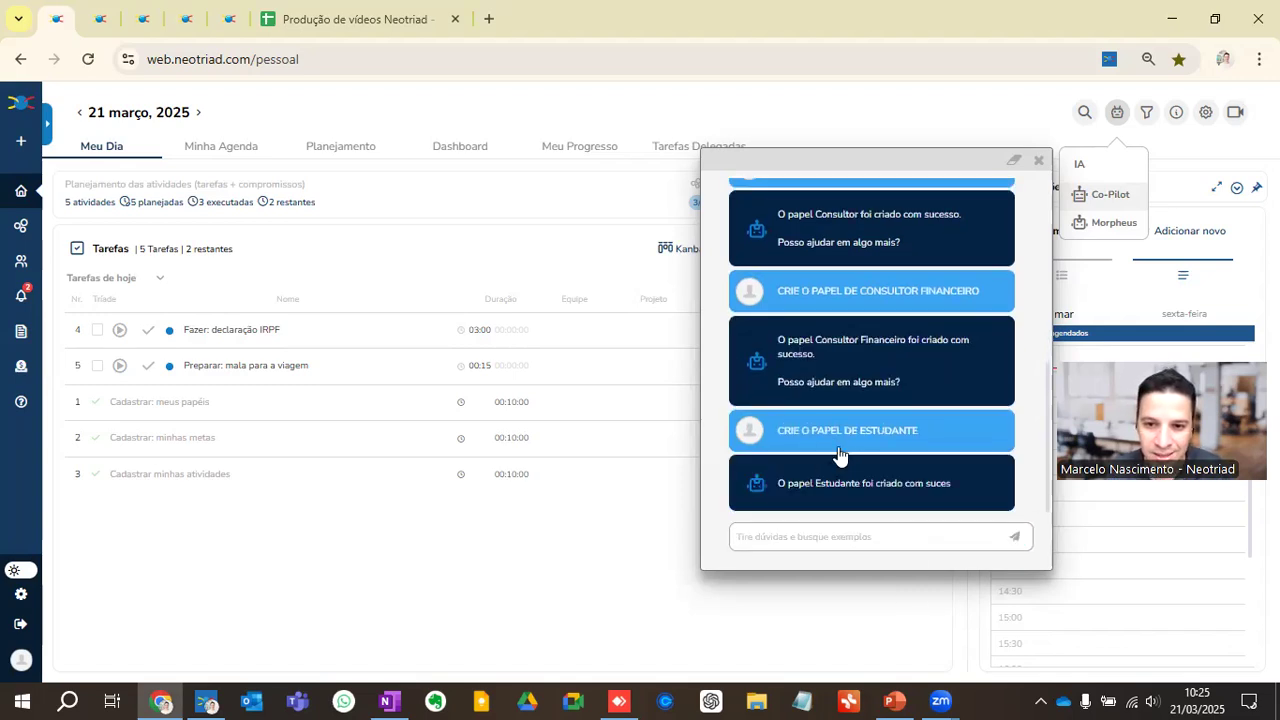
# Step: Go to the roles management page, review the Analista role's details and close them without editing
pyautogui.click(24, 230)
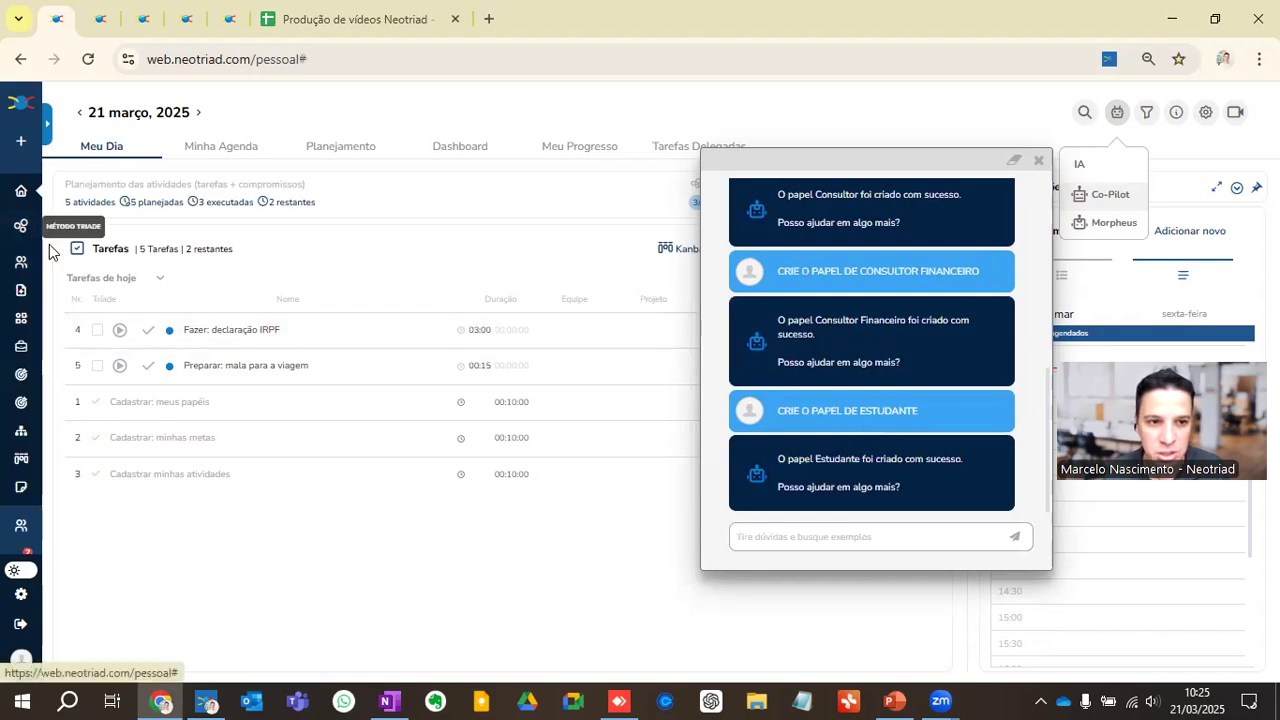
pyautogui.click(43, 128)
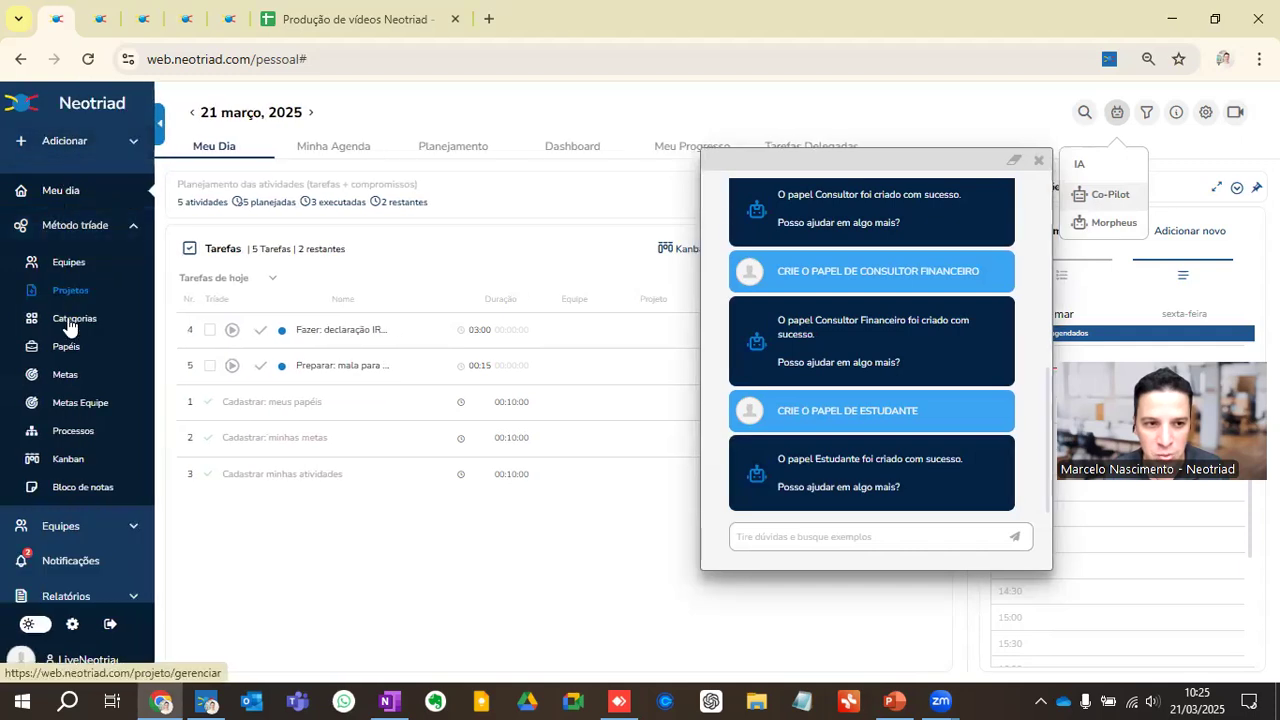
pyautogui.click(64, 345)
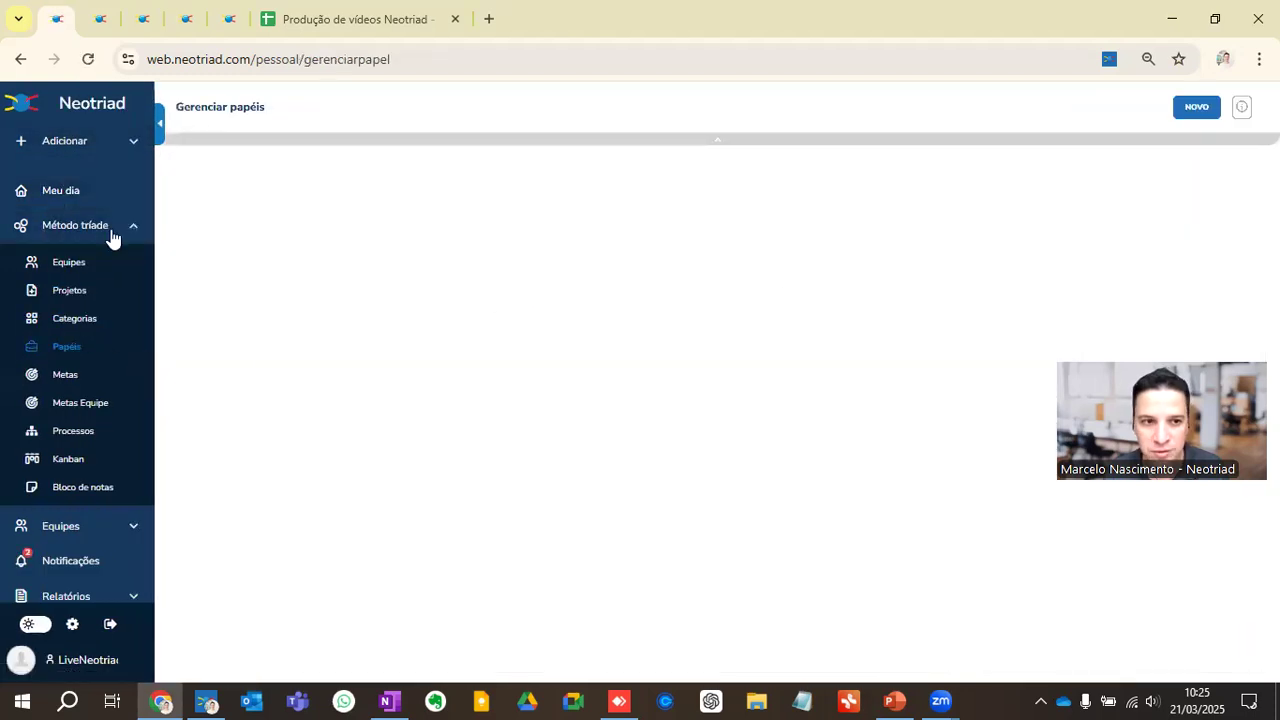
pyautogui.click(156, 135)
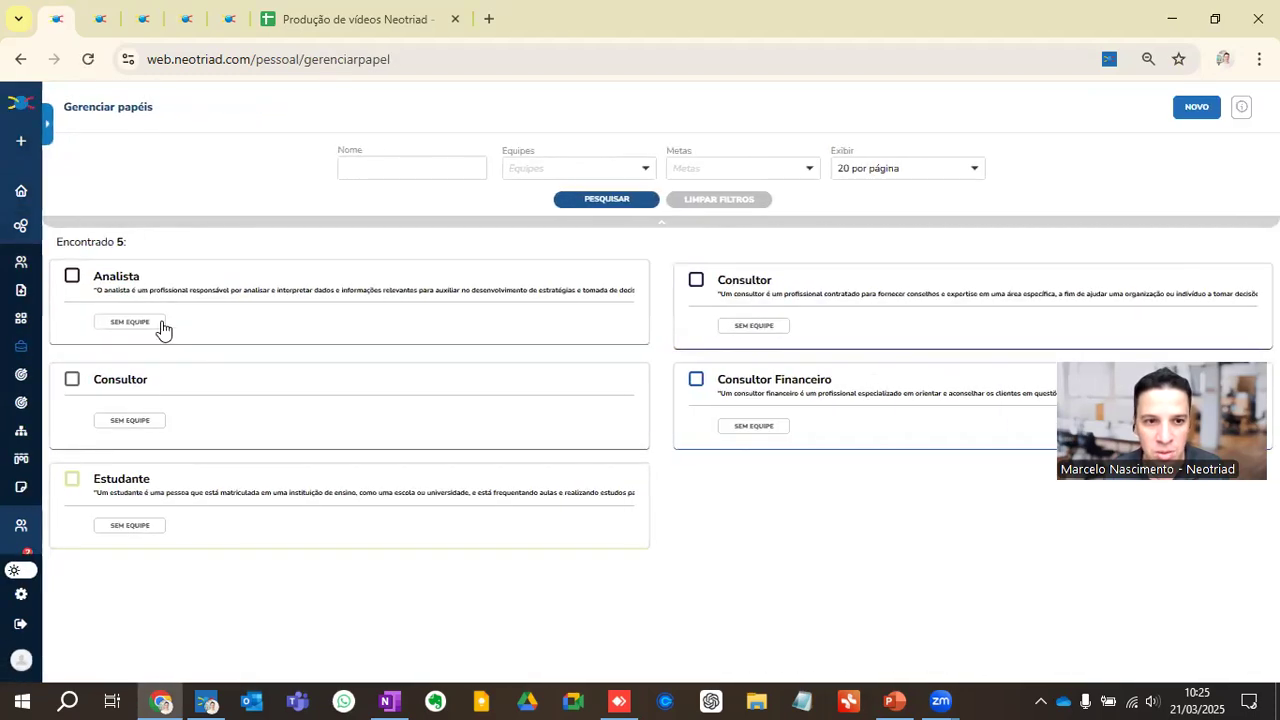
pyautogui.click(120, 285)
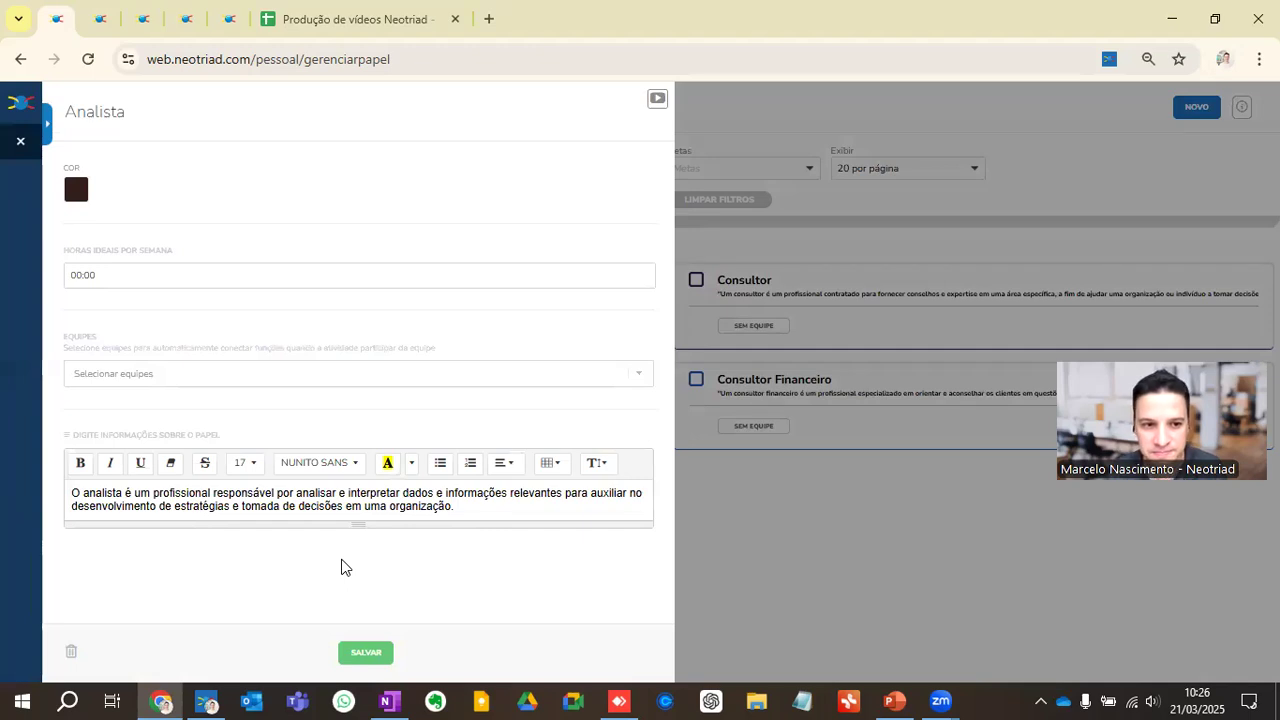
pyautogui.click(20, 141)
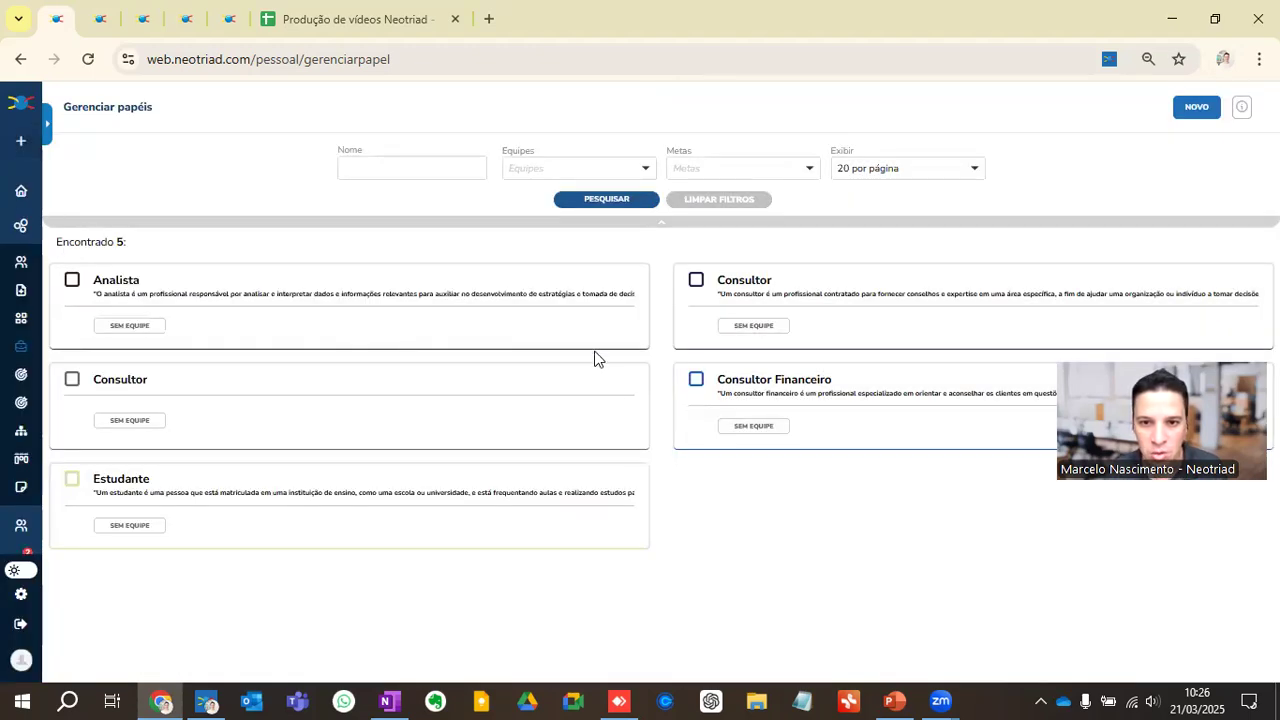
# Step: Review the details of both Consultor roles and the Consultor Financeiro role, closing each without editing
pyautogui.click(158, 382)
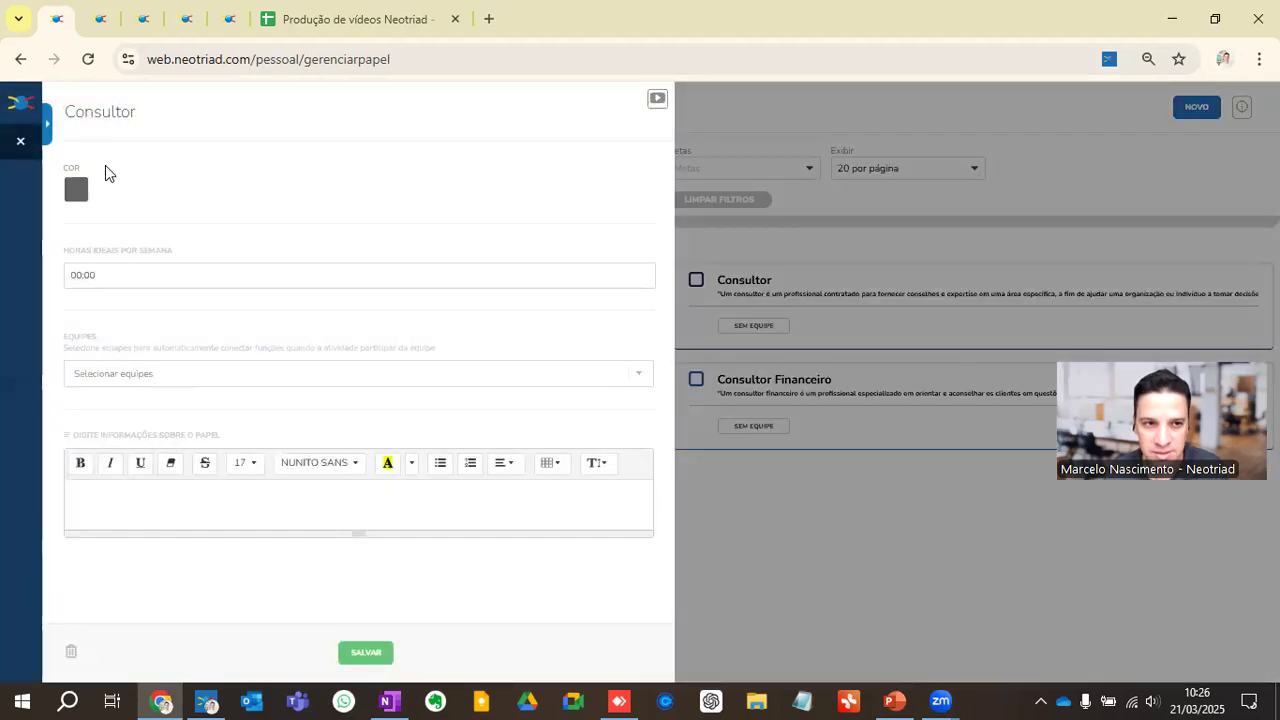
pyautogui.click(20, 141)
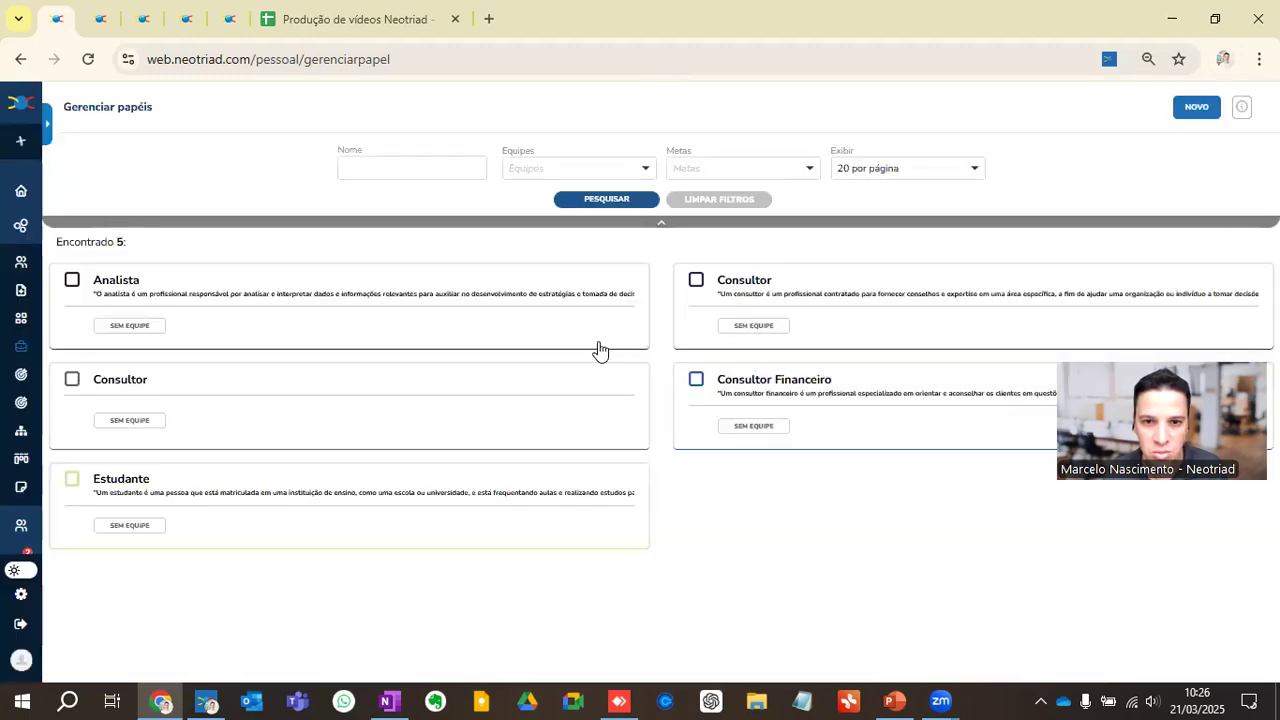
pyautogui.click(808, 300)
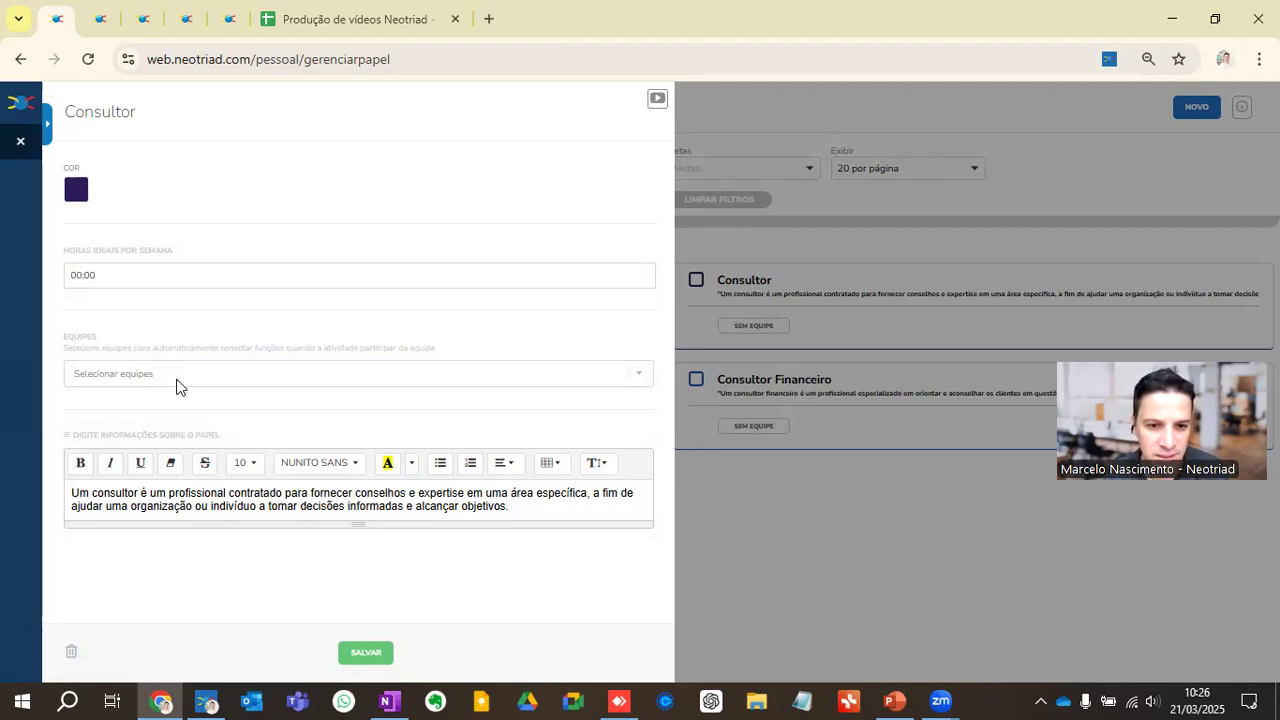
pyautogui.click(20, 141)
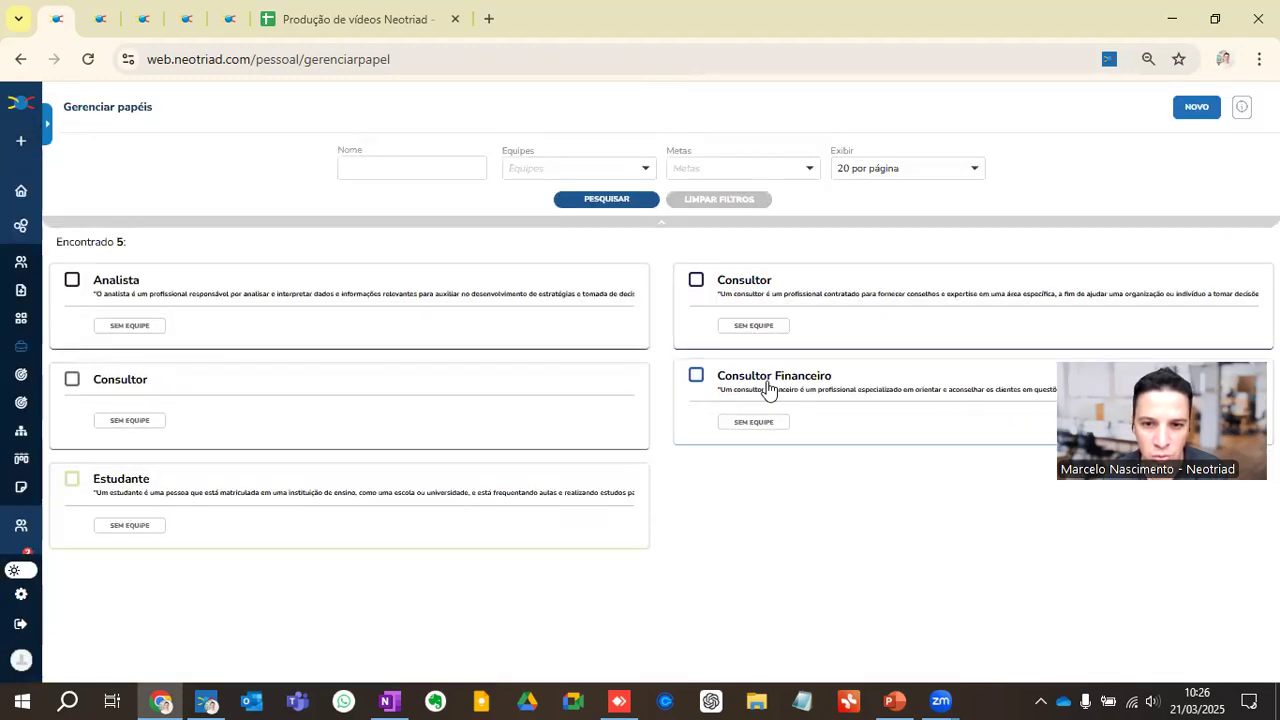
pyautogui.click(806, 380)
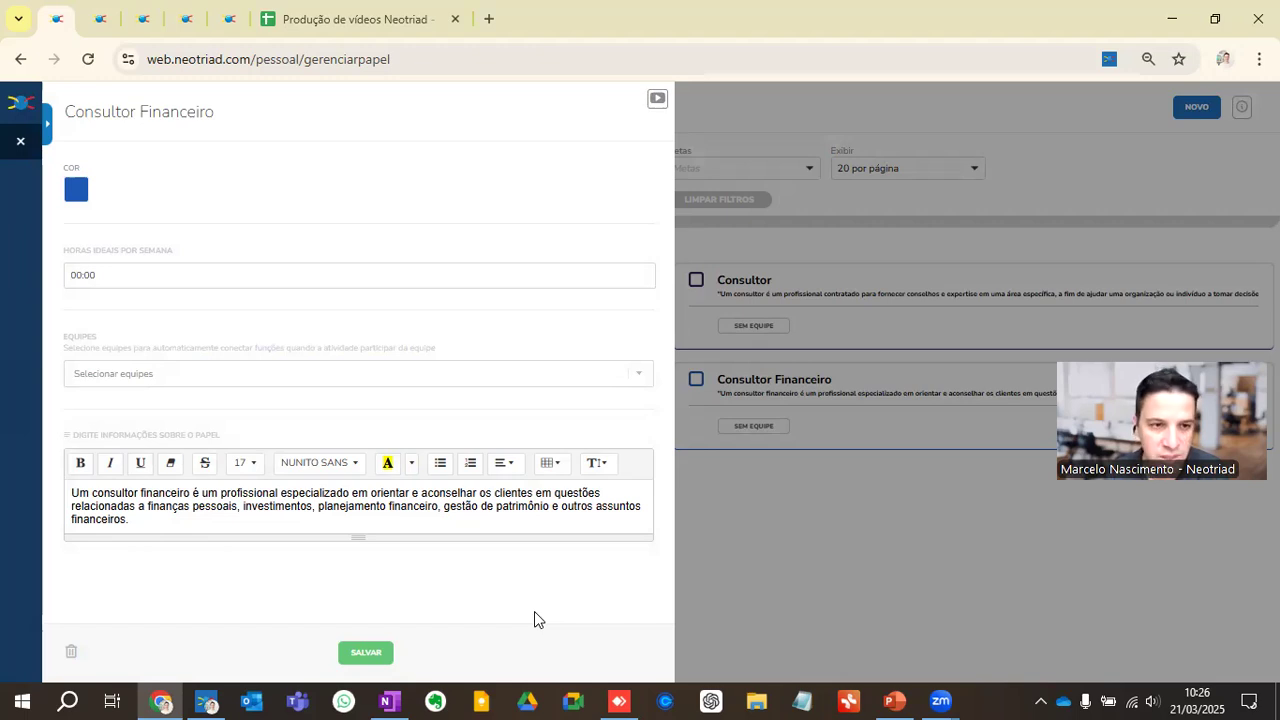
pyautogui.click(20, 141)
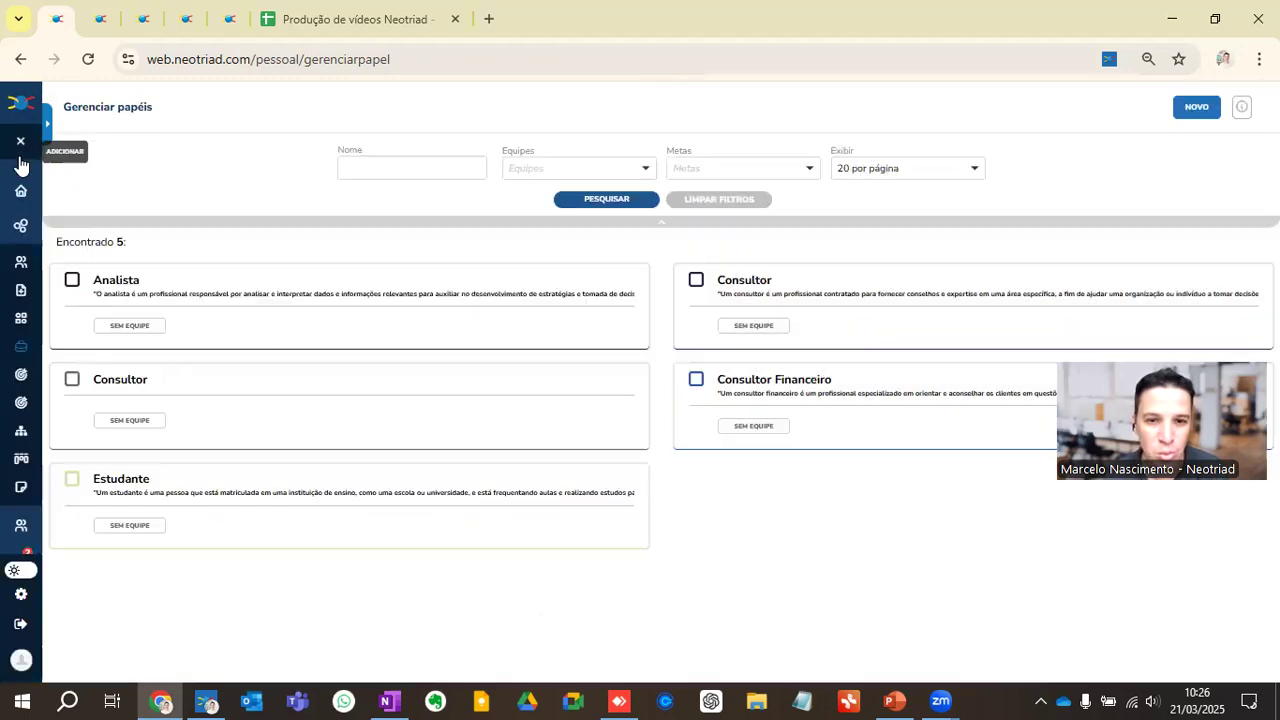
# Step: Return to the personal home page and have Co-Pilot create the entrepreneur role with the request "Crie o papel de Empreendedor"
pyautogui.click(21, 193)
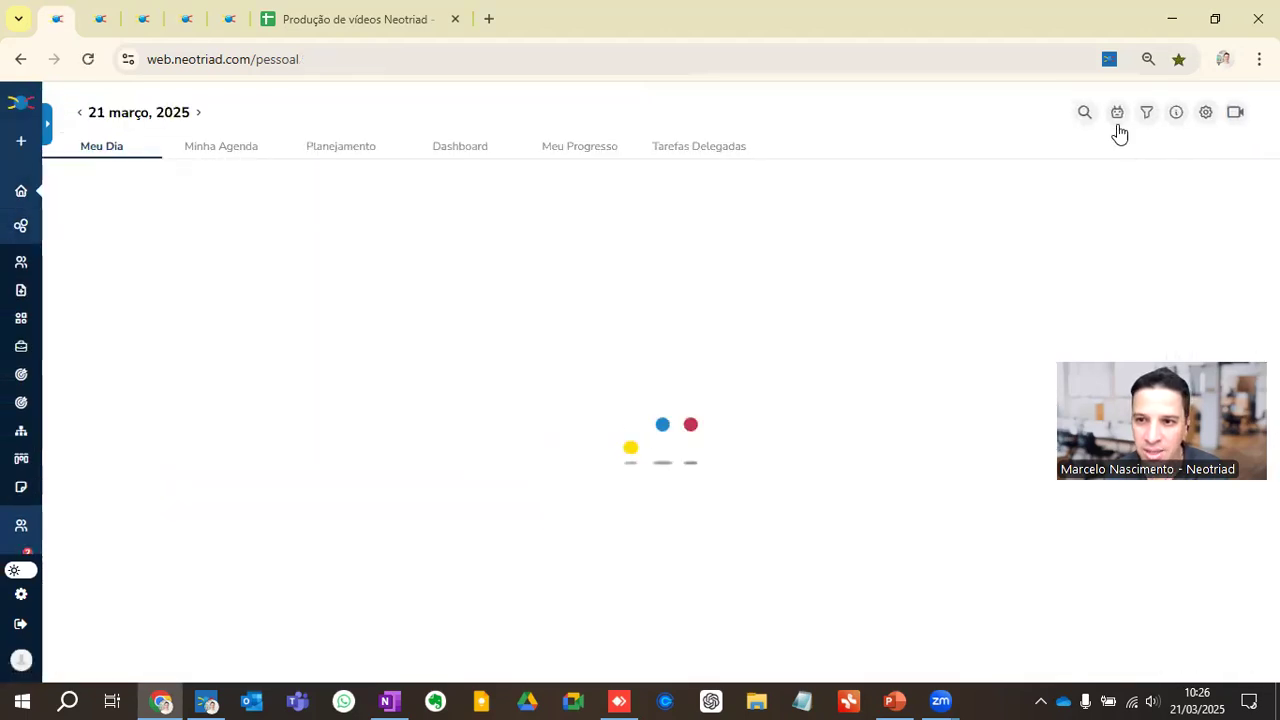
pyautogui.click(1118, 114)
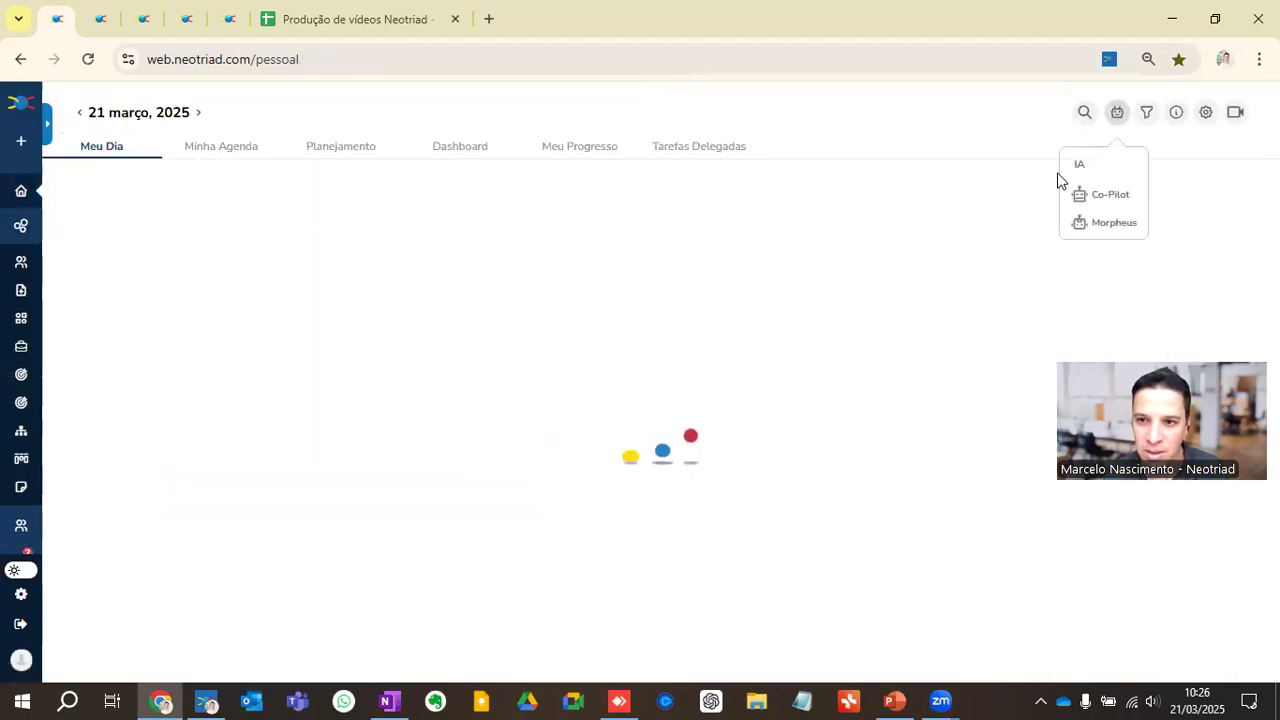
pyautogui.click(1104, 200)
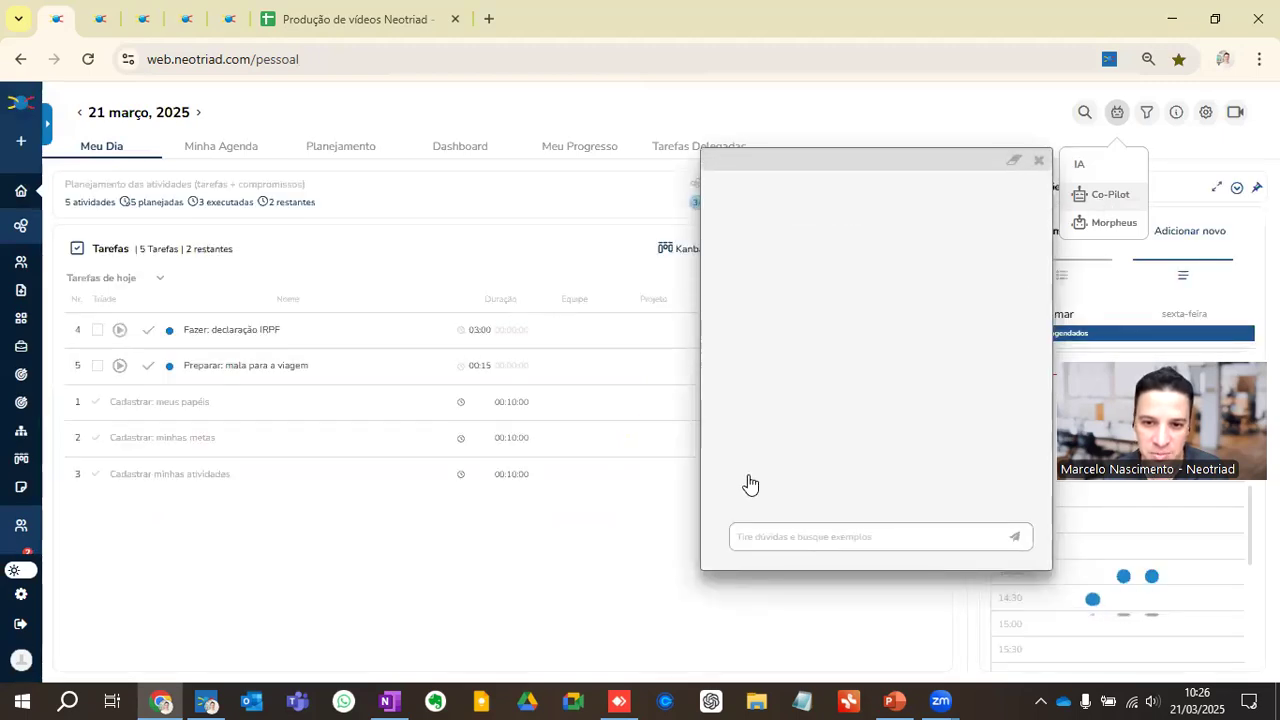
pyautogui.click(771, 537)
pyautogui.write('Crie')
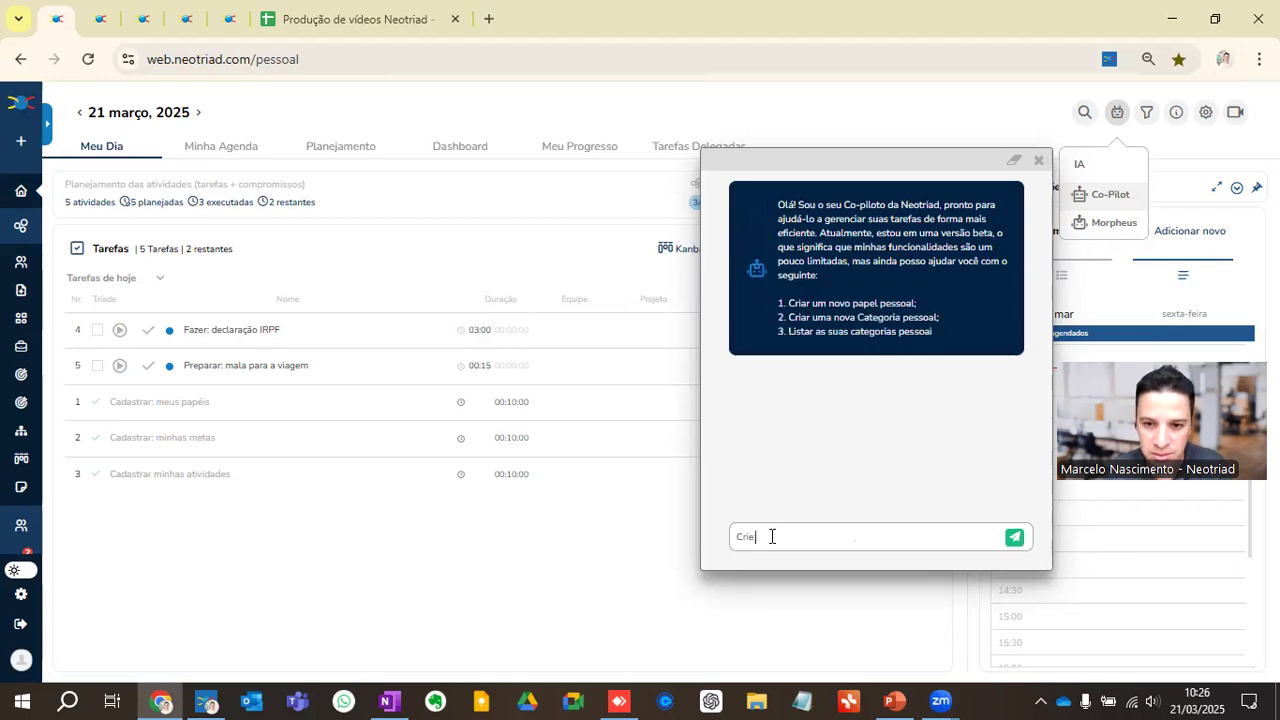
pyautogui.write(' o papel de Empreendedor')
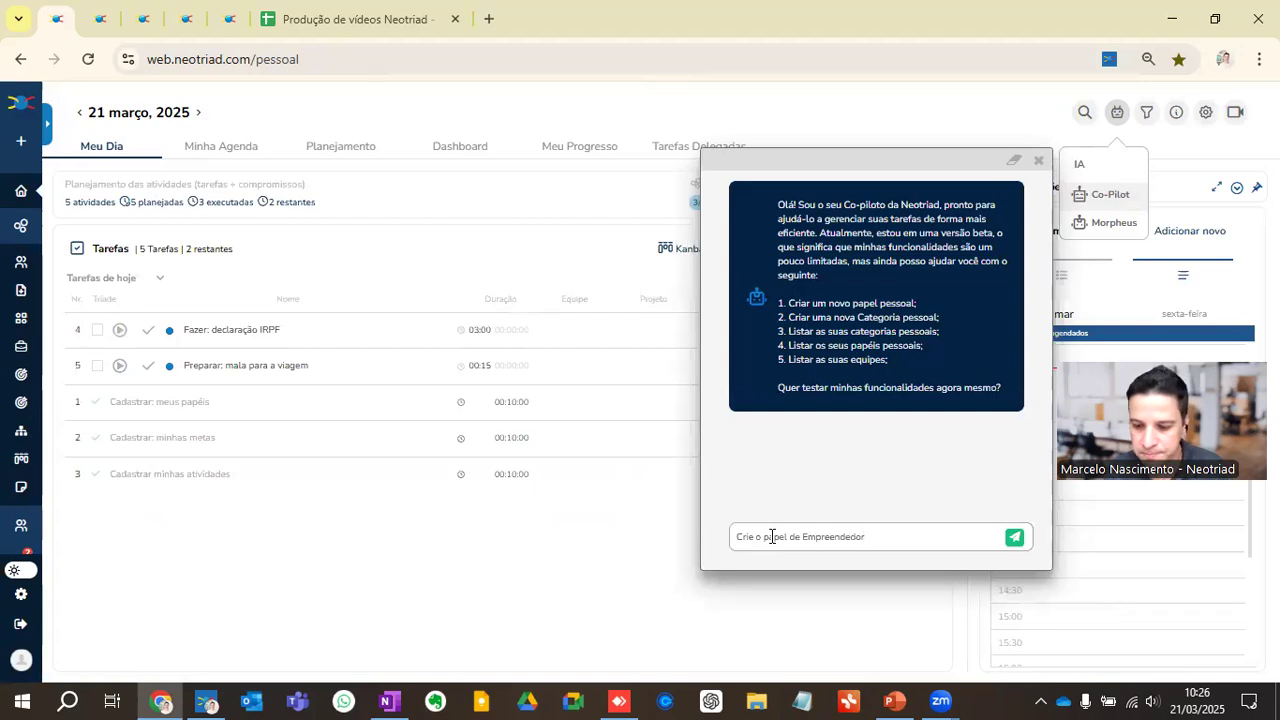
pyautogui.press('Return')
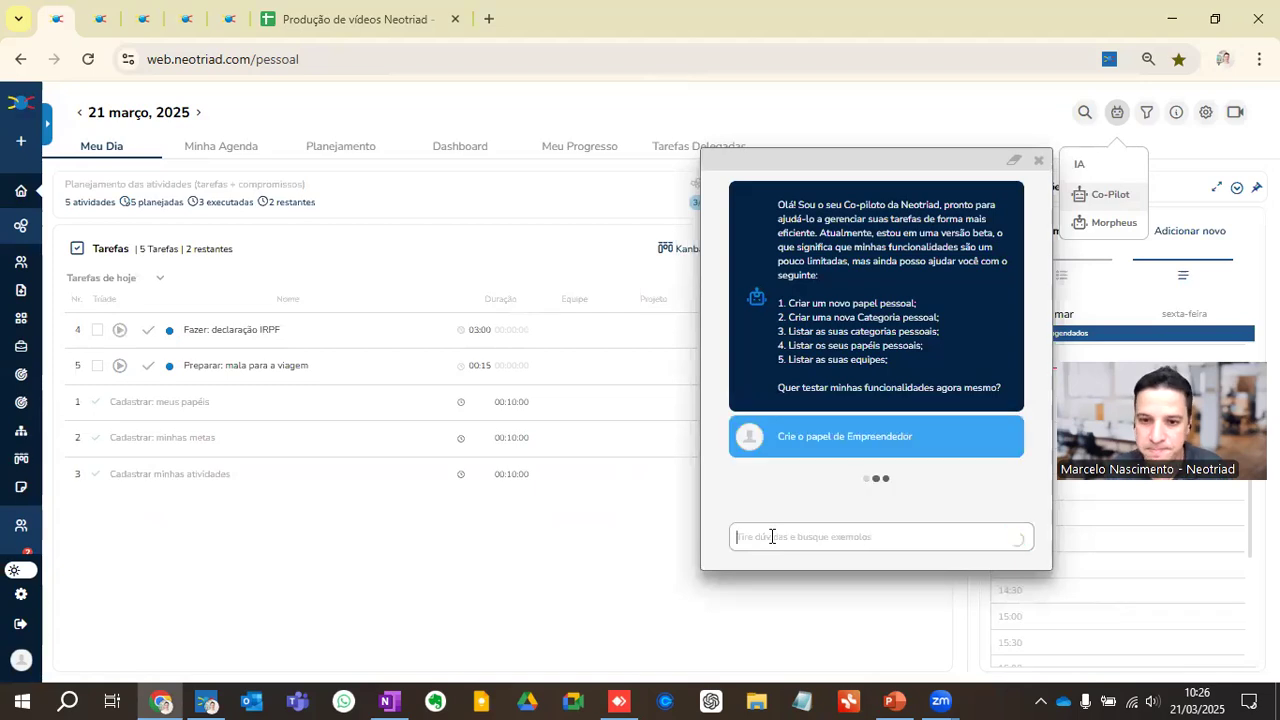
pyautogui.click(1038, 160)
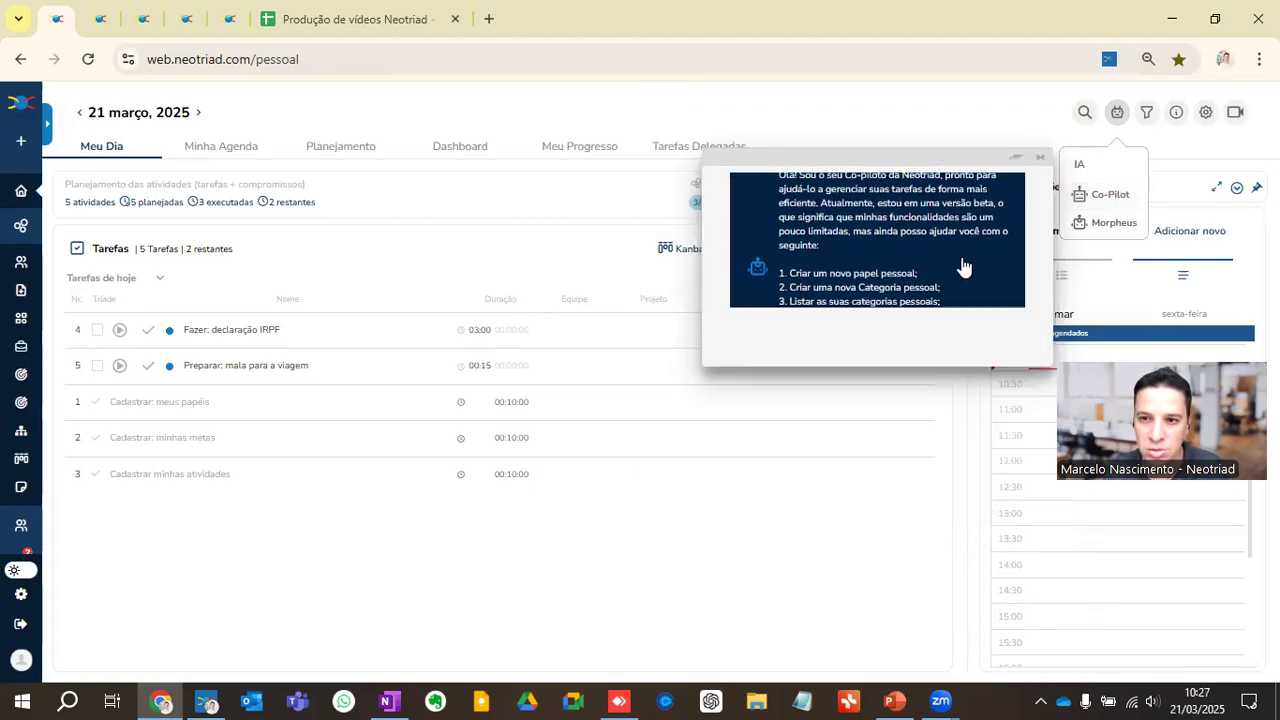
# Step: Assign the role Consultor Financeiro and the category Finanças to the task "Fazer: declaração IRPF" and save it
pyautogui.click(268, 333)
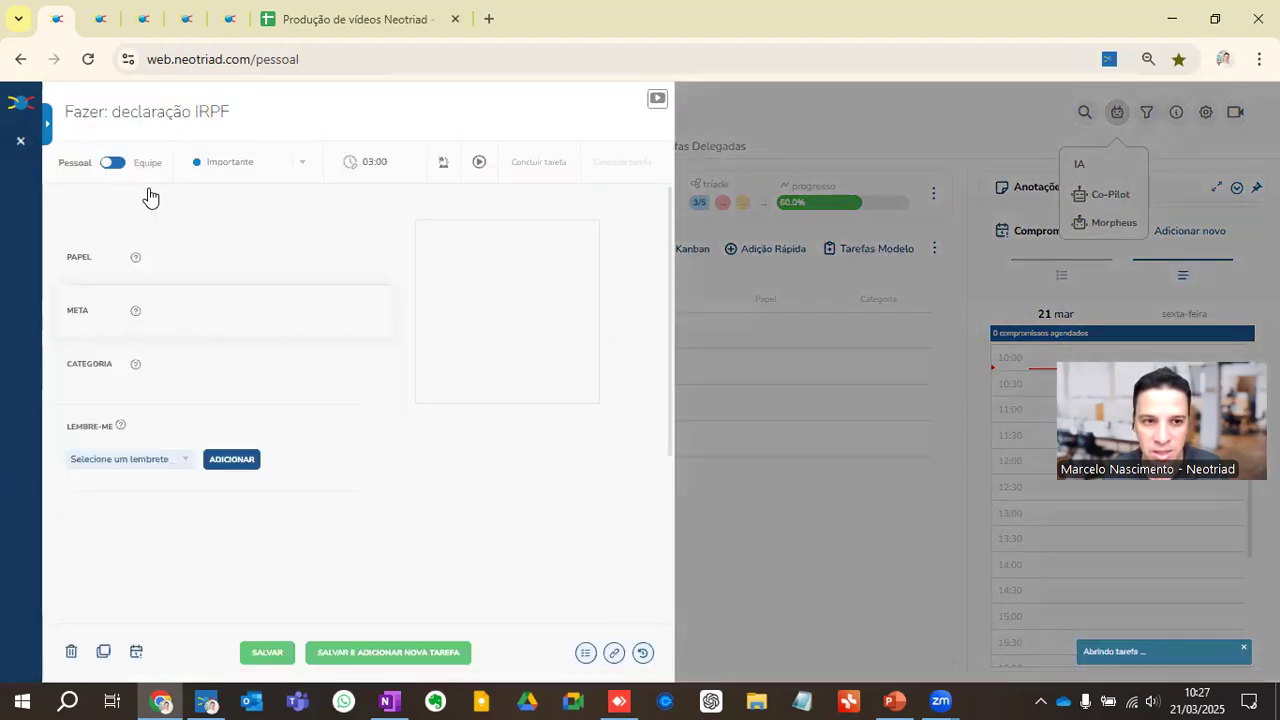
pyautogui.click(183, 250)
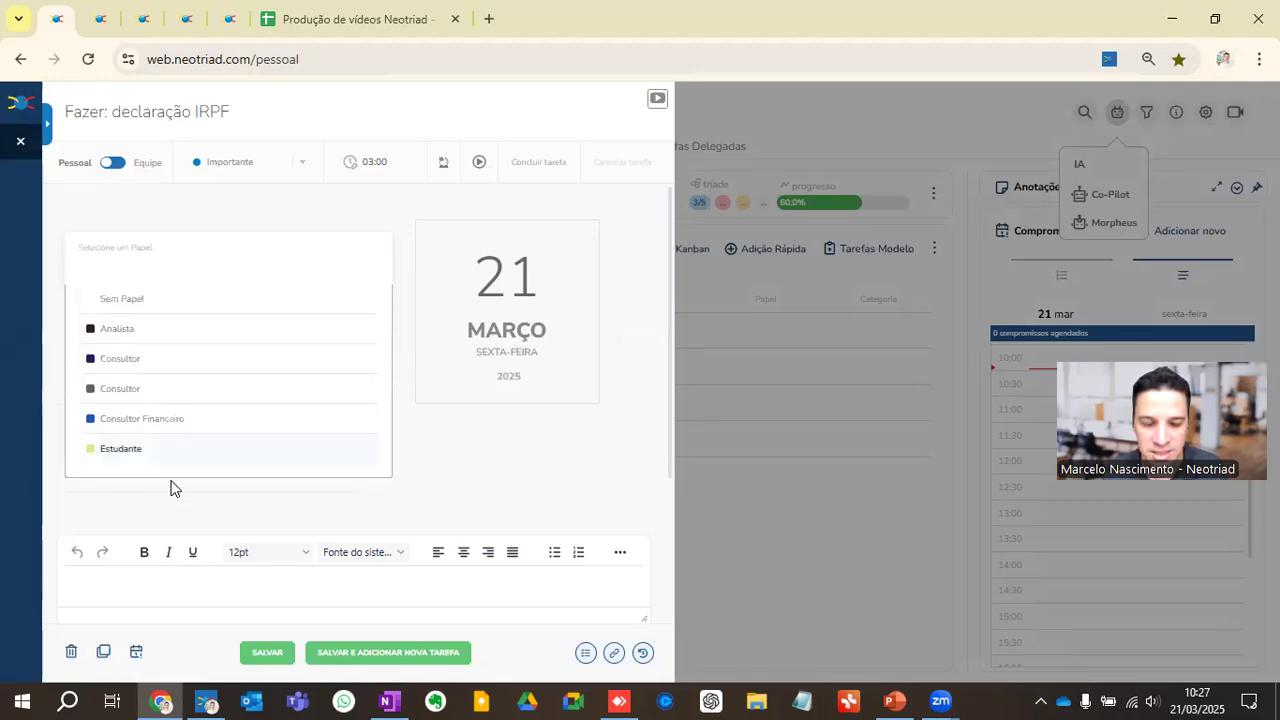
pyautogui.click(165, 419)
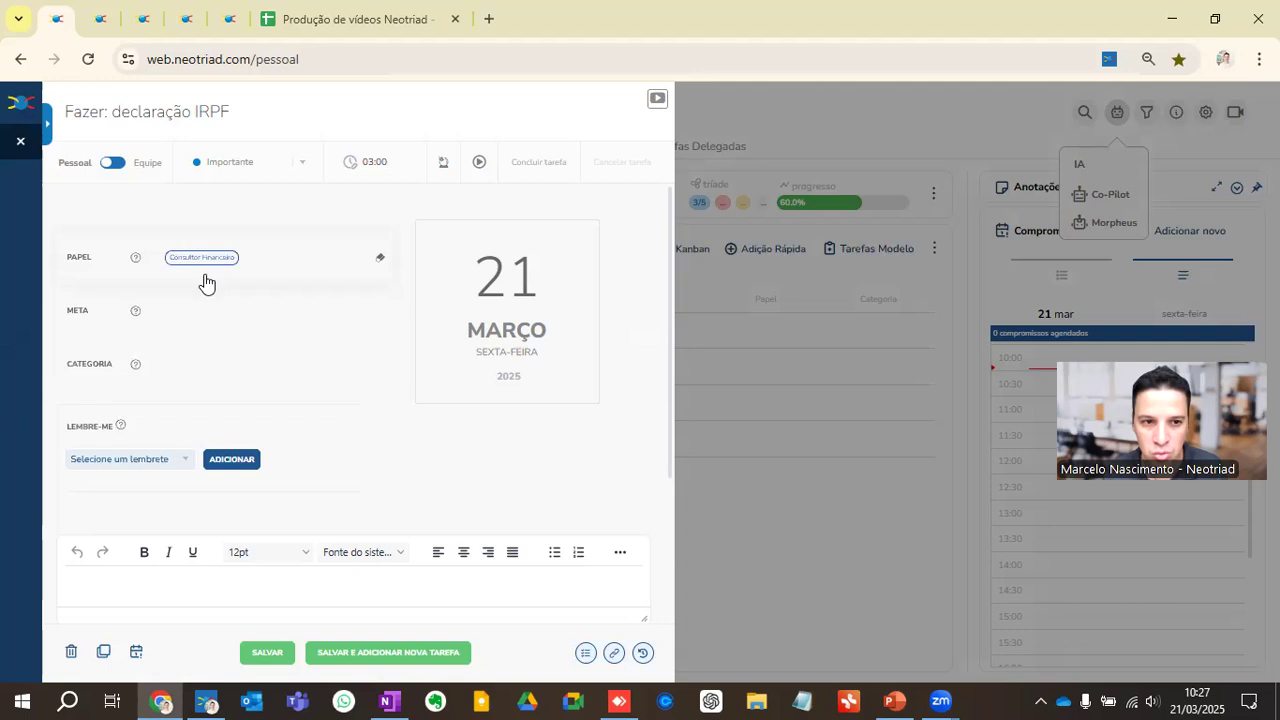
pyautogui.click(195, 373)
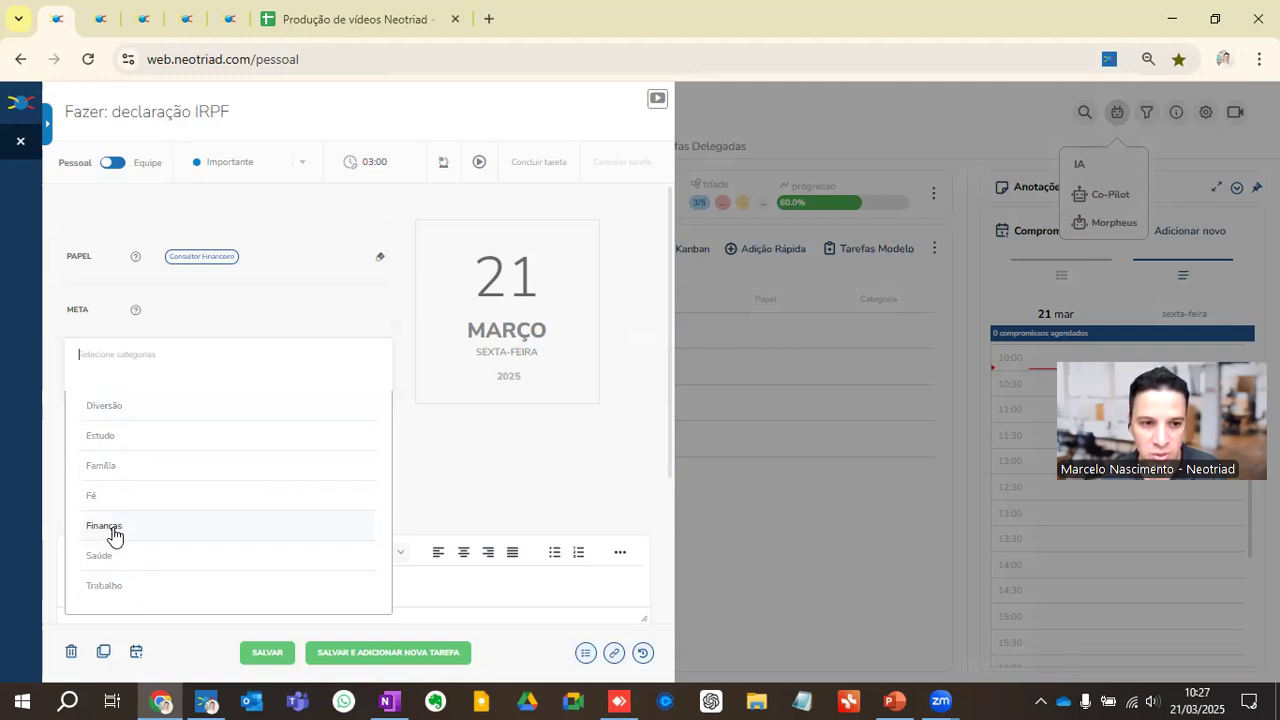
pyautogui.click(45, 386)
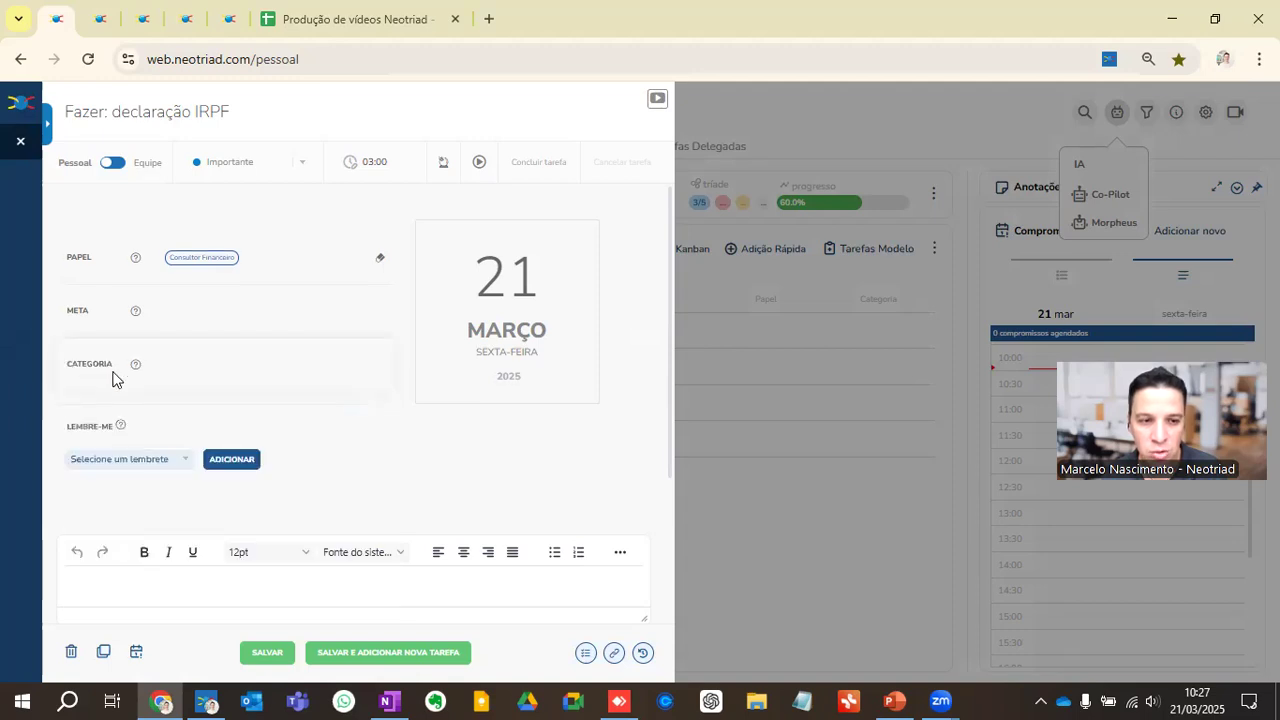
pyautogui.click(164, 364)
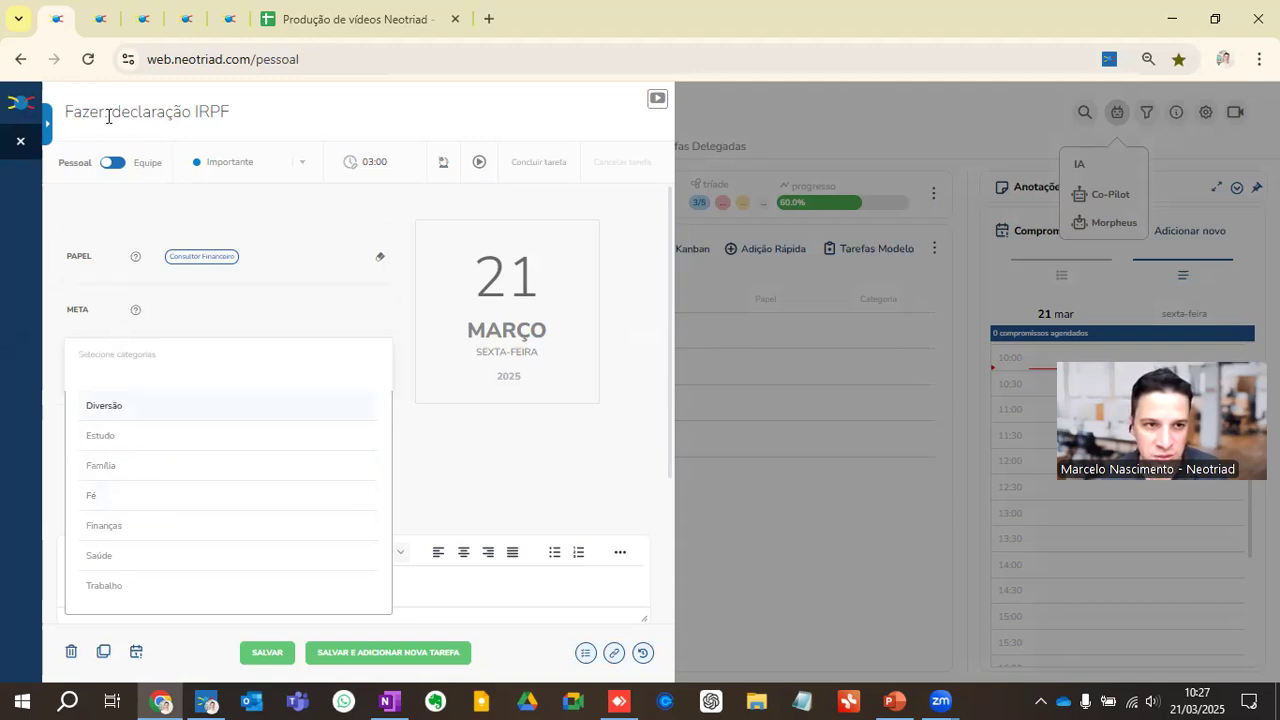
pyautogui.click(129, 530)
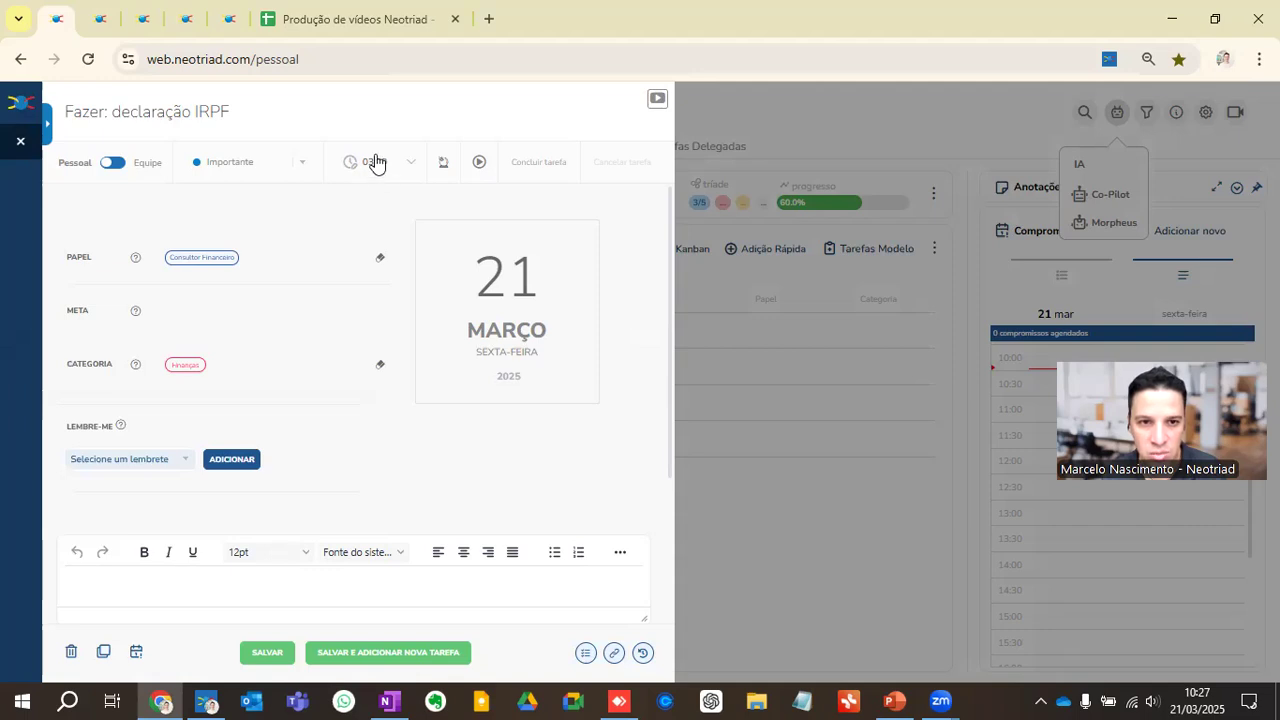
pyautogui.click(483, 305)
pyautogui.click(551, 346)
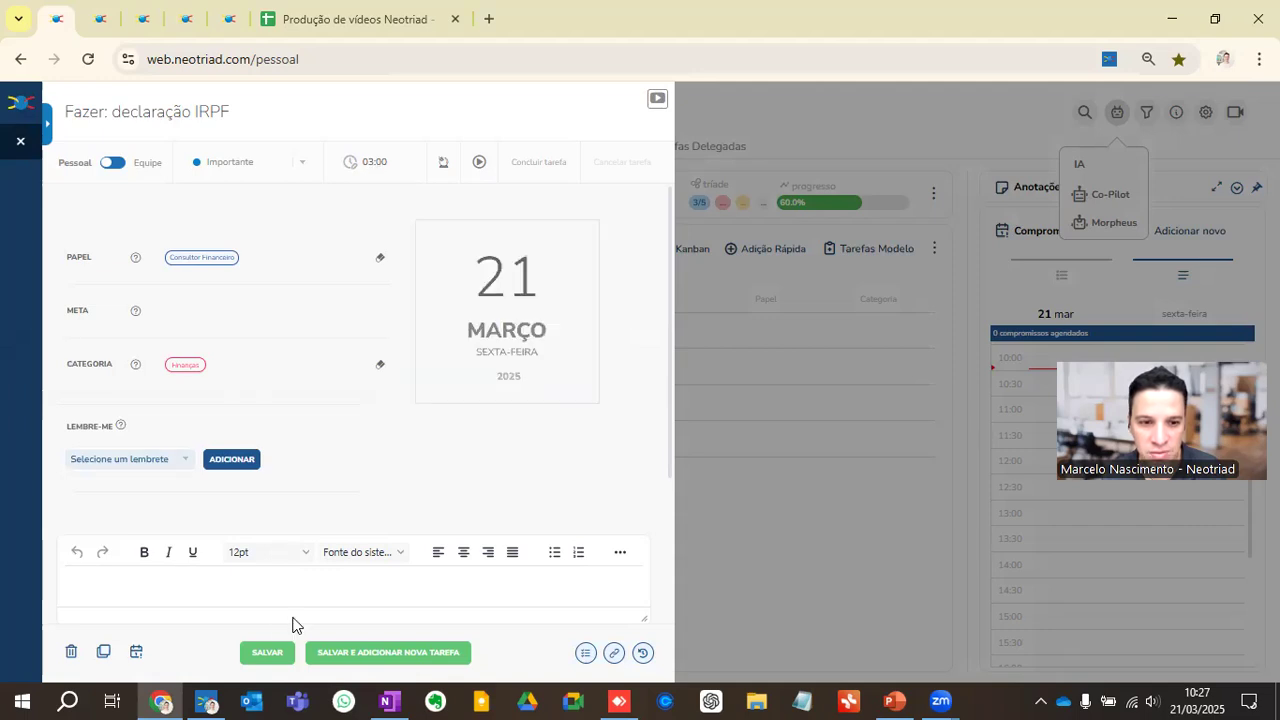
pyautogui.click(259, 653)
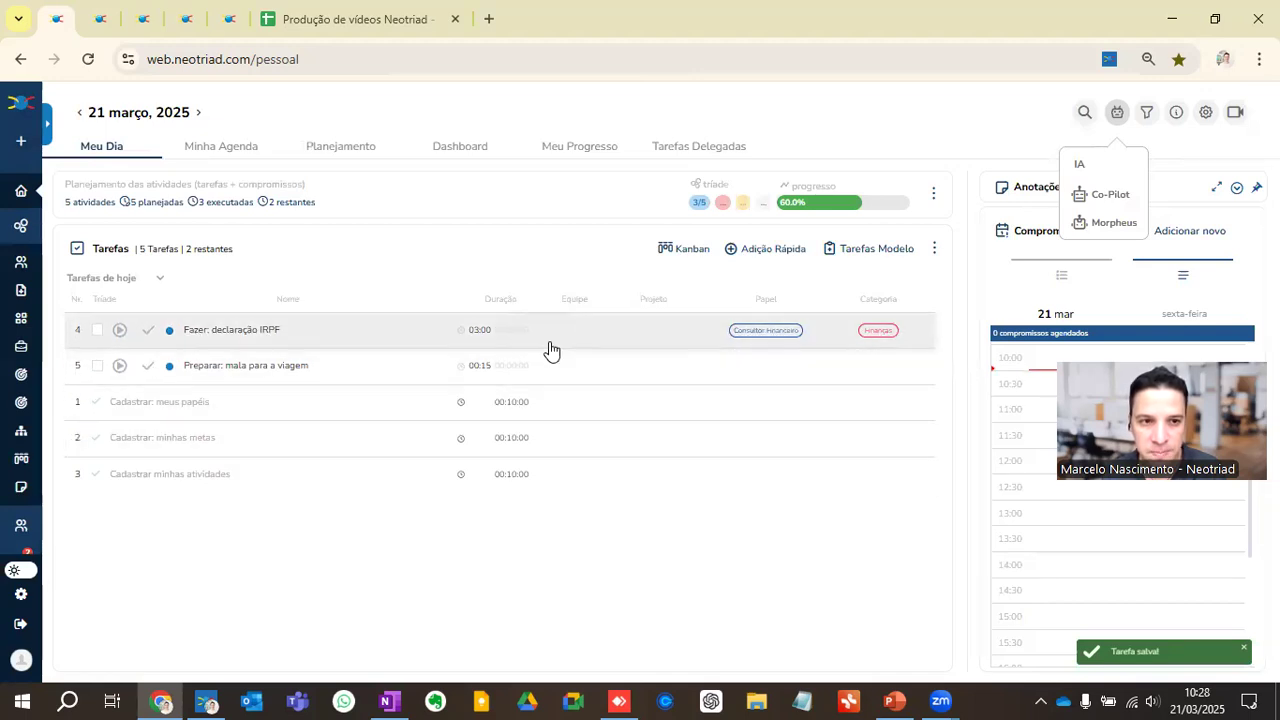
# Step: In the daily planning, move the three "Cadastrar" tasks marked "(Dia 2)" to 23/03 and the three marked "copia" to 24/03
pyautogui.click(338, 160)
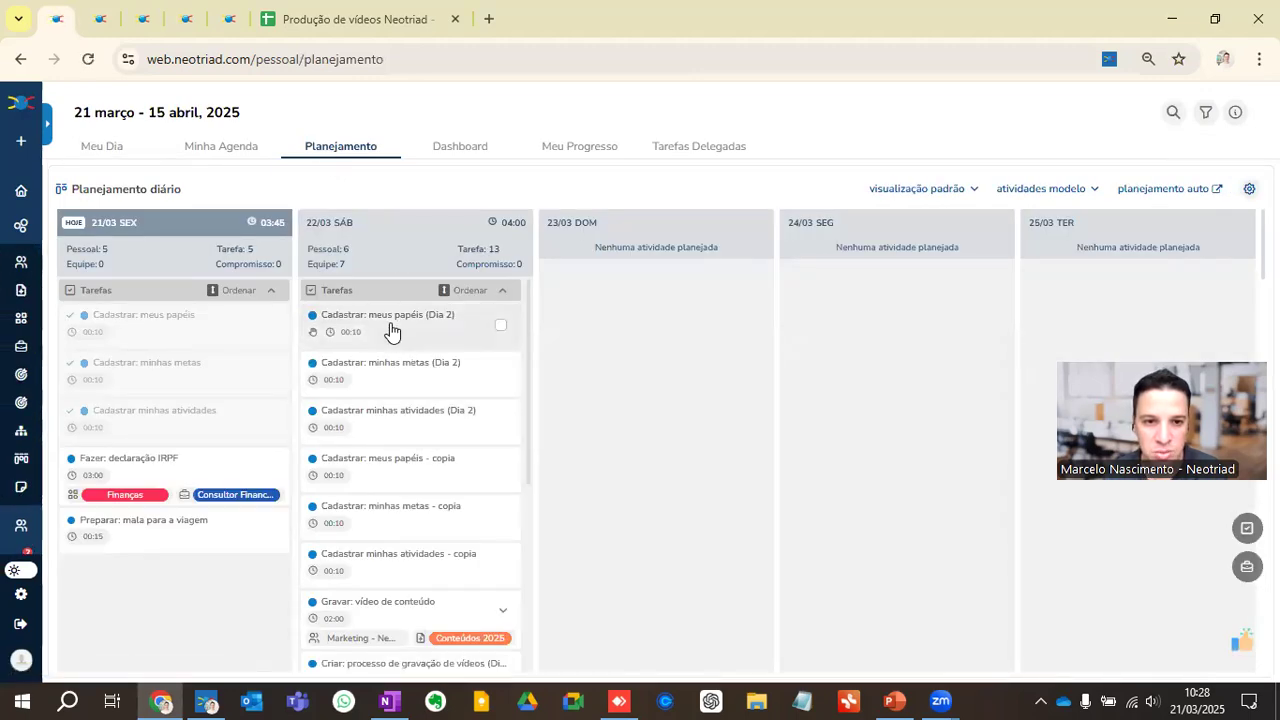
pyautogui.moveTo(391, 331); pyautogui.dragTo(697, 297)
pyautogui.moveTo(437, 329); pyautogui.dragTo(690, 398)
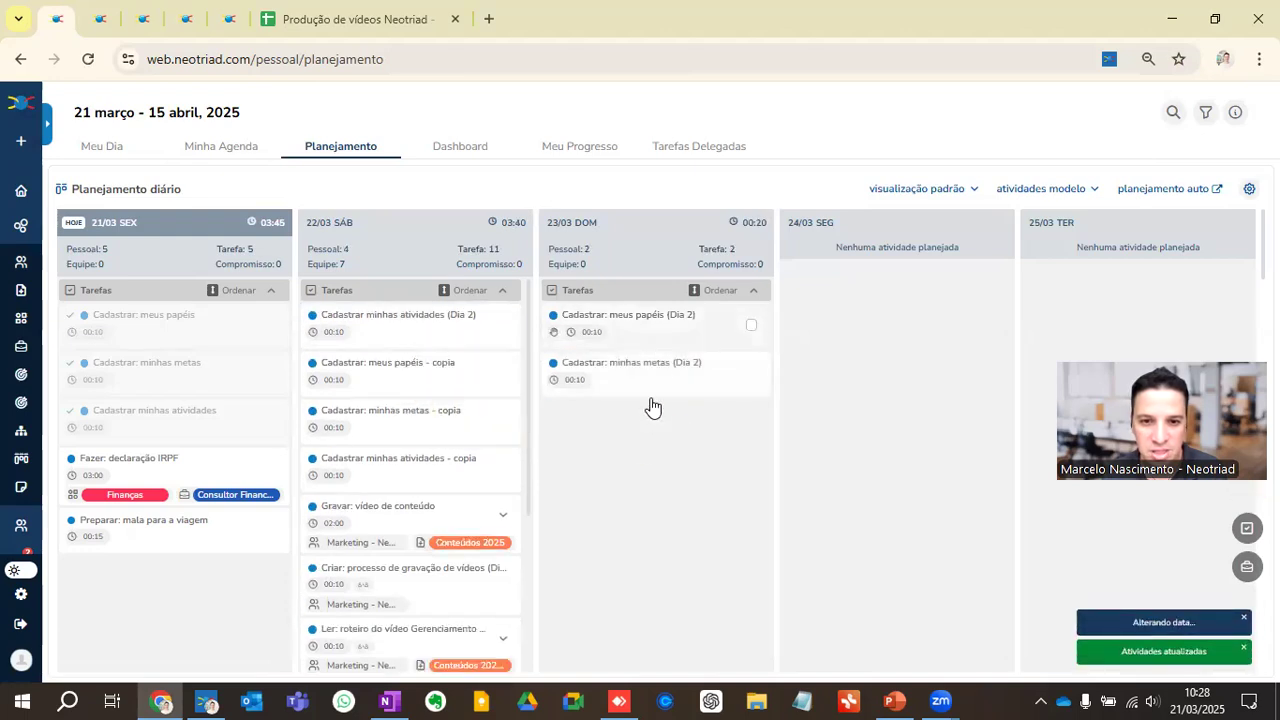
pyautogui.moveTo(400, 322); pyautogui.dragTo(900, 318)
pyautogui.moveTo(400, 320); pyautogui.dragTo(903, 362)
pyautogui.moveTo(400, 320); pyautogui.dragTo(918, 420)
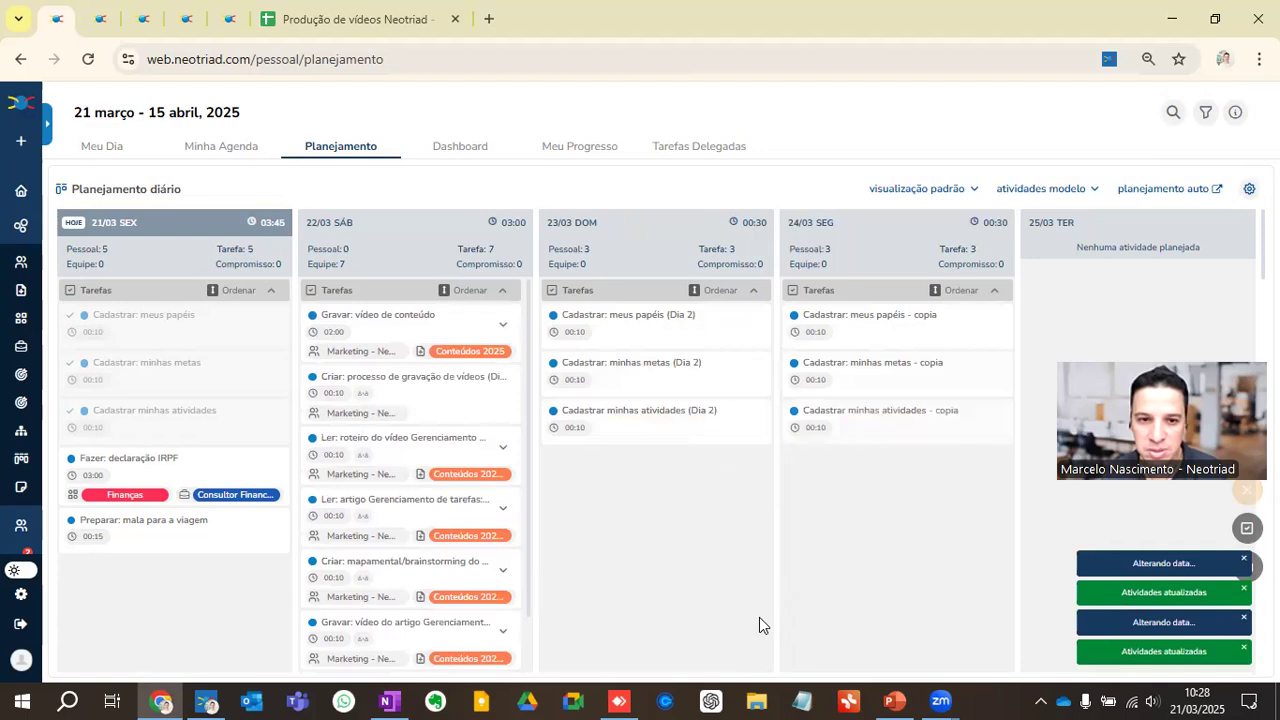
# Step: Open the 22/03 task "Gravar: vídeo de conteúdo" to review its details and checklist
pyautogui.click(400, 335)
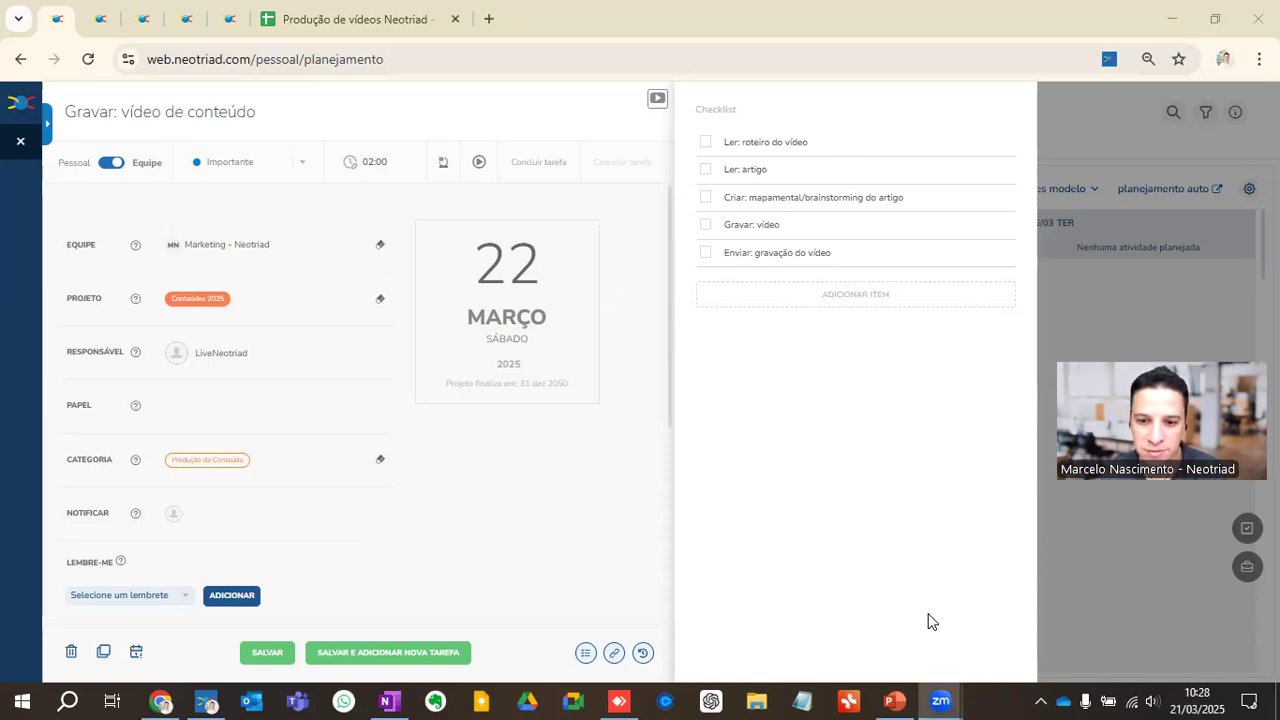
# Step: Switch to the PowerPoint presentation, start the slide show at the "PROCESSOS" slide and advance to "Processos com o Neotriad.com"
pyautogui.hotkey('alt', 'Tab')
pyautogui.click(41, 431)
pyautogui.click(1075, 672)
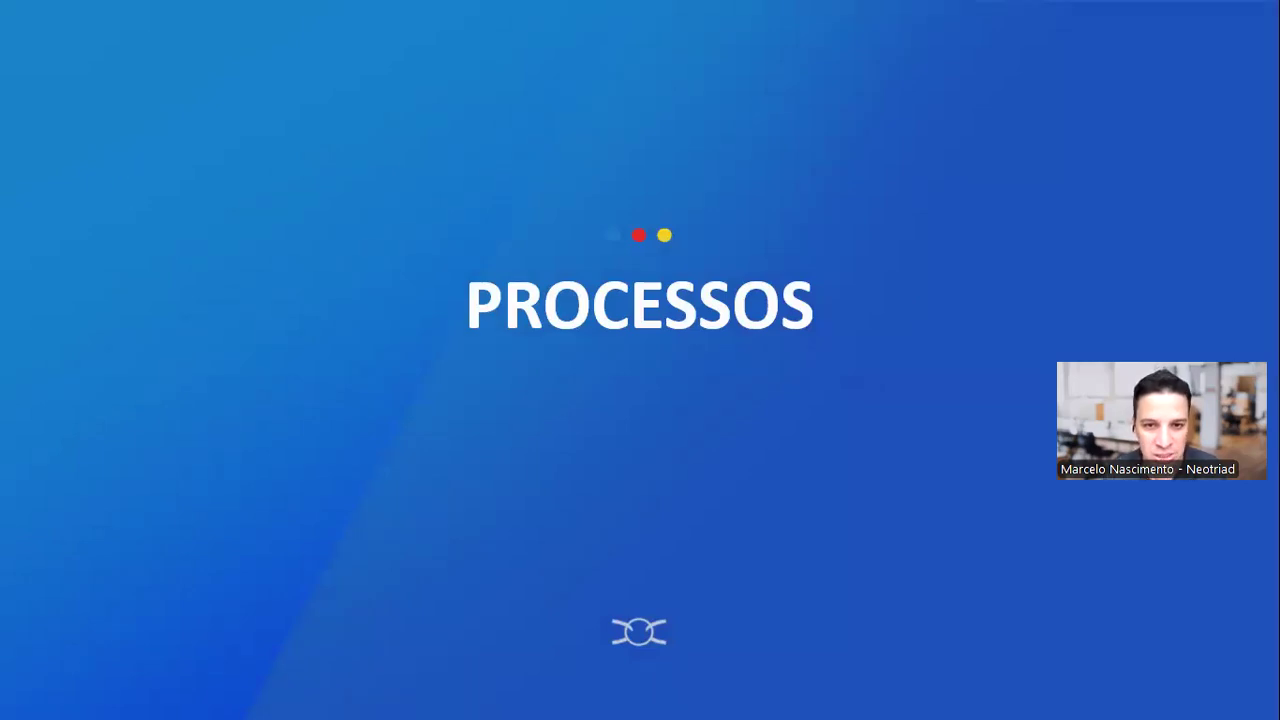
pyautogui.click(298, 113)
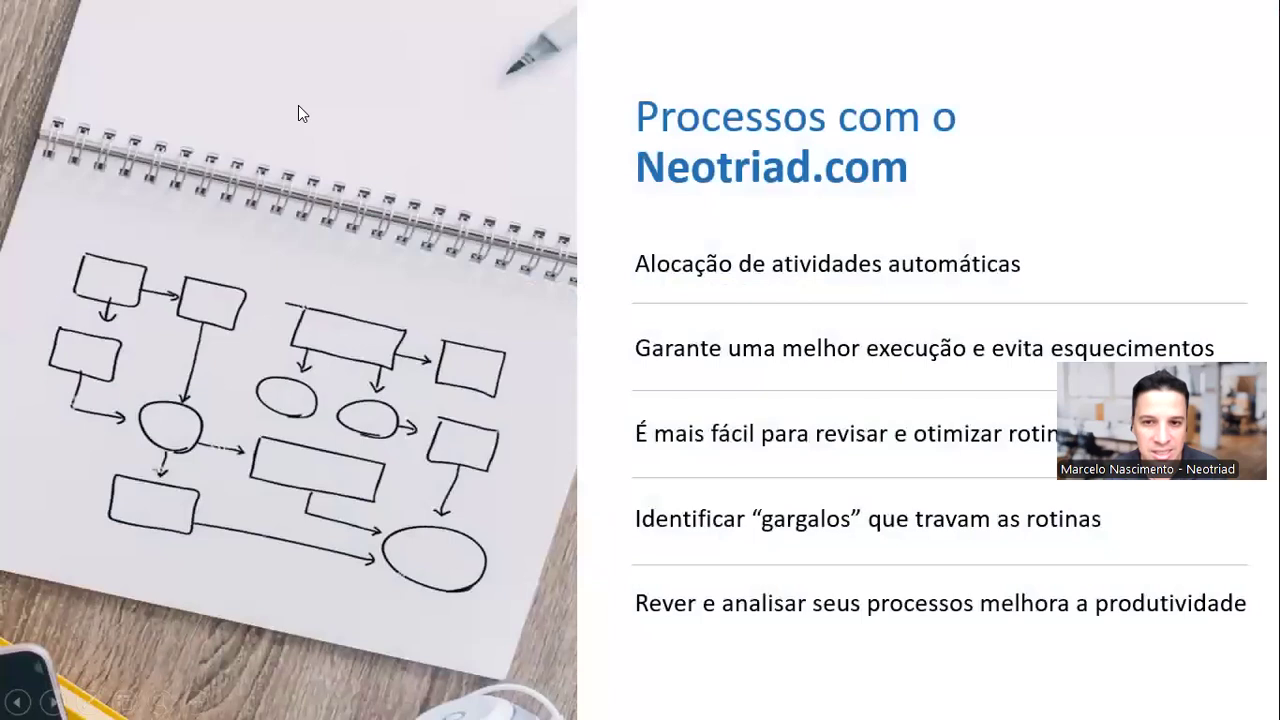
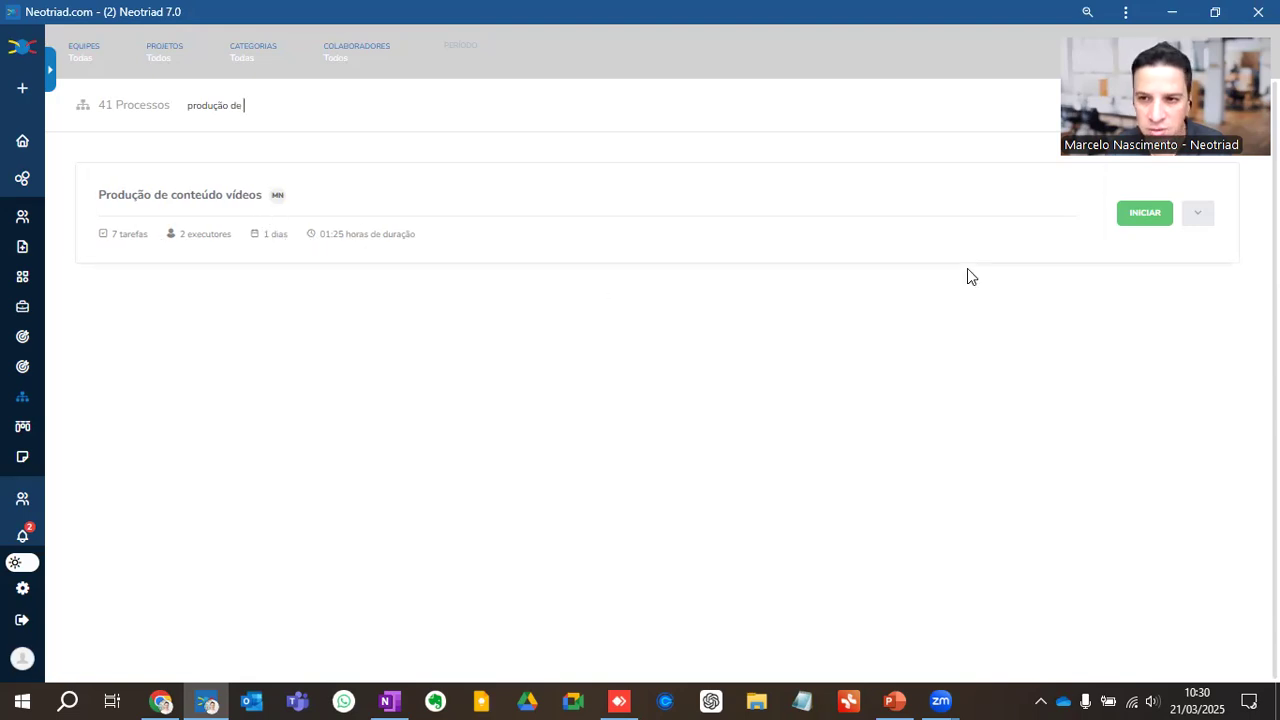
# Step: Expand the execution history of the process "Produção de conteúdo vídeos" and review the activities of the run "Gravar Vídeo - Mindset Positivo"
pyautogui.click(1196, 213)
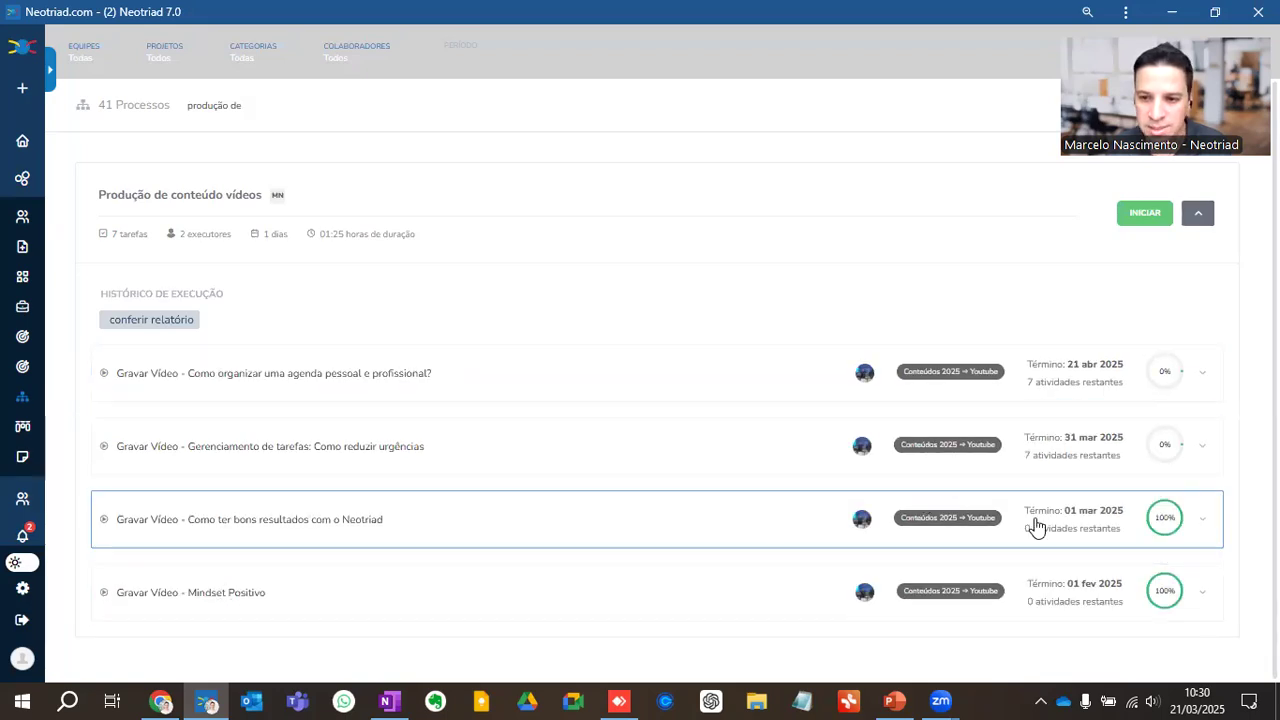
pyautogui.click(1158, 592)
pyautogui.scroll(-5, 1014, 466)
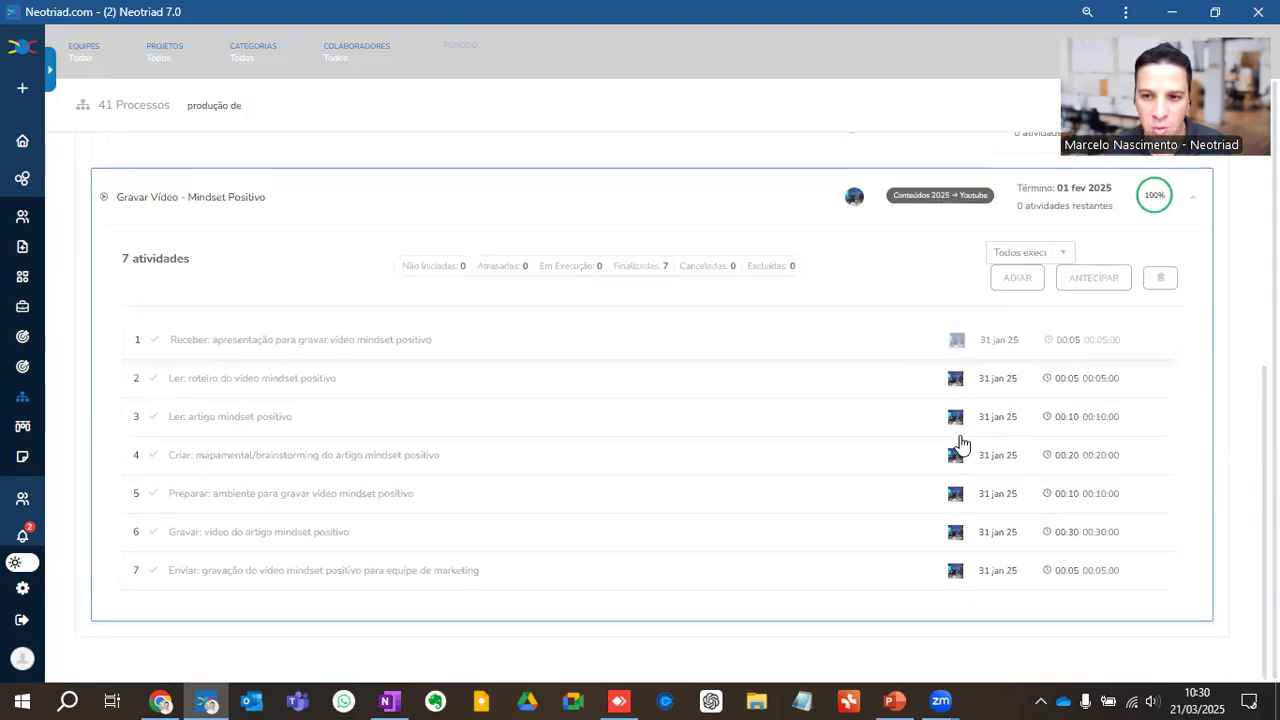
pyautogui.scroll(3, 1023, 409)
pyautogui.click(1148, 372)
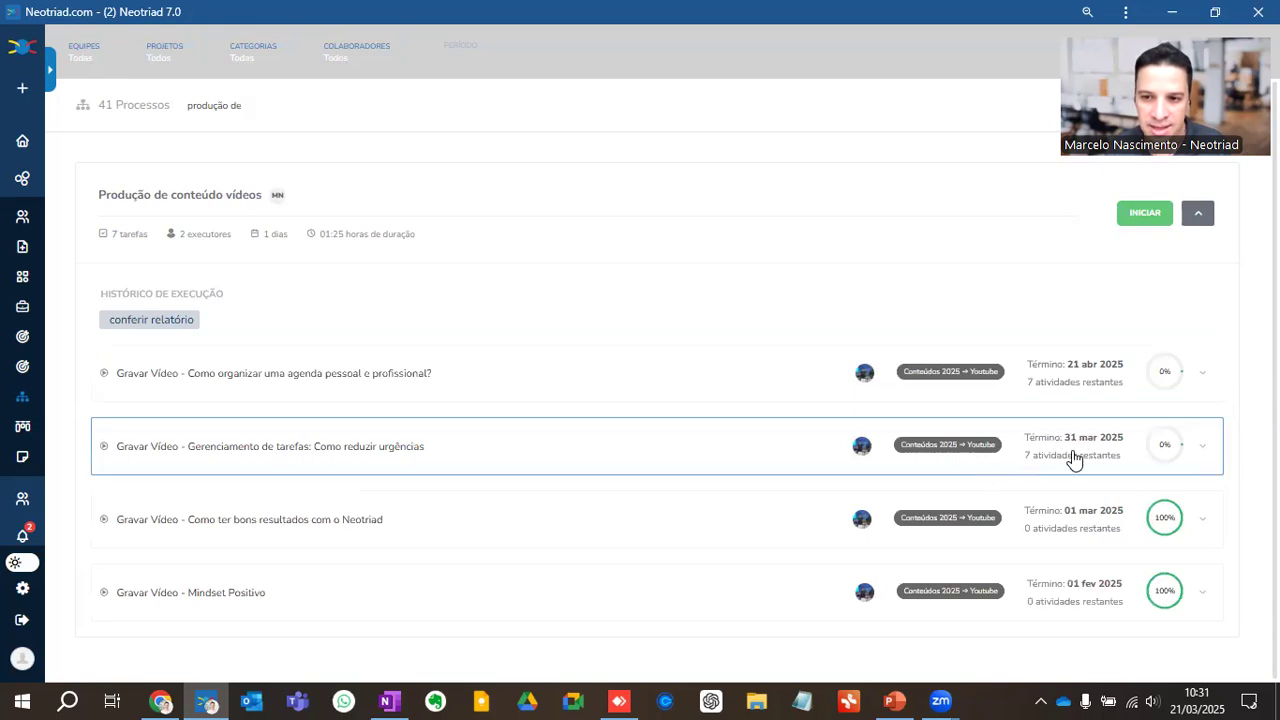
# Step: In the run "Gravar Vídeo - Gerenciamento de tarefas: Como reduzir urgências", reschedule the "Receber: apresentação" and "Ler: roteiro" tasks to 21 March 2025
pyautogui.click(1167, 450)
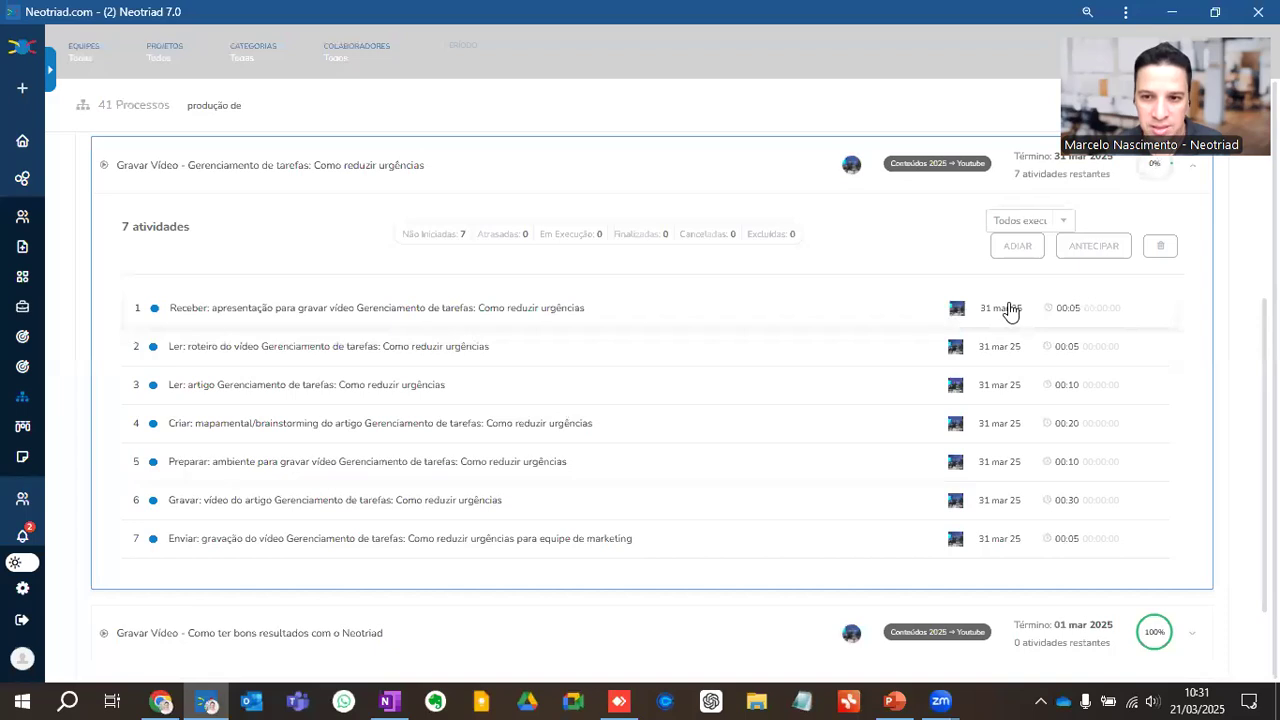
pyautogui.click(459, 312)
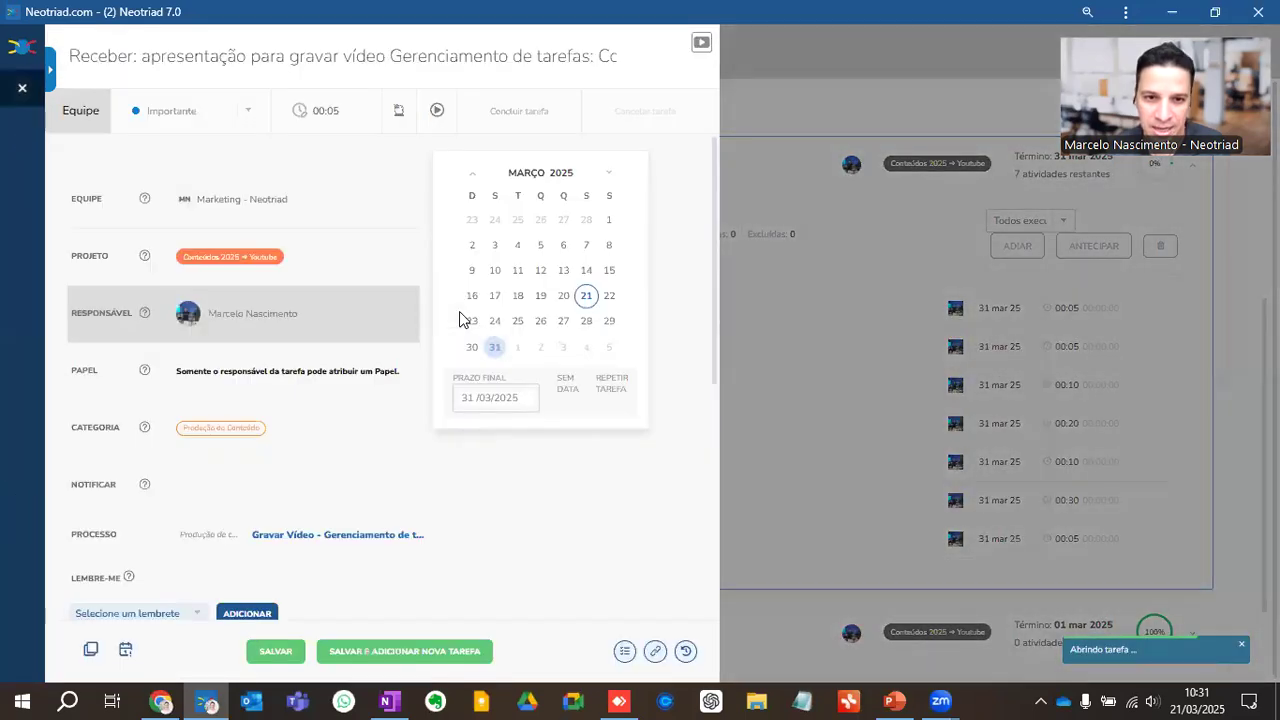
pyautogui.click(588, 309)
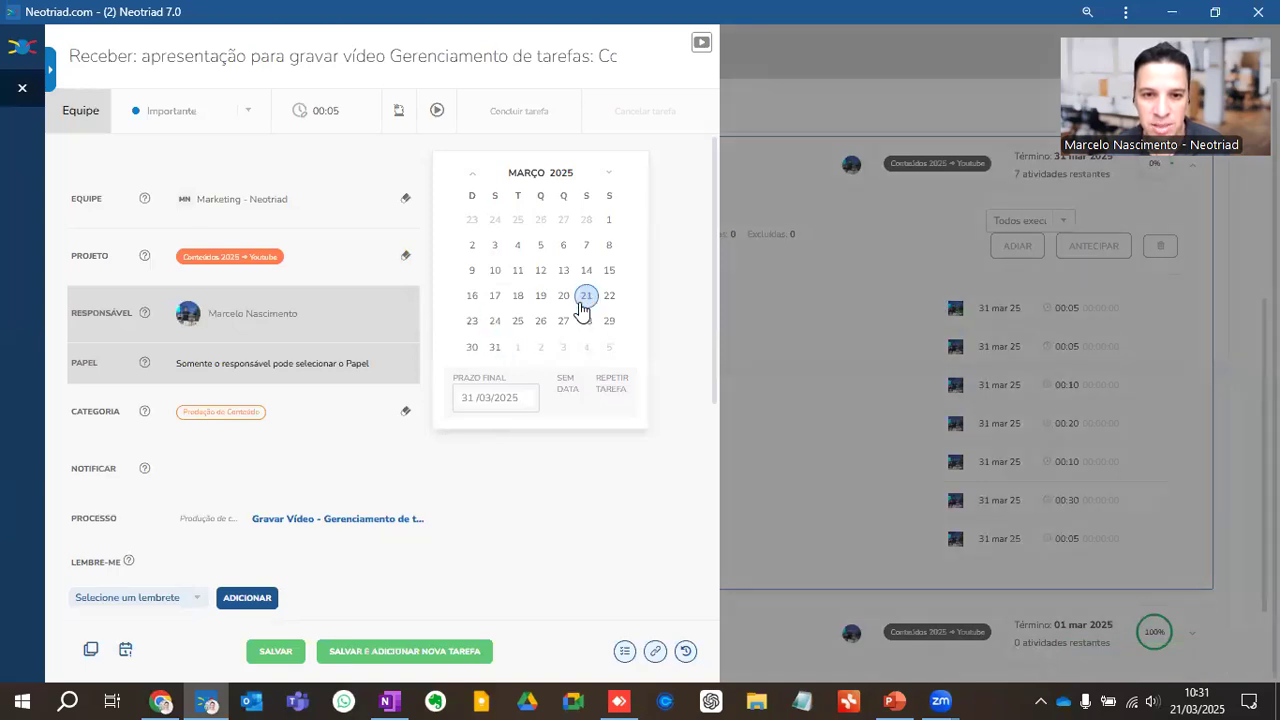
pyautogui.click(285, 652)
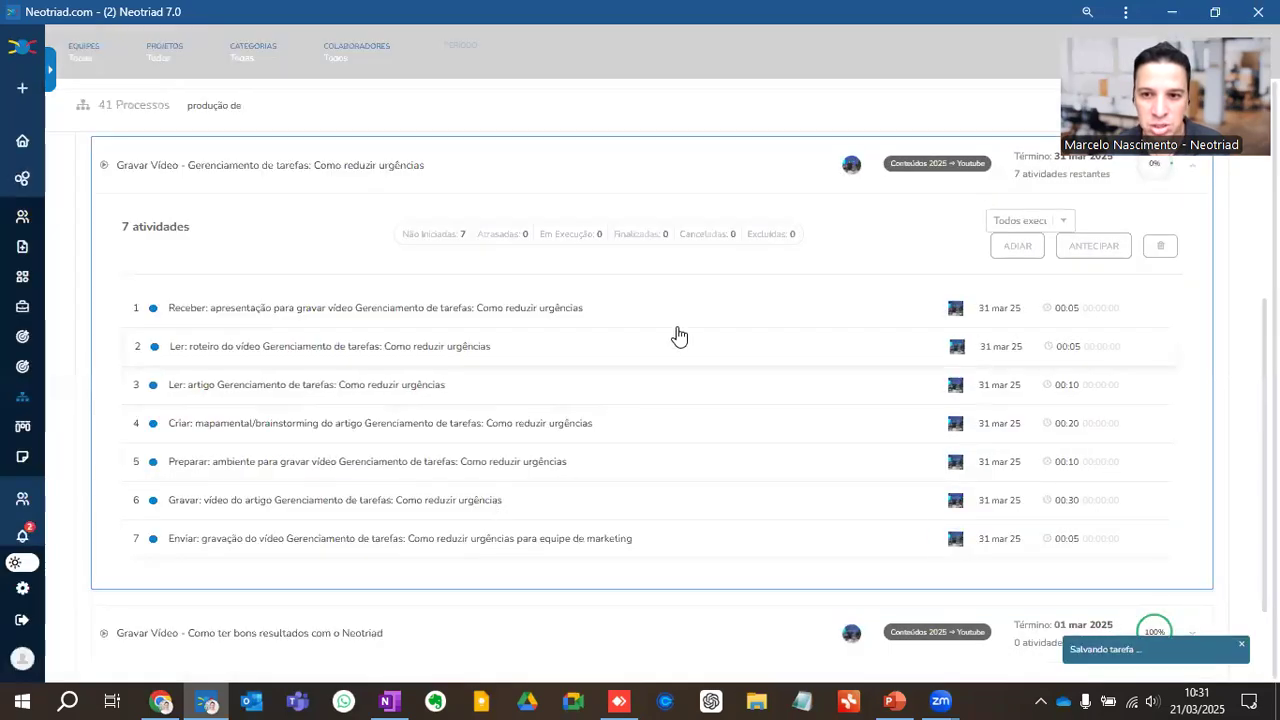
pyautogui.click(433, 342)
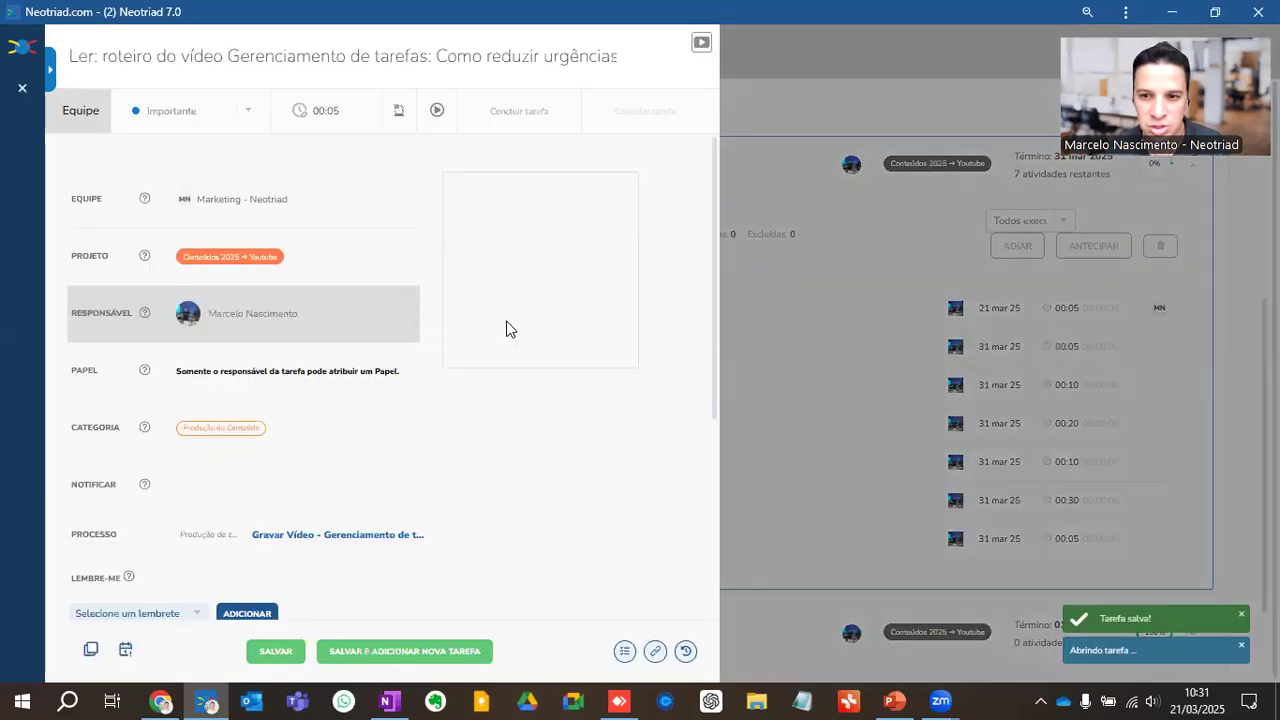
pyautogui.click(586, 305)
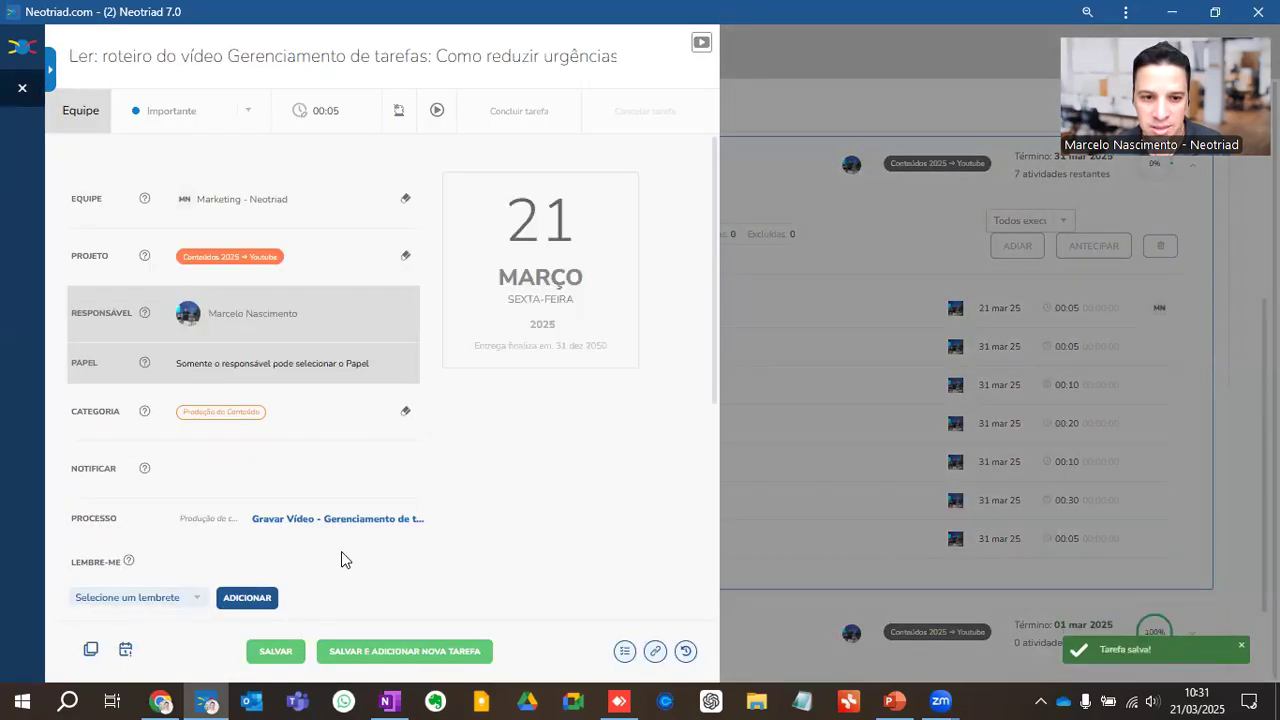
pyautogui.click(276, 651)
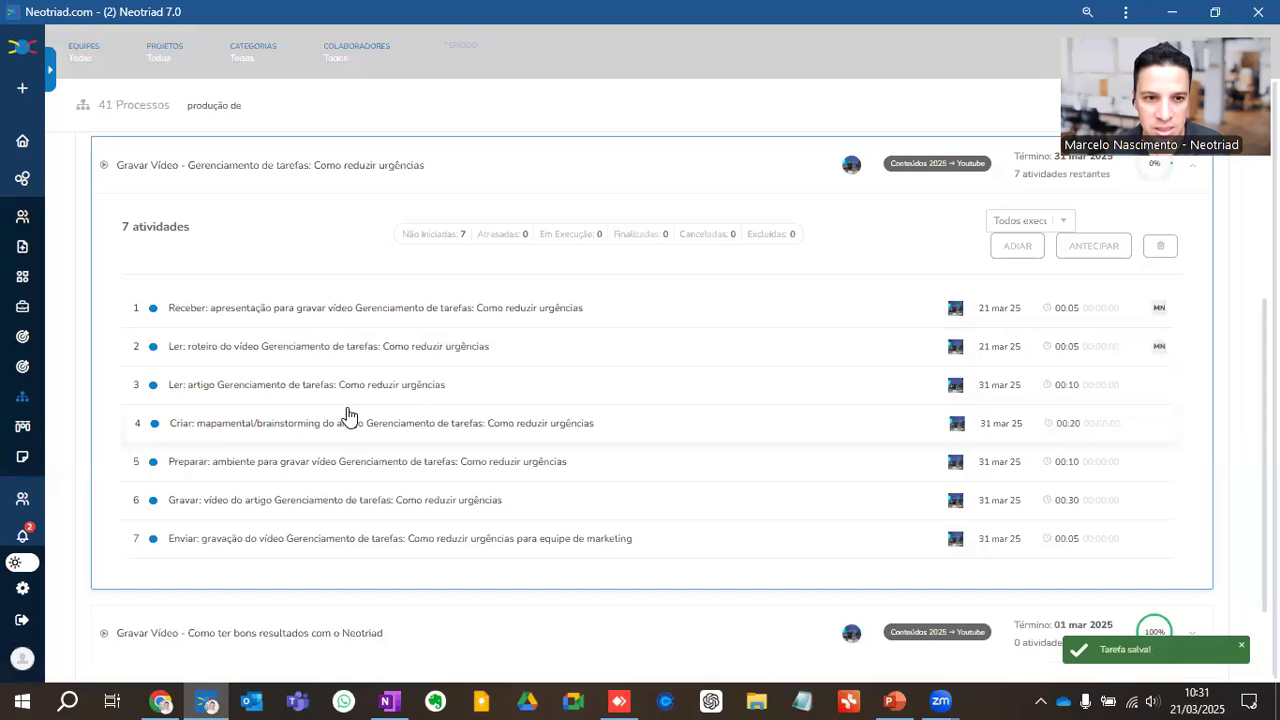
# Step: Reschedule the "Ler: artigo" and "Criar: mapamental/brainstorming" tasks of the run to 24 March 2025 and save each one
pyautogui.click(345, 386)
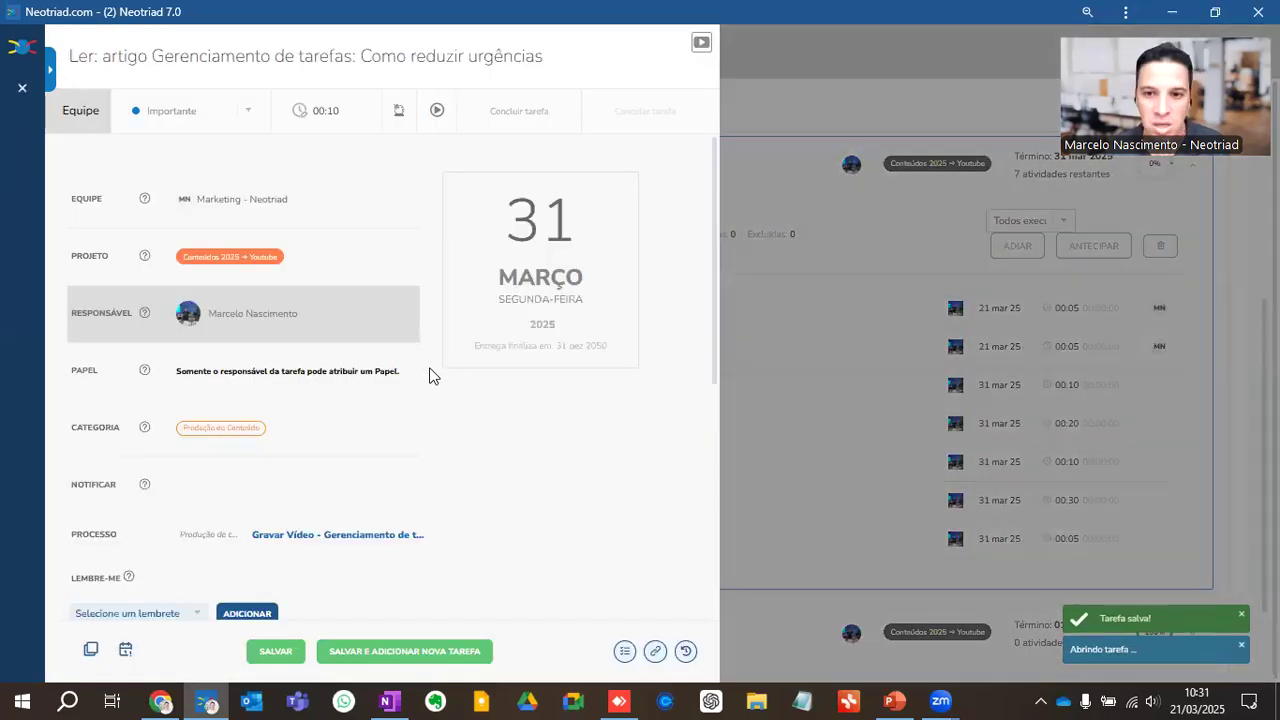
pyautogui.click(491, 322)
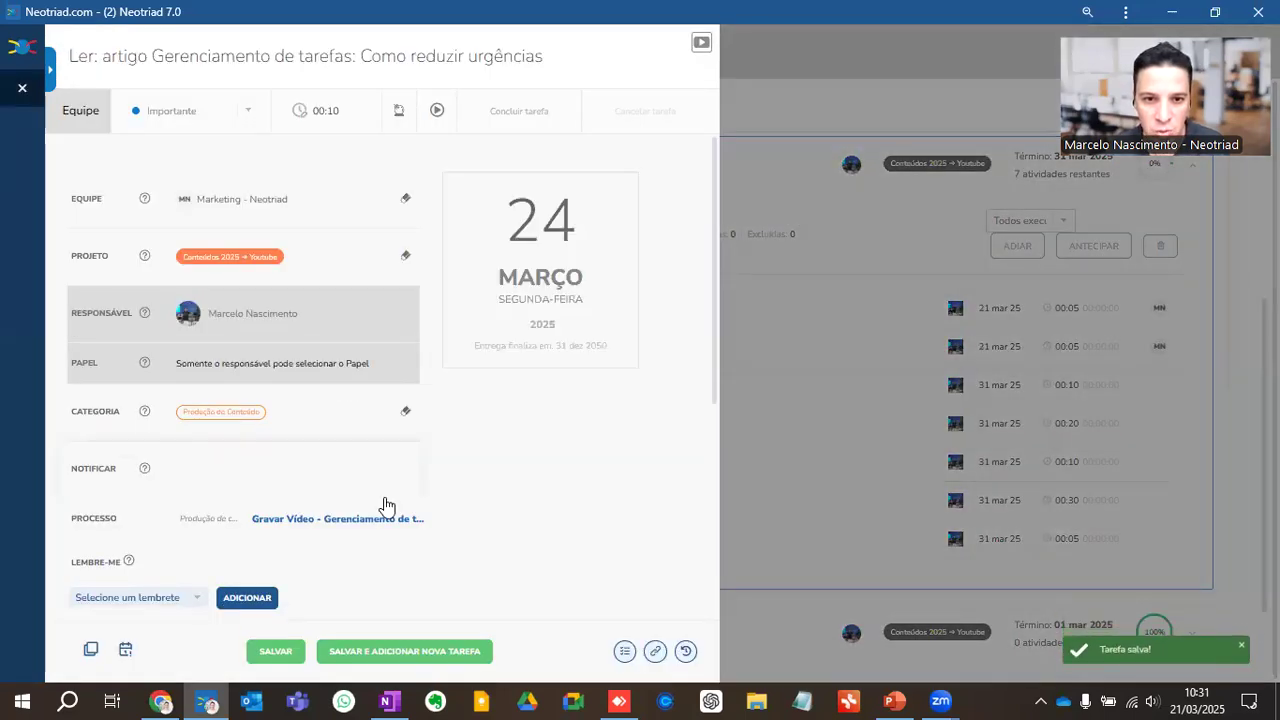
pyautogui.click(282, 653)
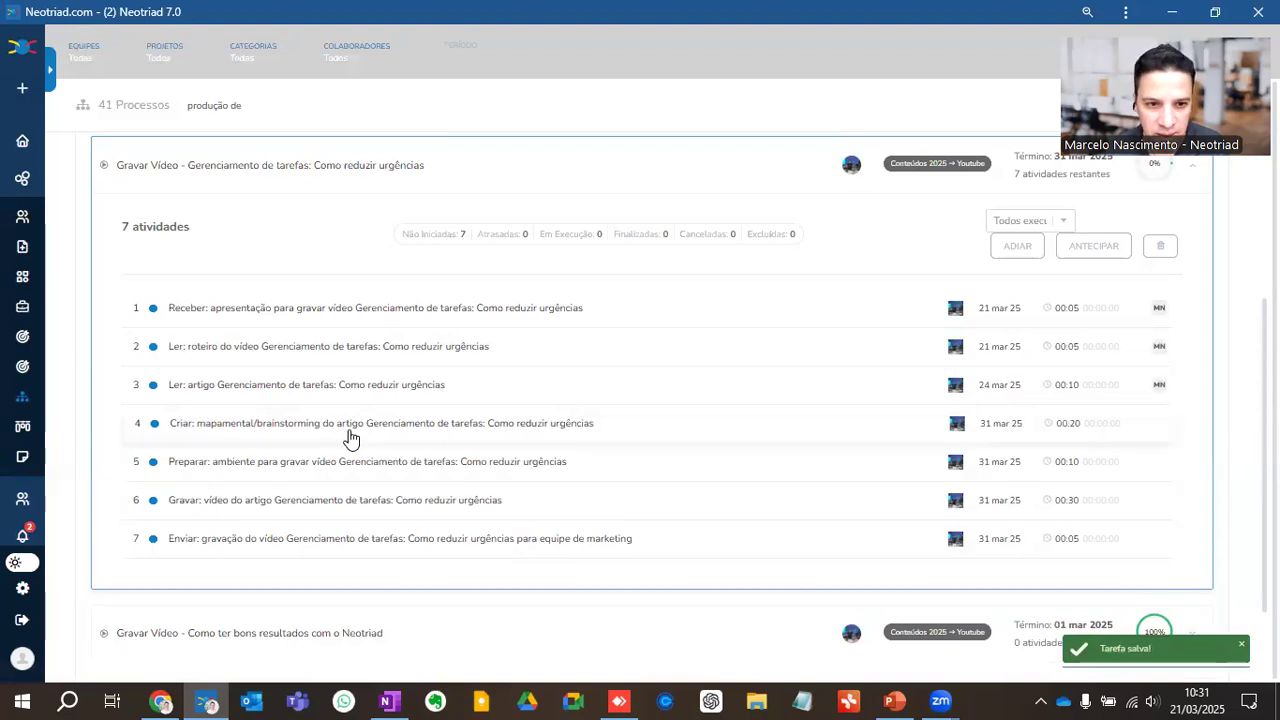
pyautogui.click(349, 430)
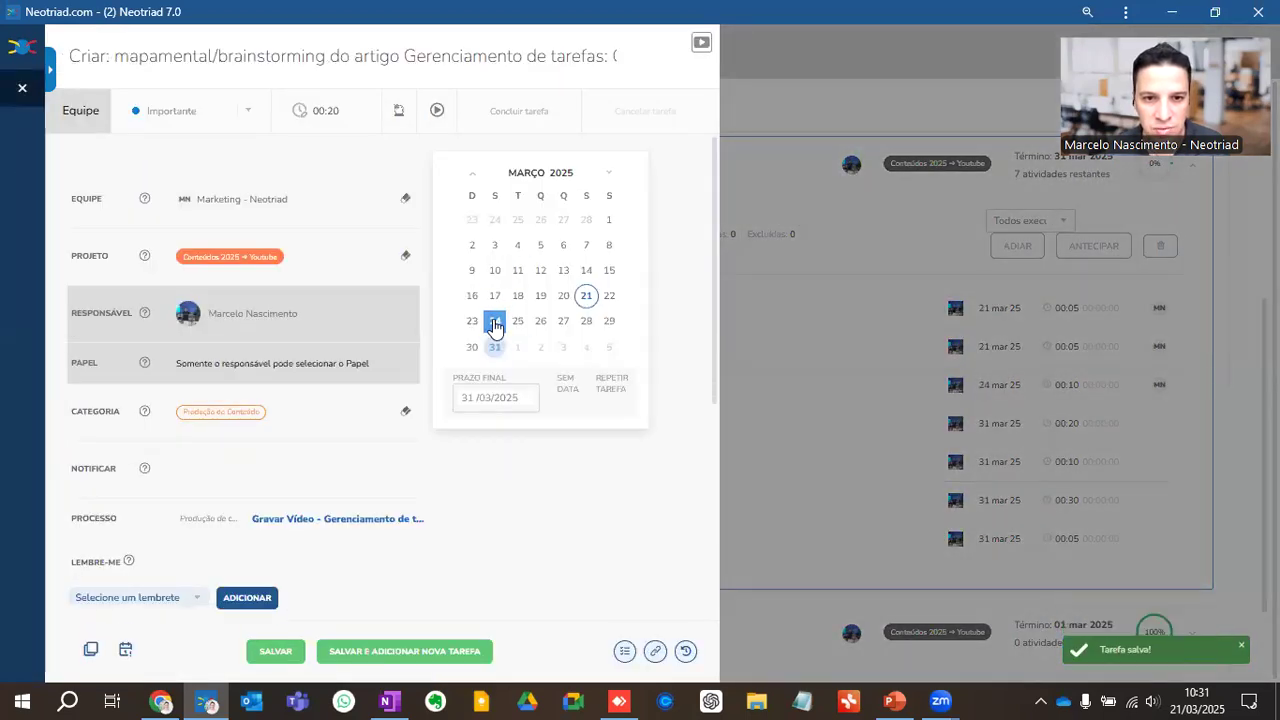
pyautogui.click(494, 321)
pyautogui.click(280, 653)
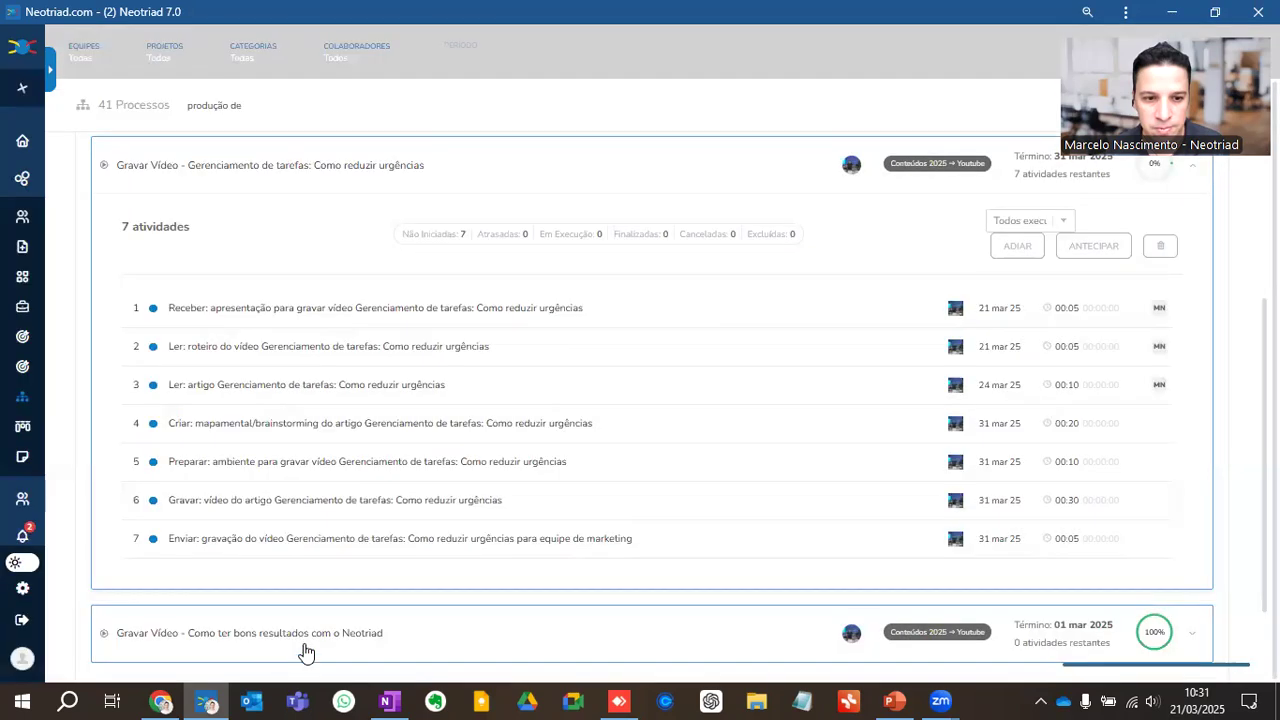
# Step: Reschedule the "Preparar: ambiente", "Gravar: vídeo" and "Enviar: gravação" tasks of the run to 25 March 2025 and save each one
pyautogui.click(339, 466)
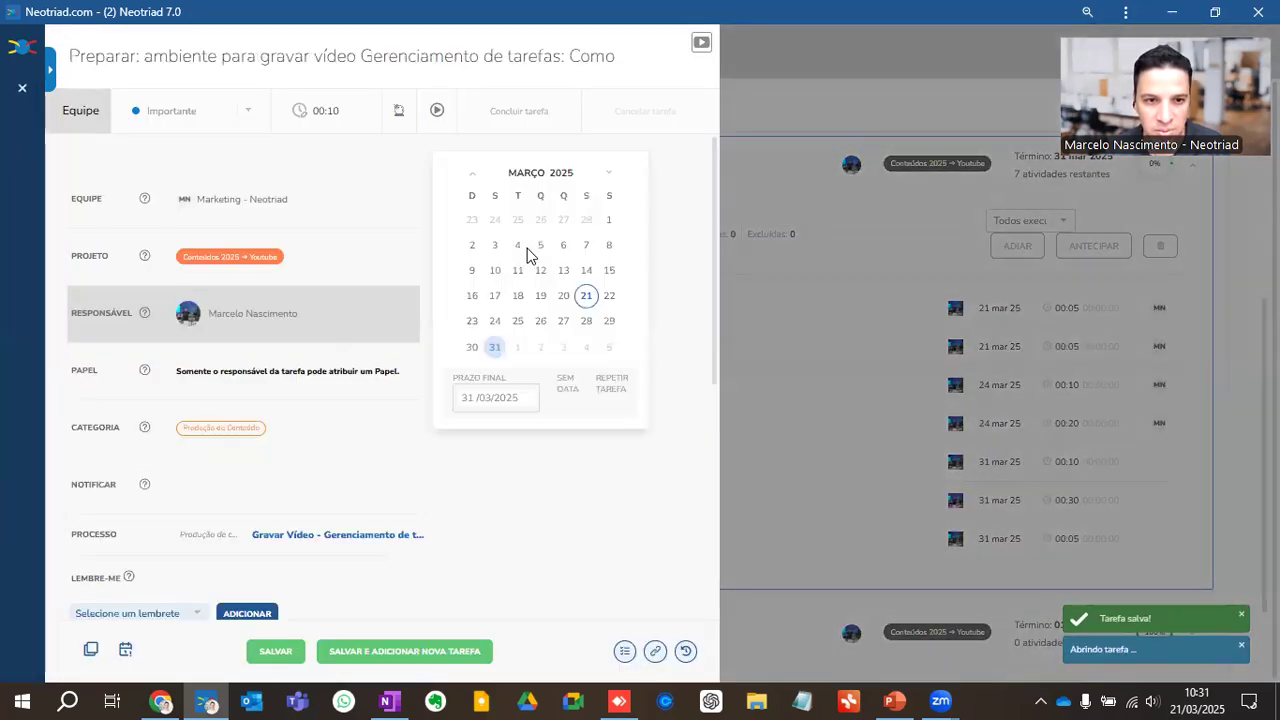
pyautogui.click(517, 322)
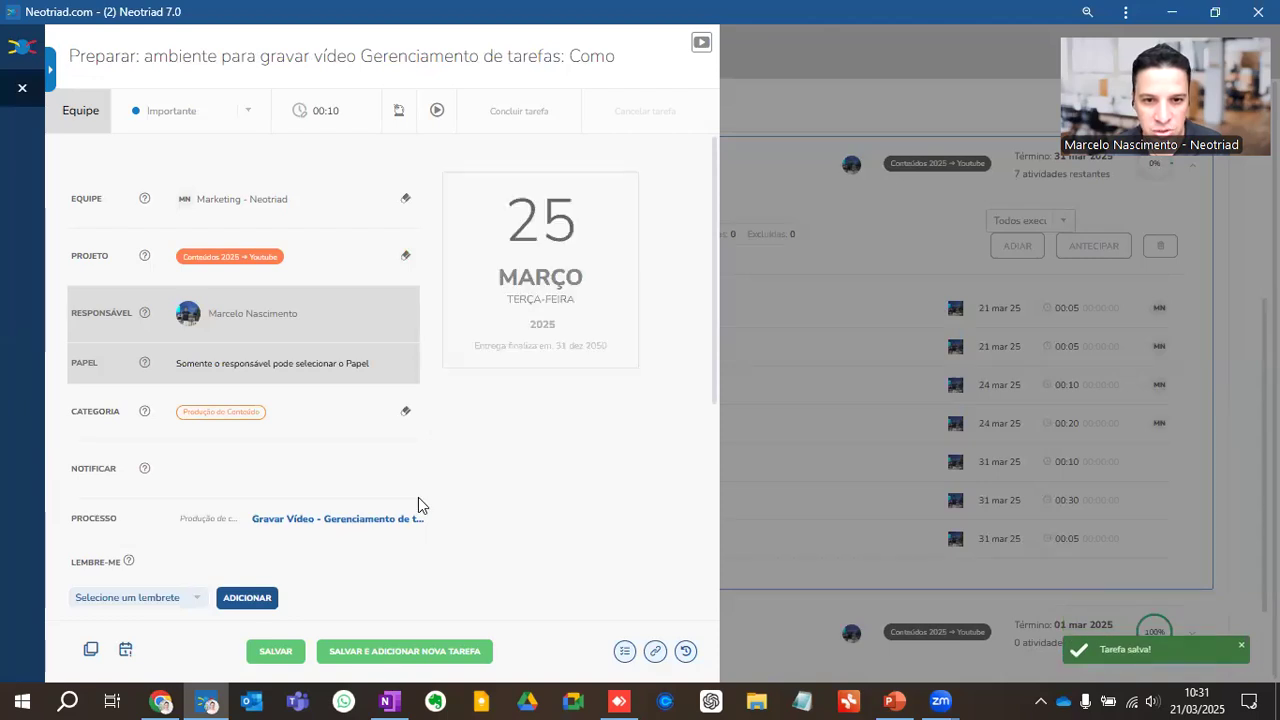
pyautogui.click(276, 651)
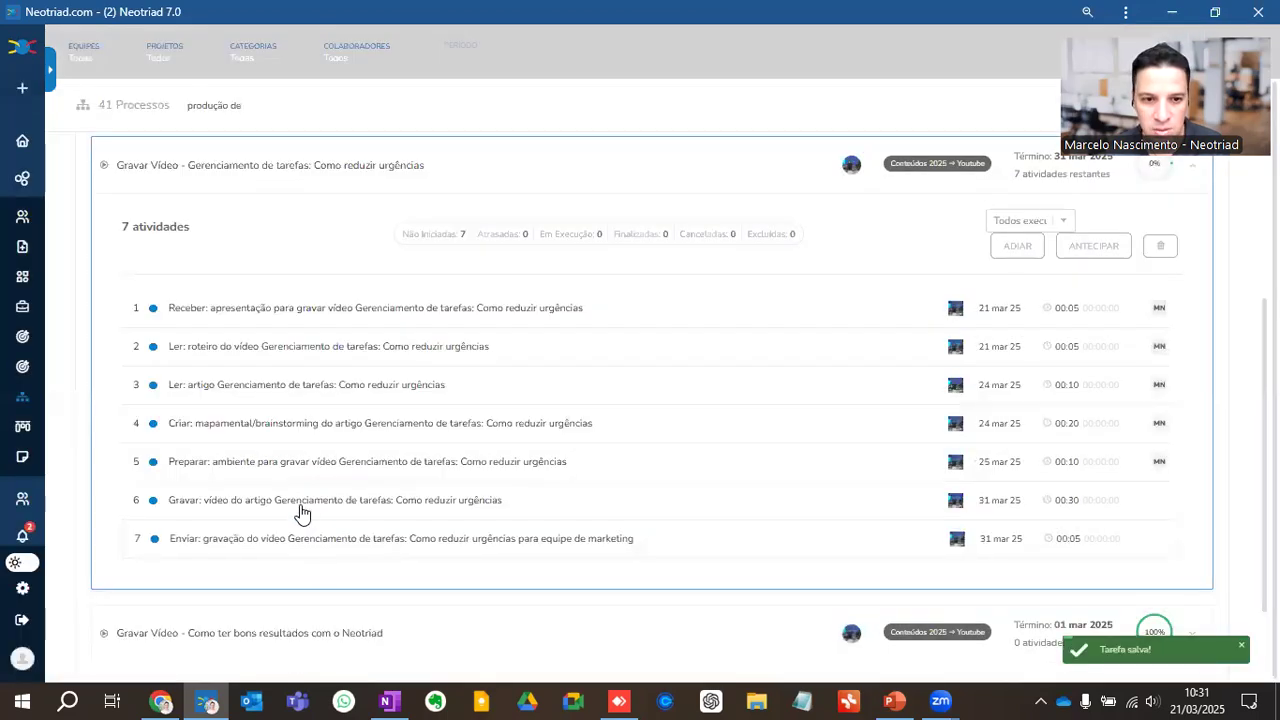
pyautogui.click(302, 513)
pyautogui.click(545, 255)
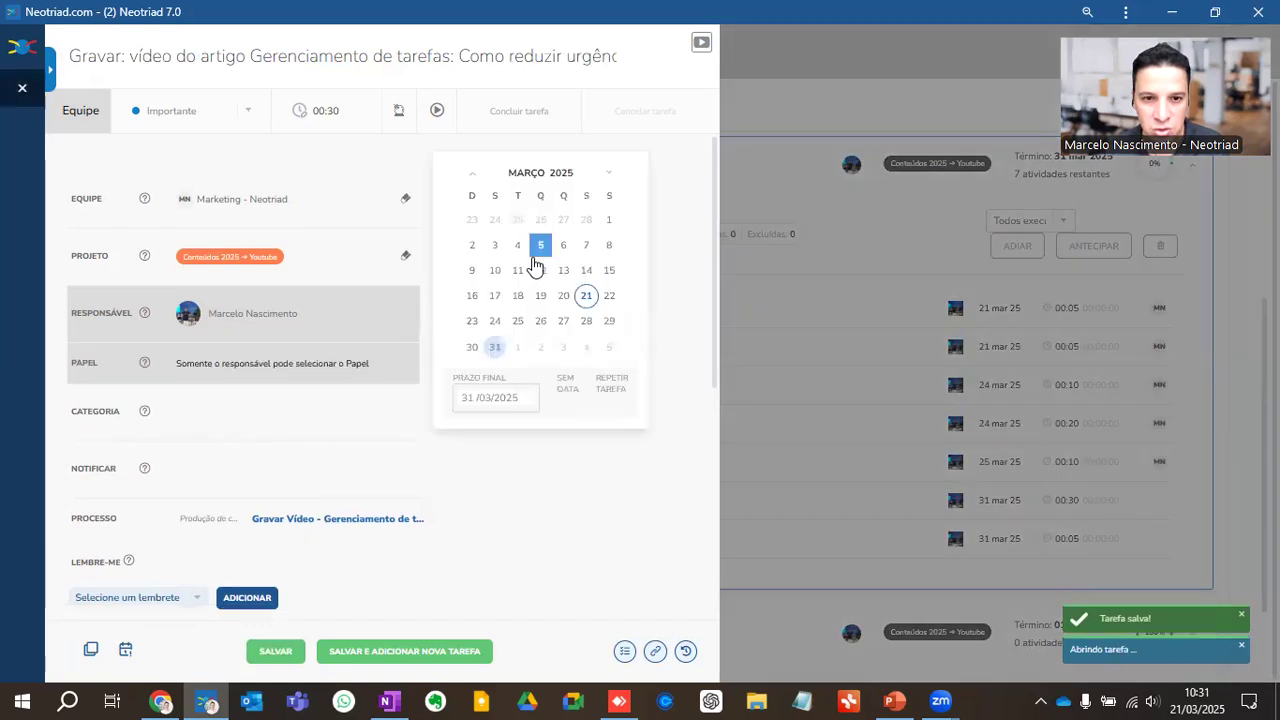
pyautogui.click(517, 321)
pyautogui.click(276, 651)
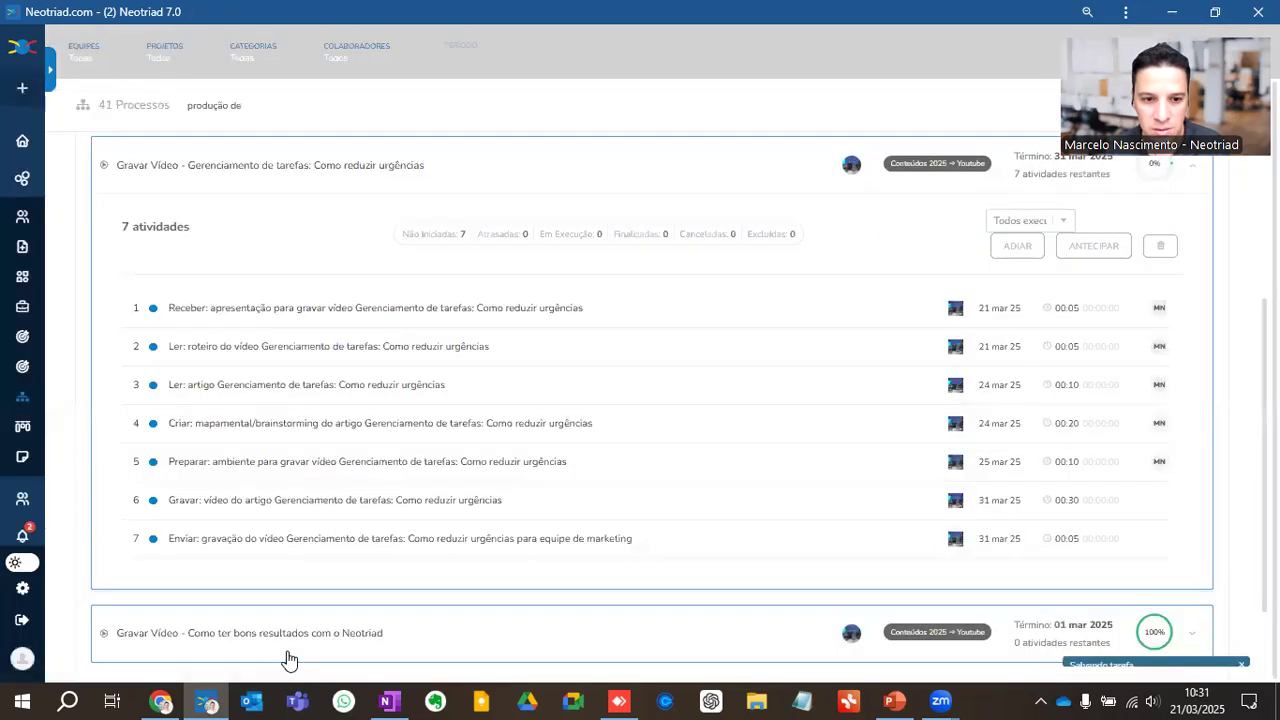
pyautogui.click(352, 541)
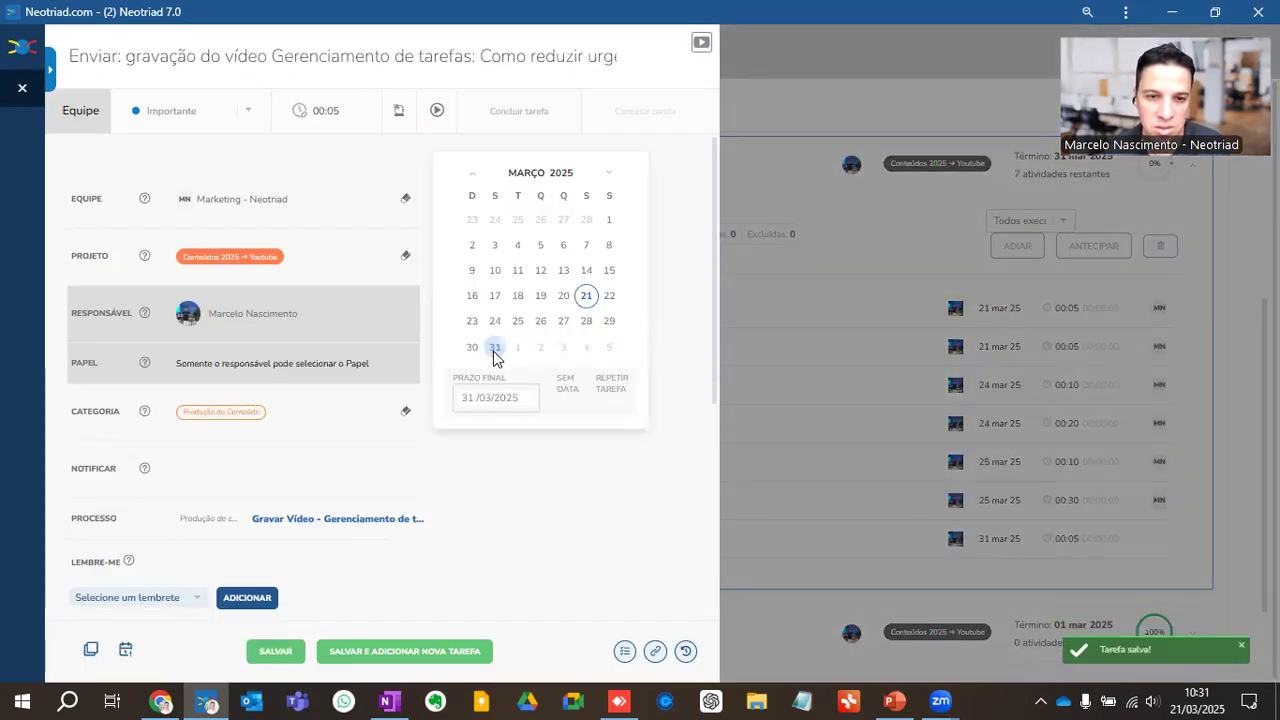
pyautogui.click(518, 321)
pyautogui.click(285, 651)
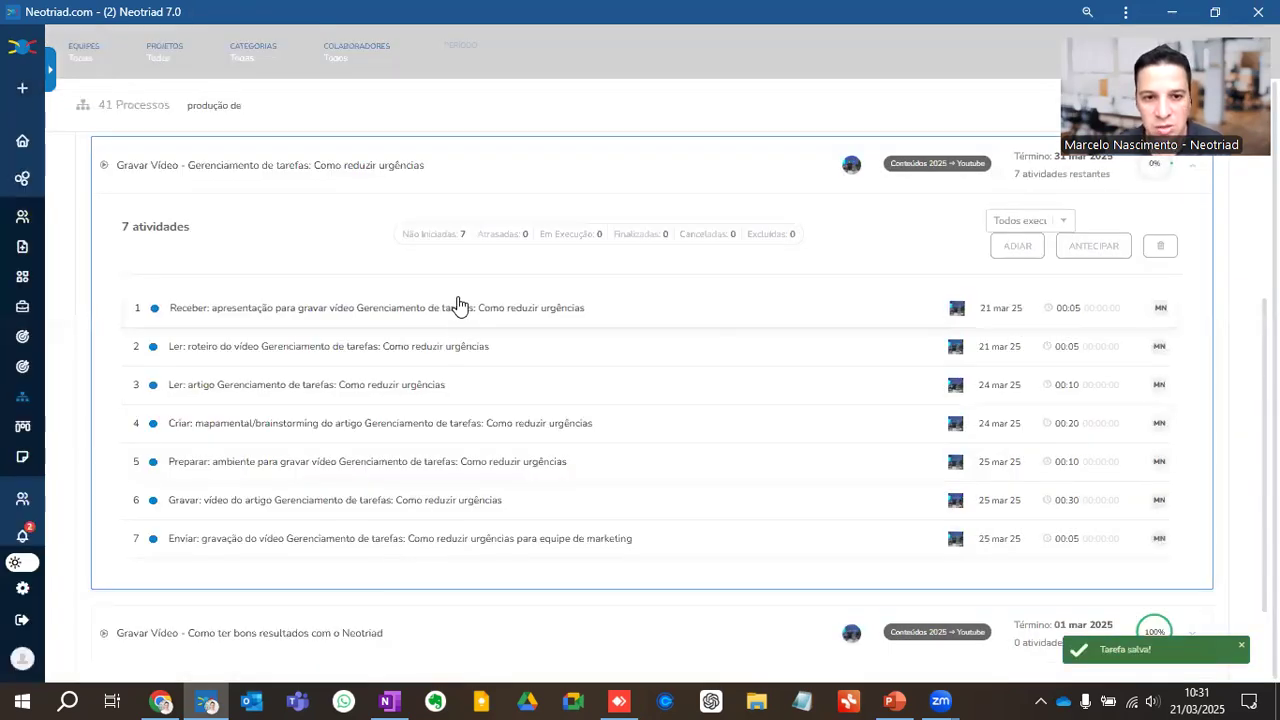
# Step: Switch to Chrome, open the flow editor of the process "Produção de conteúdo vídeos" and look at the form for adding a task
pyautogui.click(173, 697)
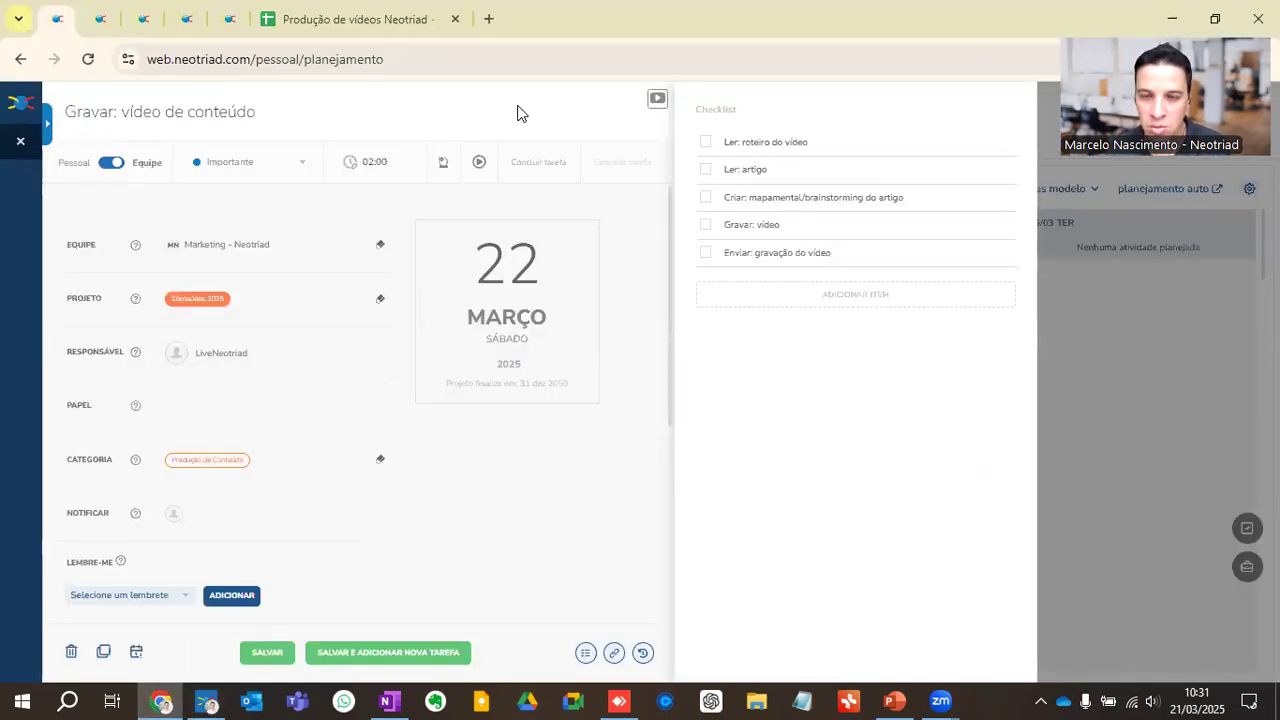
pyautogui.click(186, 19)
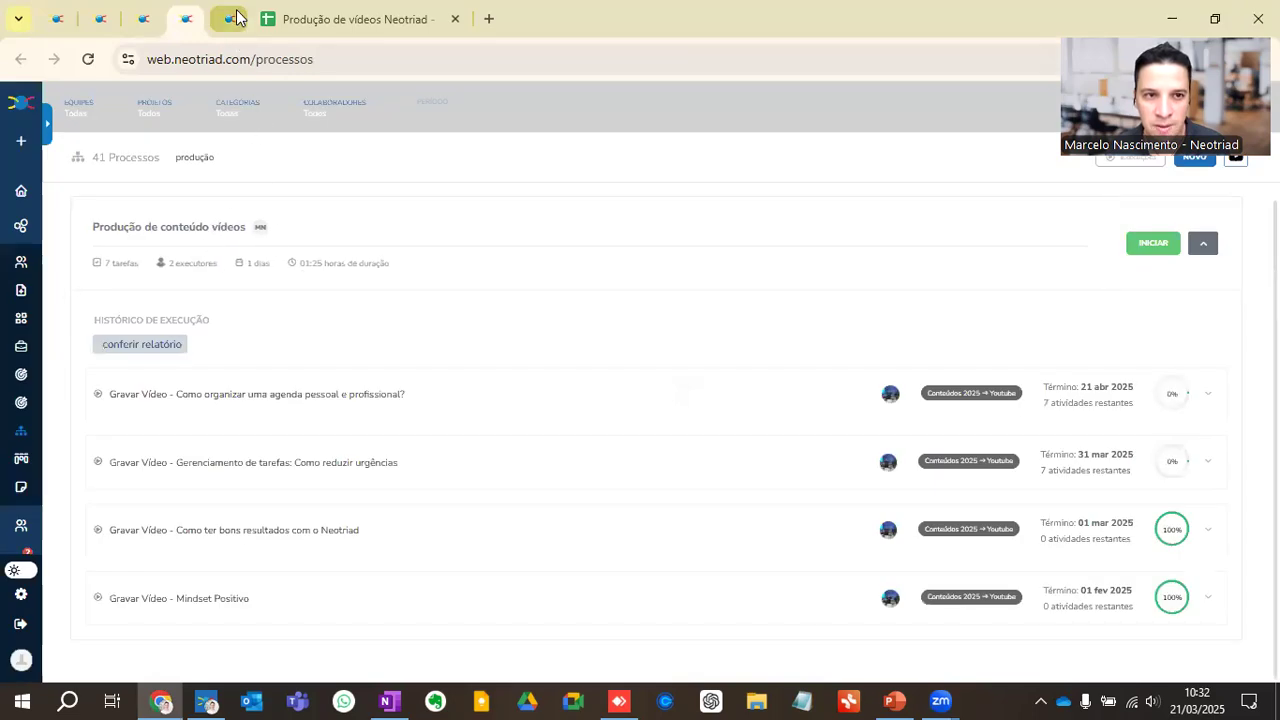
pyautogui.click(191, 233)
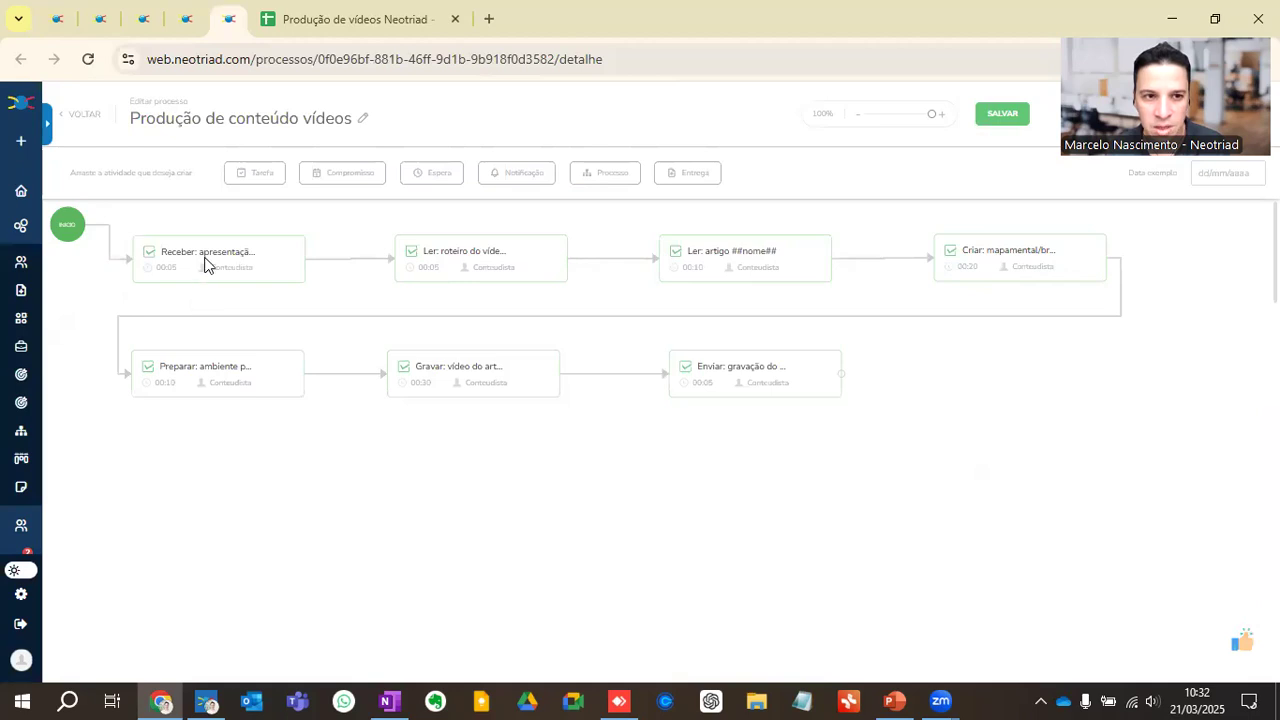
pyautogui.moveTo(256, 168); pyautogui.dragTo(205, 308)
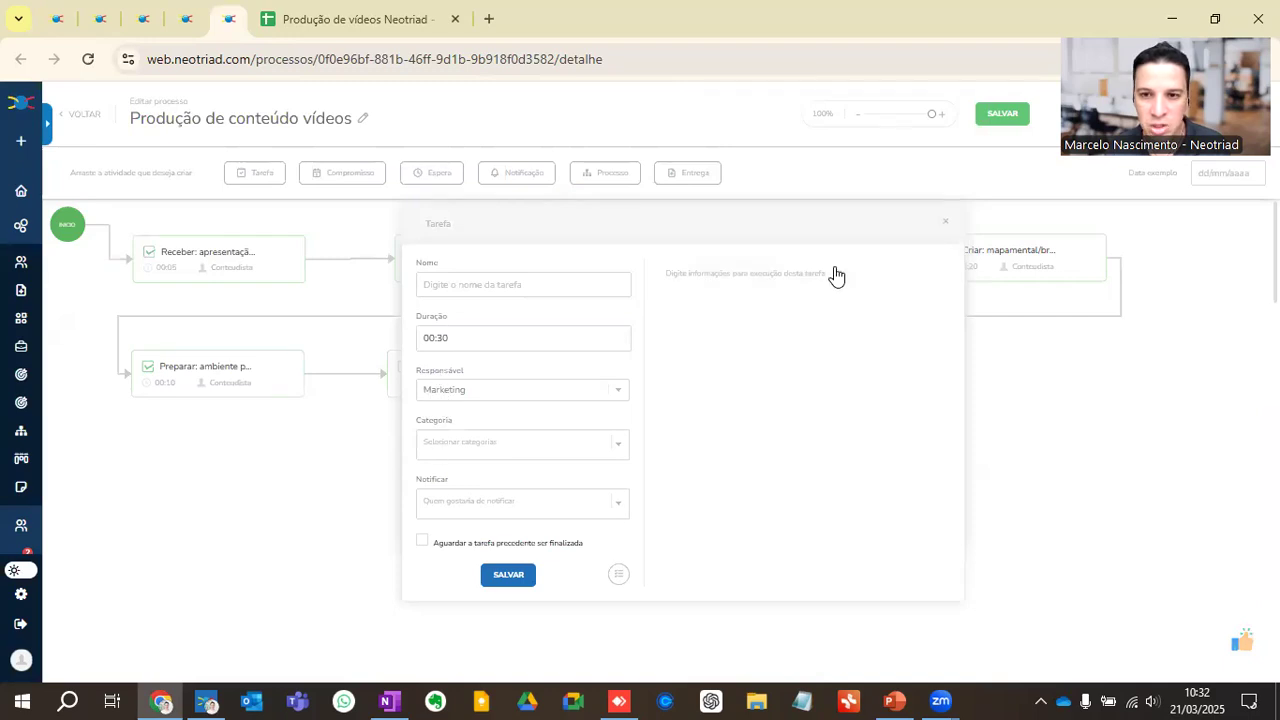
pyautogui.click(944, 222)
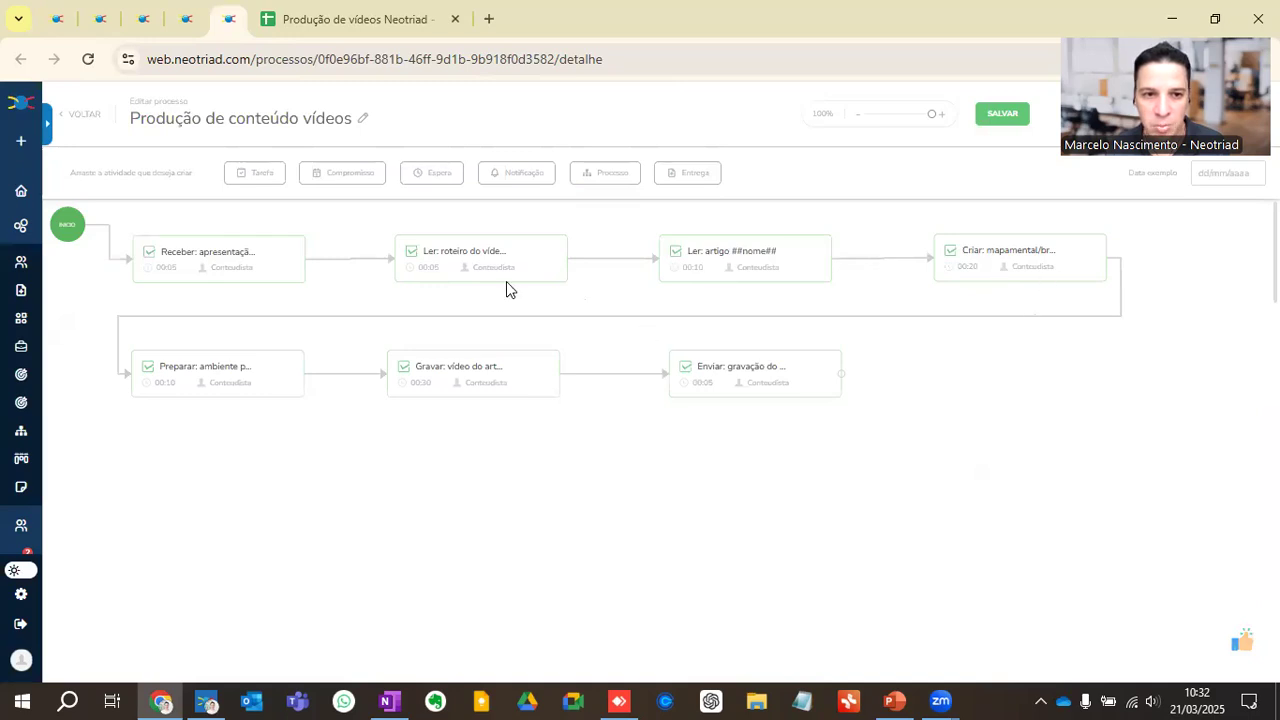
# Step: Try out a 1-day wait between "Receber: apresentação" and "Ler: roteiro do vídeo" in place of their direct link, and leave the editor without saving
pyautogui.click(351, 261)
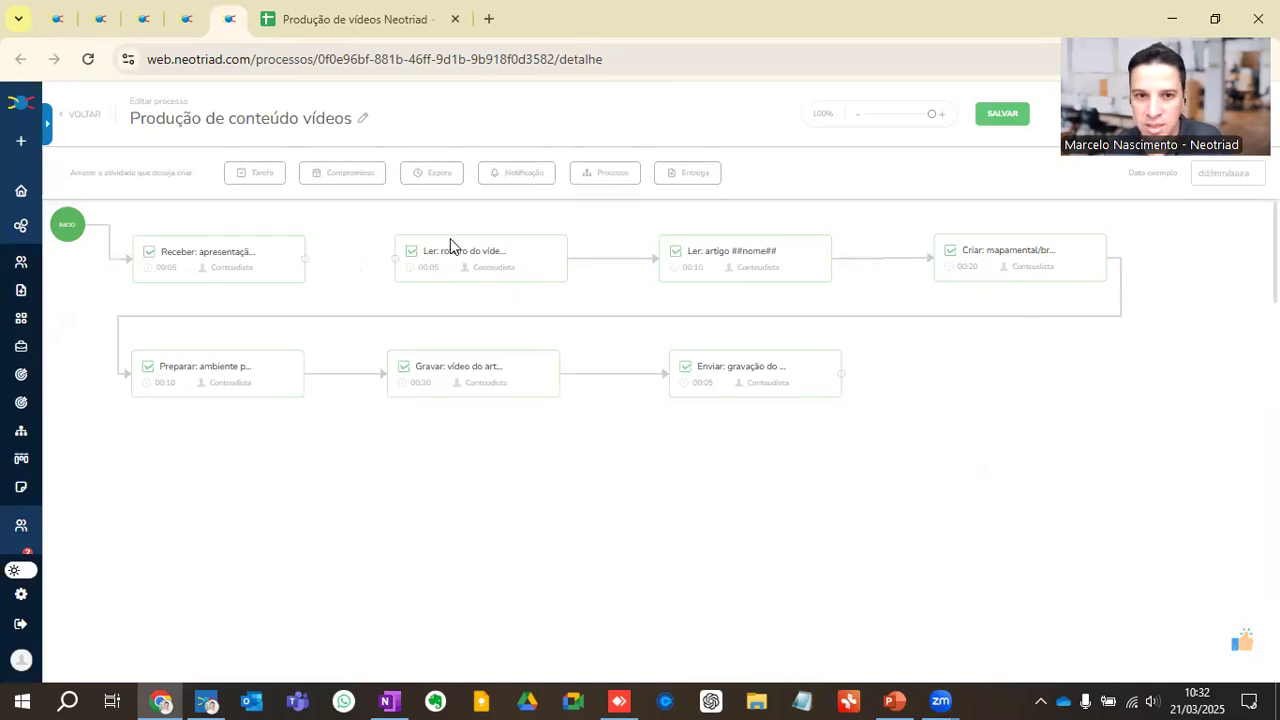
pyautogui.moveTo(451, 171); pyautogui.dragTo(582, 302)
pyautogui.click(680, 391)
pyautogui.moveTo(434, 280); pyautogui.dragTo(360, 238)
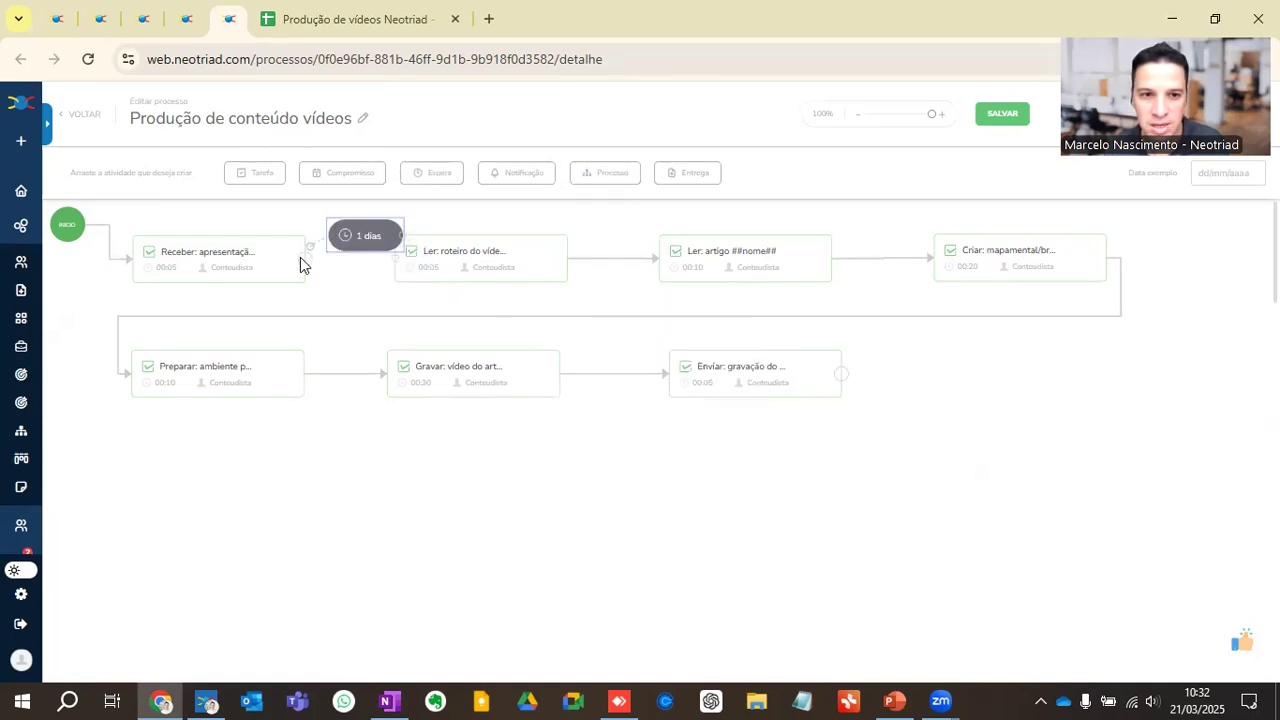
pyautogui.moveTo(297, 270); pyautogui.dragTo(362, 220)
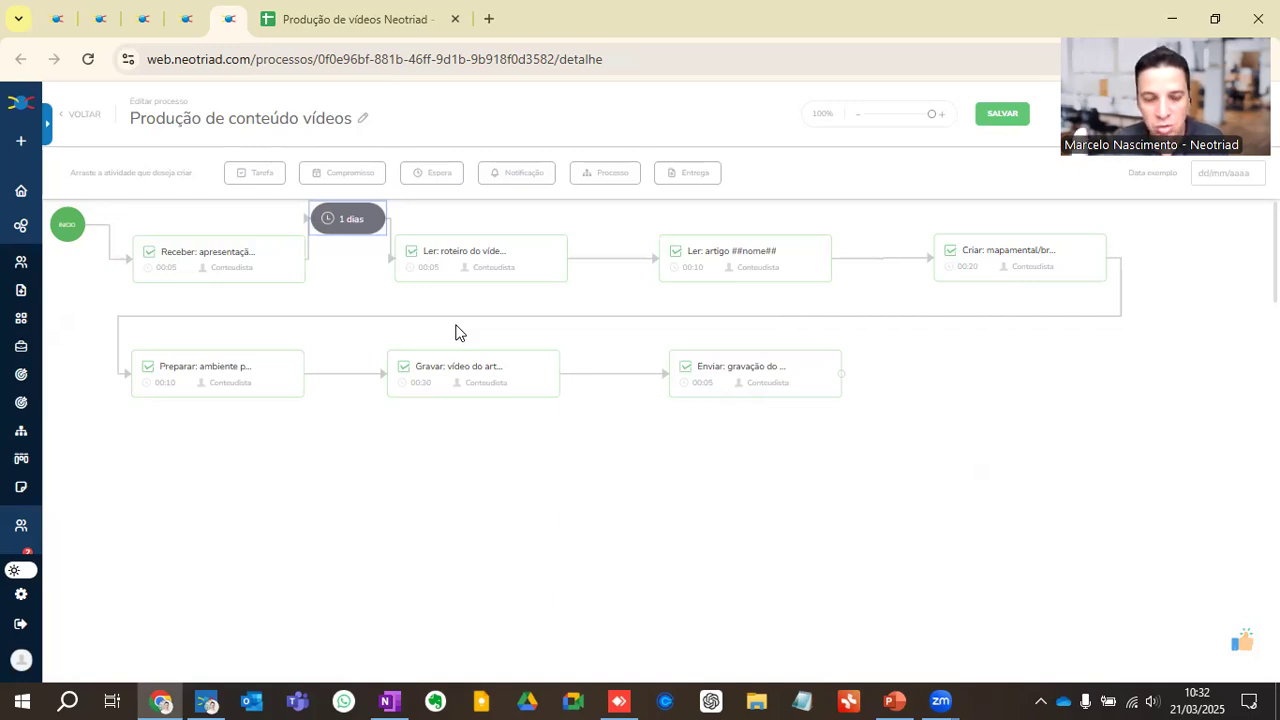
pyautogui.click(90, 118)
# Step: Search the processes for "produção" and begin a new execution of "Produção de conteúdo vídeos"
pyautogui.click(213, 157)
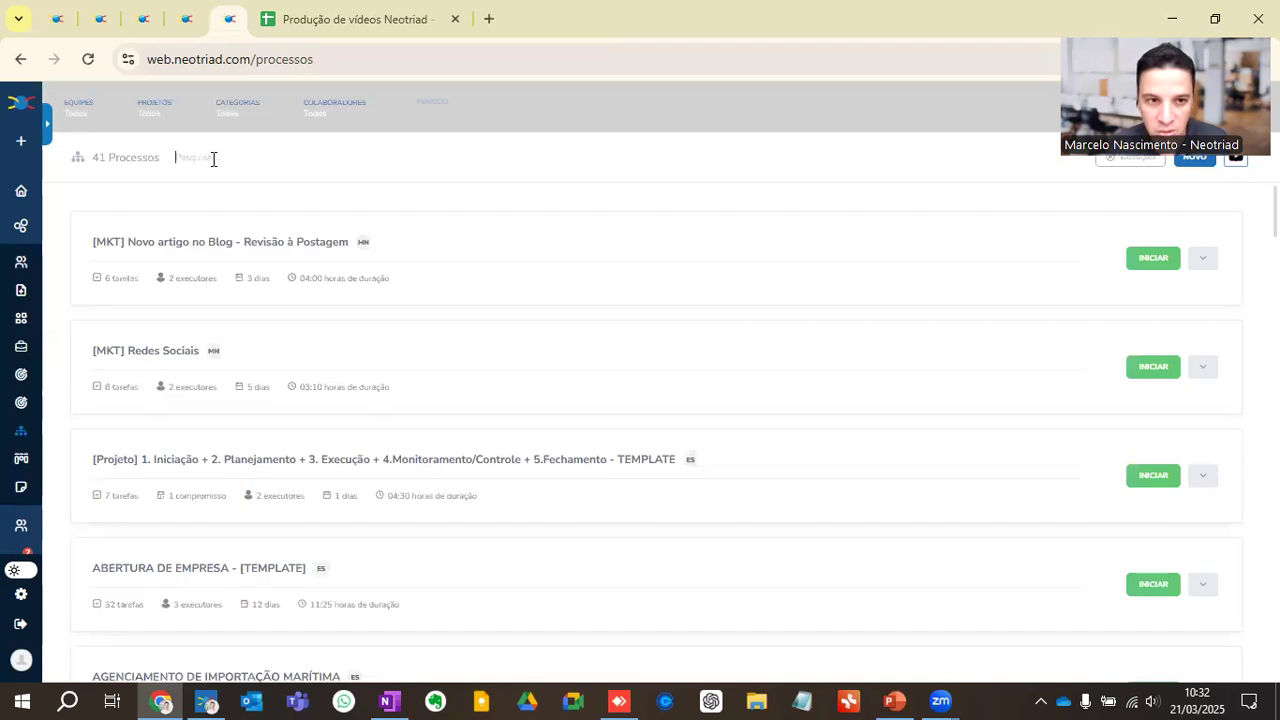
pyautogui.write('produção')
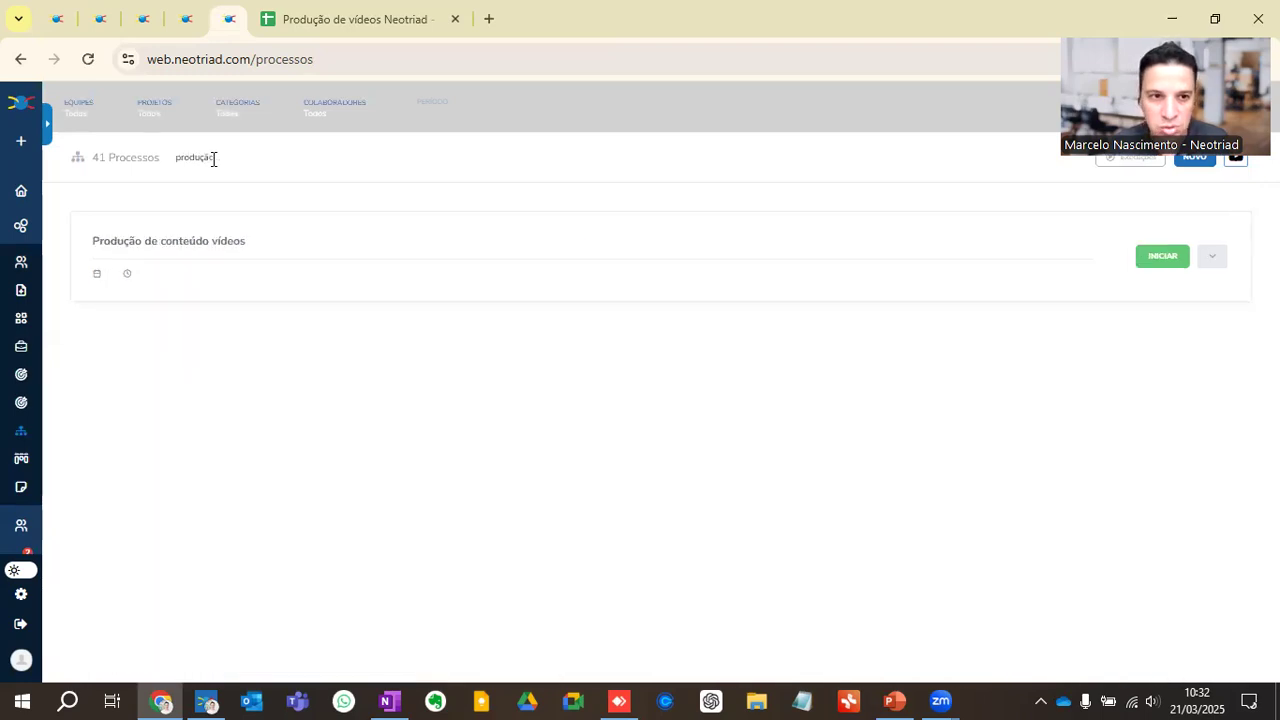
pyautogui.click(1165, 262)
# Step: Name the new execution "Gravar Vídeo - Produtividade Pessoal" and set its start date to 21/03/2025
pyautogui.write('Gravar Vídeo - Produtividade Pes')
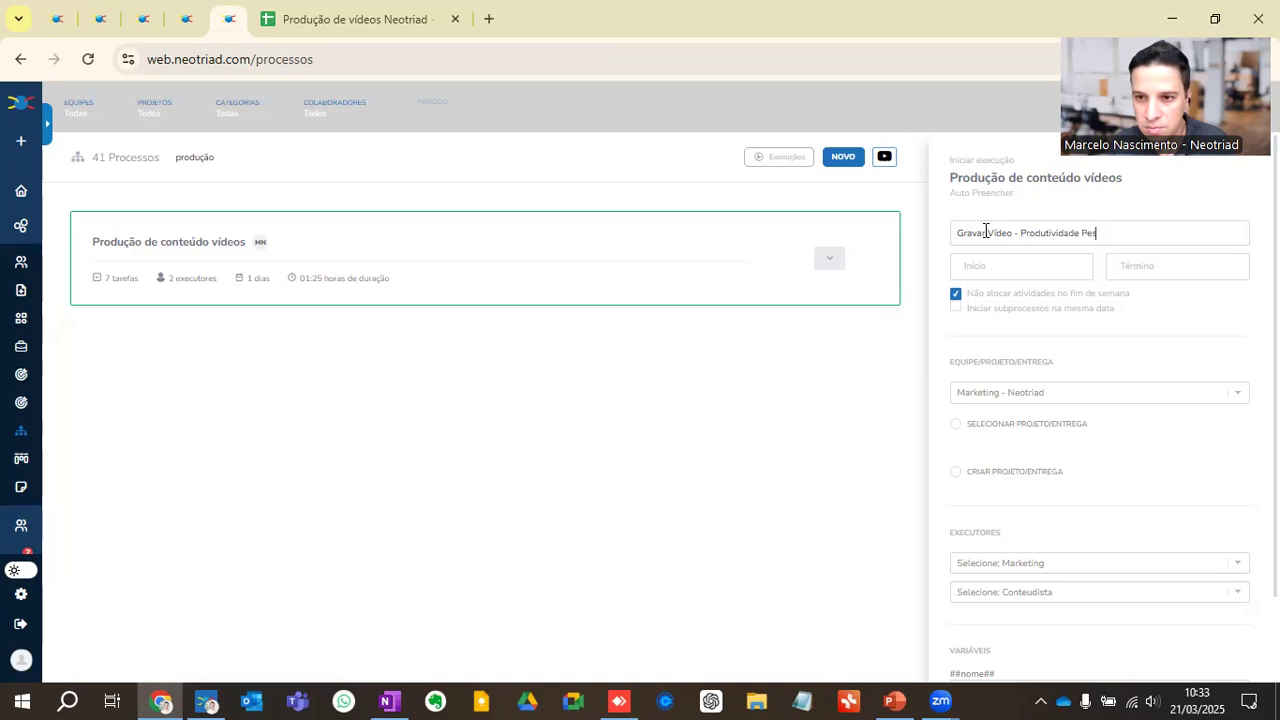
pyautogui.click(982, 264)
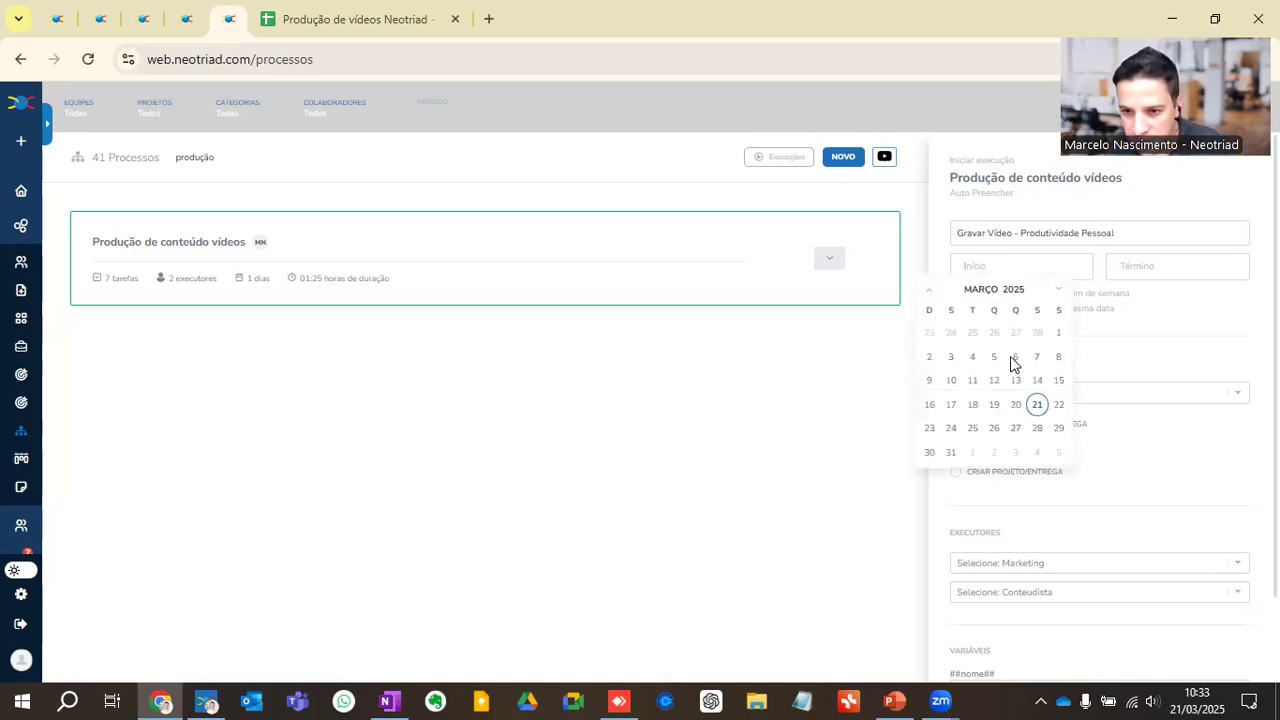
pyautogui.click(1038, 406)
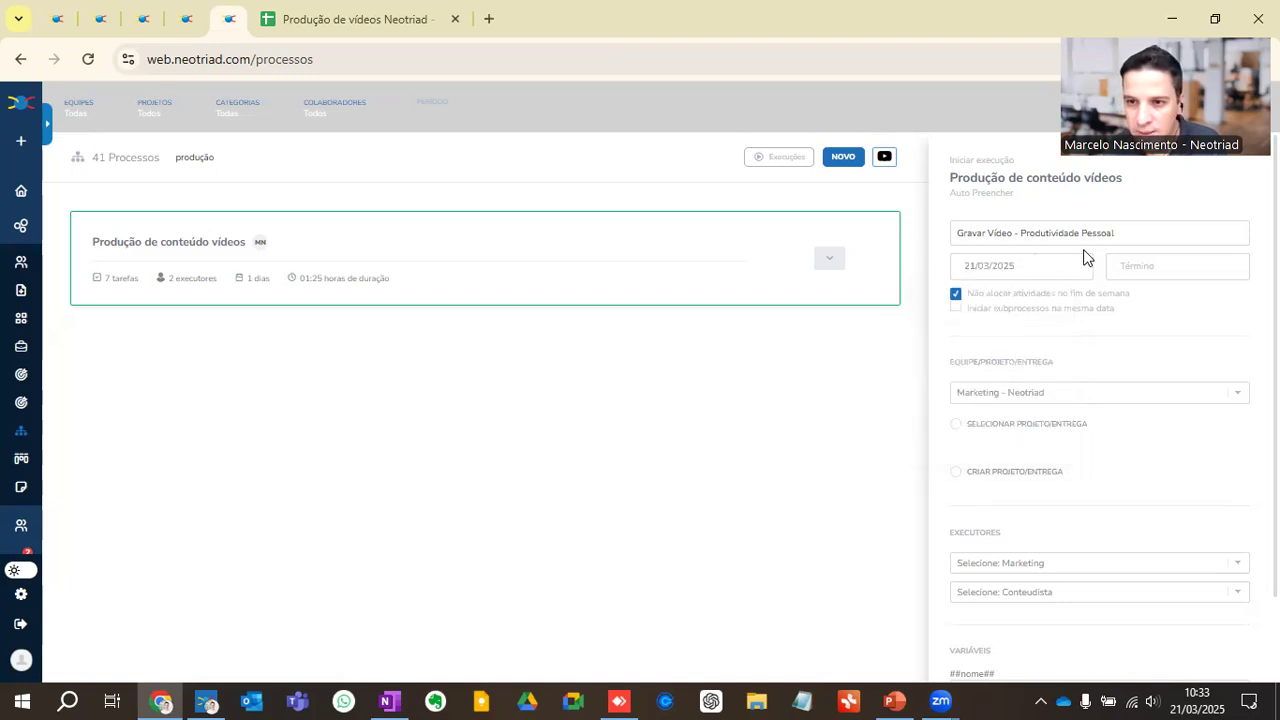
# Step: Set the execution's end date to 28/03/2025
pyautogui.click(1137, 264)
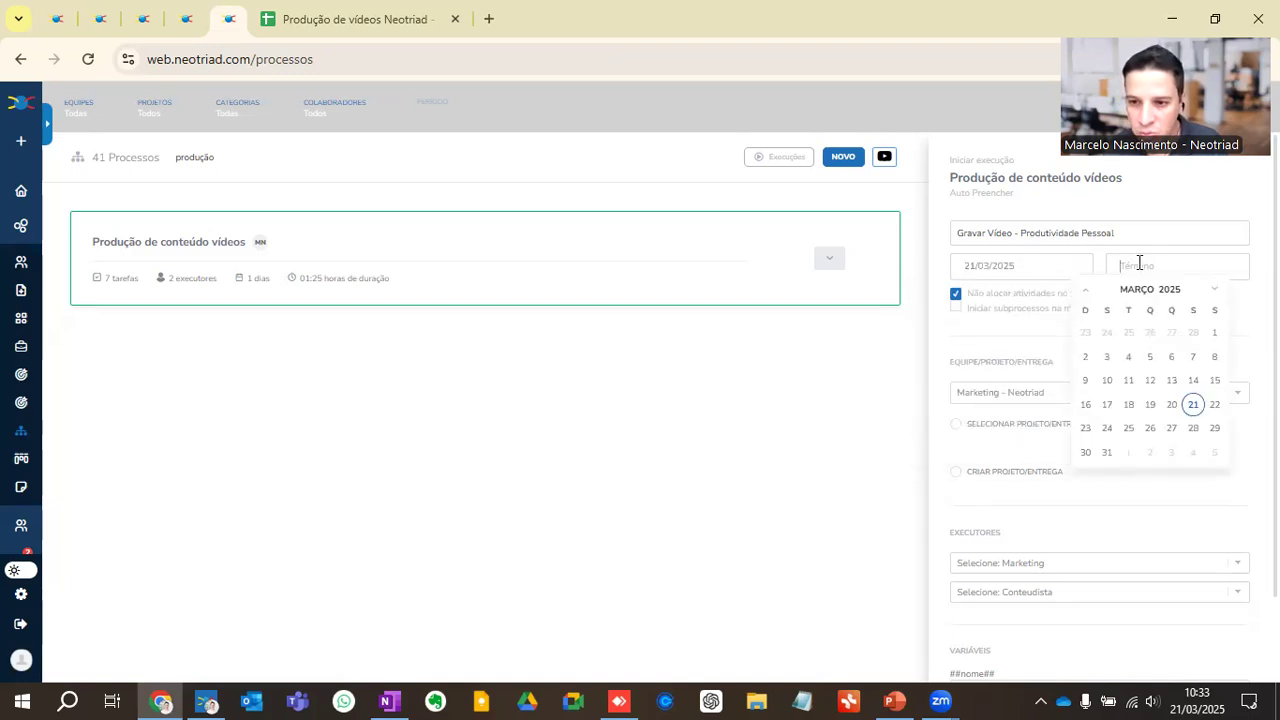
pyautogui.click(1193, 429)
pyautogui.scroll(-2, 1014, 352)
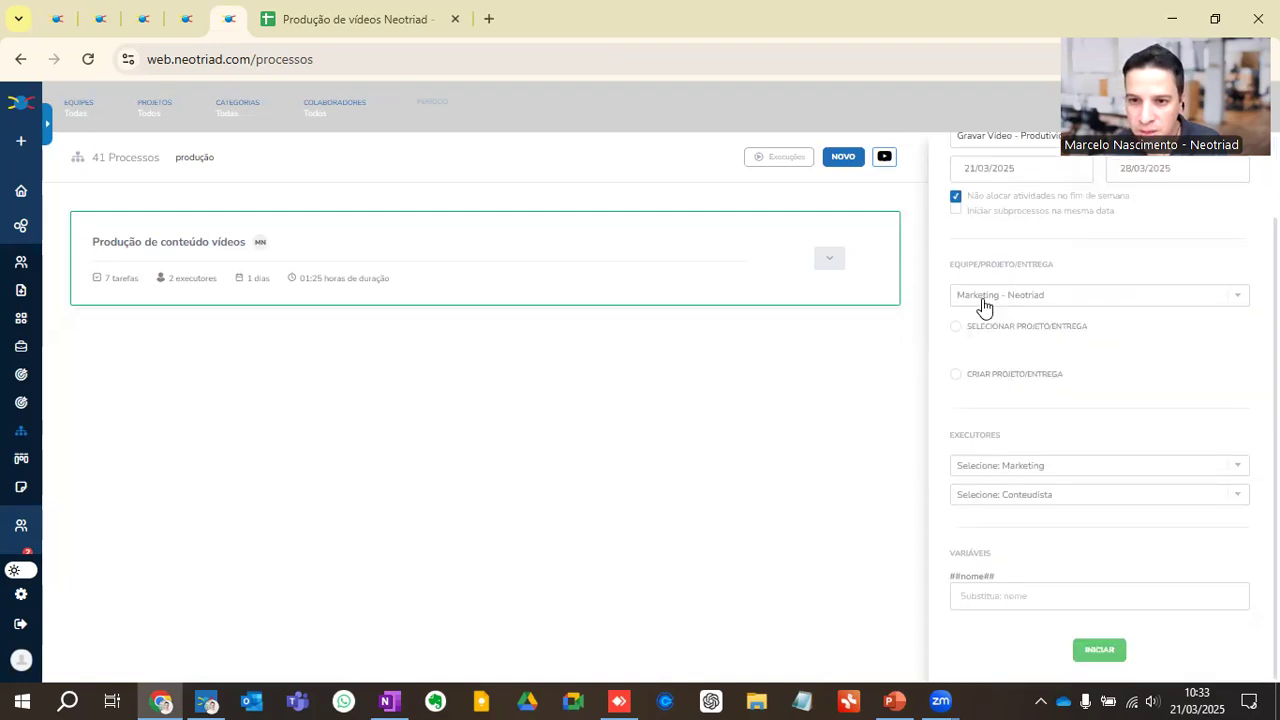
pyautogui.click(958, 378)
pyautogui.scroll(2, 1007, 317)
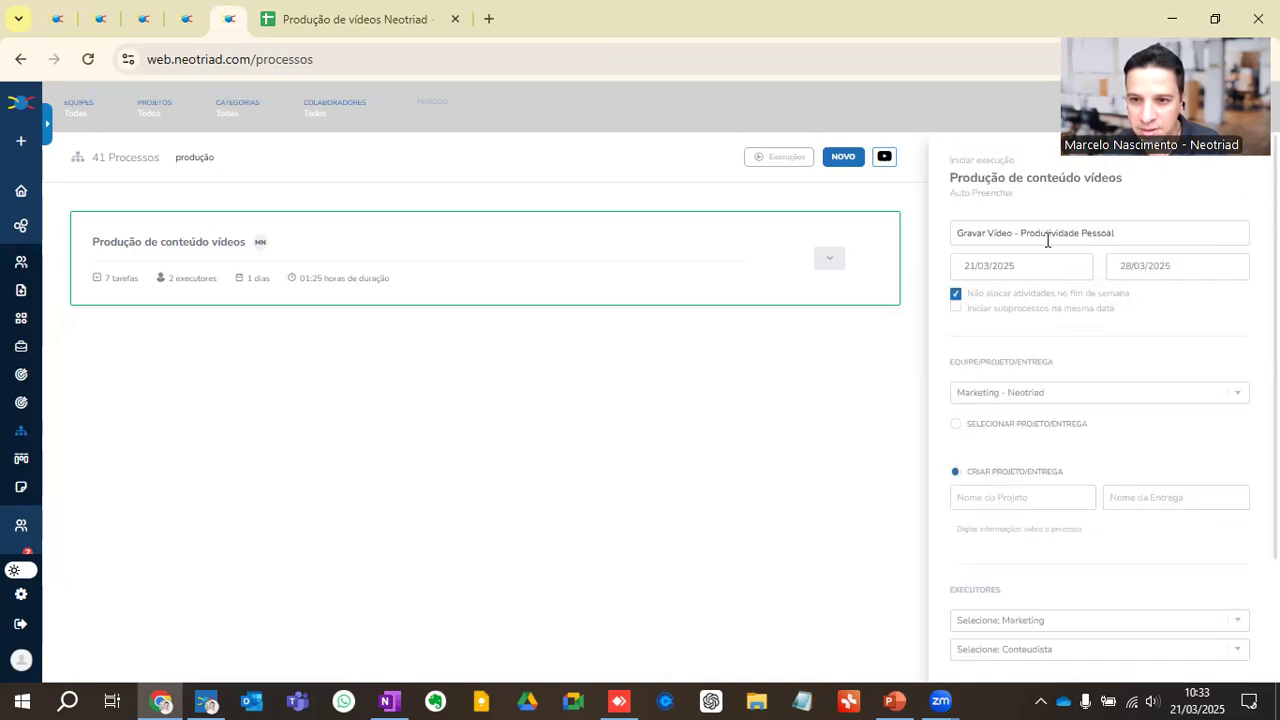
pyautogui.scroll(-2, 1000, 480)
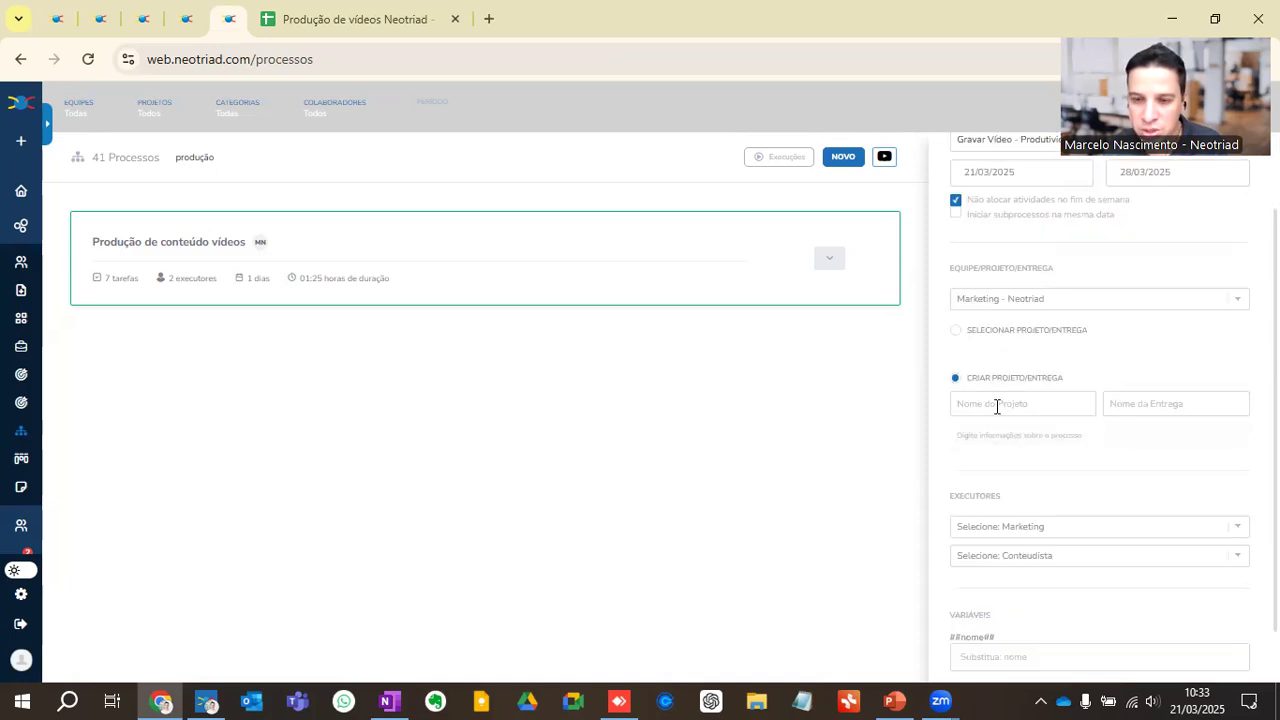
# Step: Choose to link an existing project/delivery to the execution and look through the entries found for "produ"
pyautogui.click(958, 333)
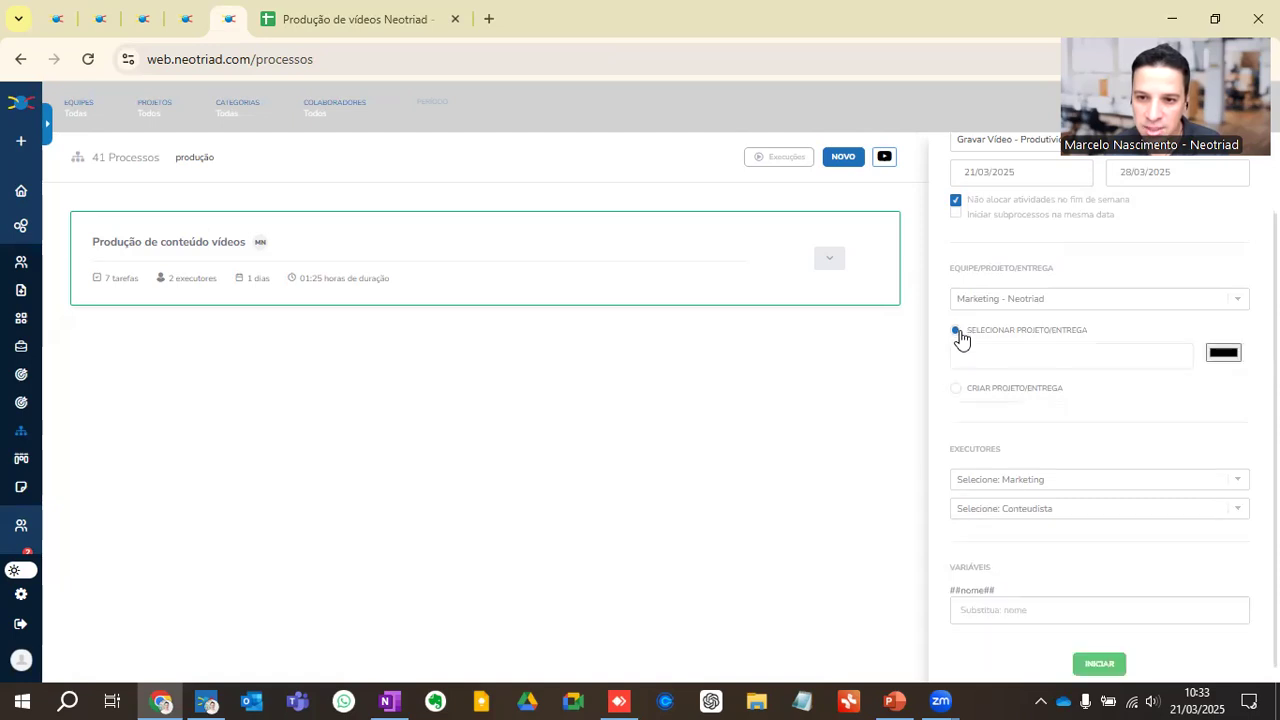
pyautogui.click(987, 357)
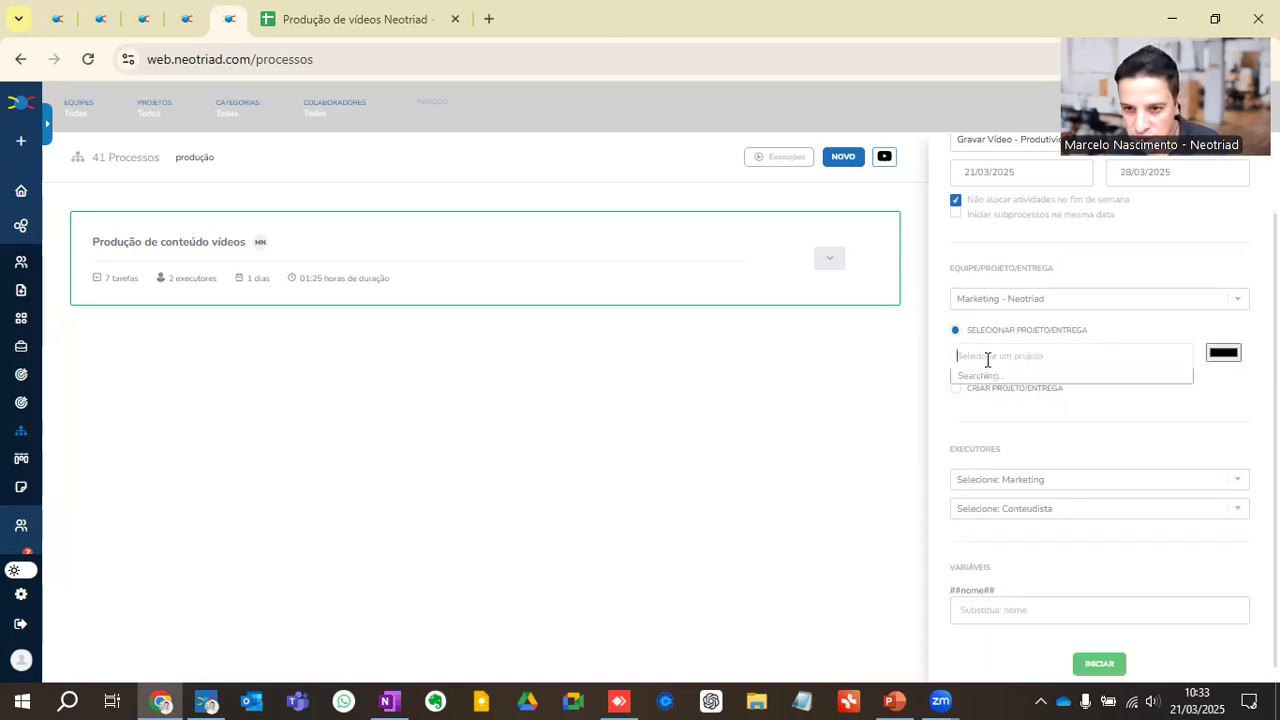
pyautogui.write('produ')
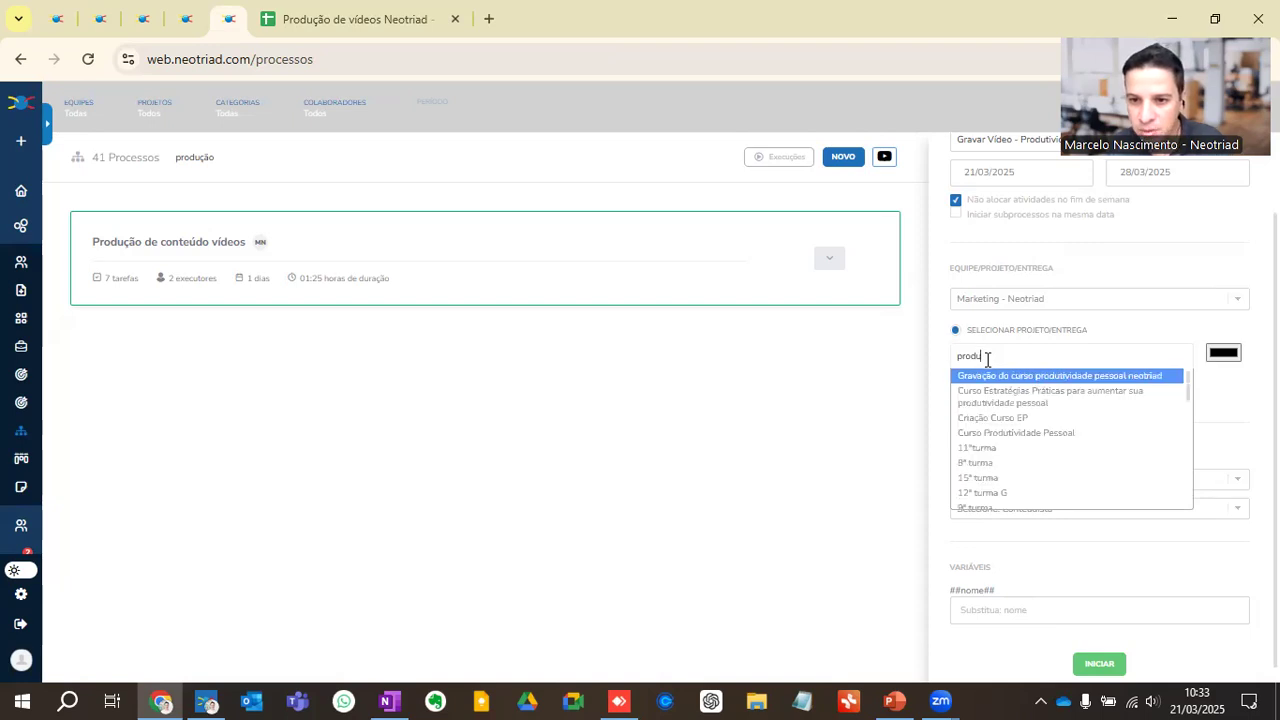
pyautogui.scroll(-5, 997, 408)
pyautogui.scroll(-3, 997, 414)
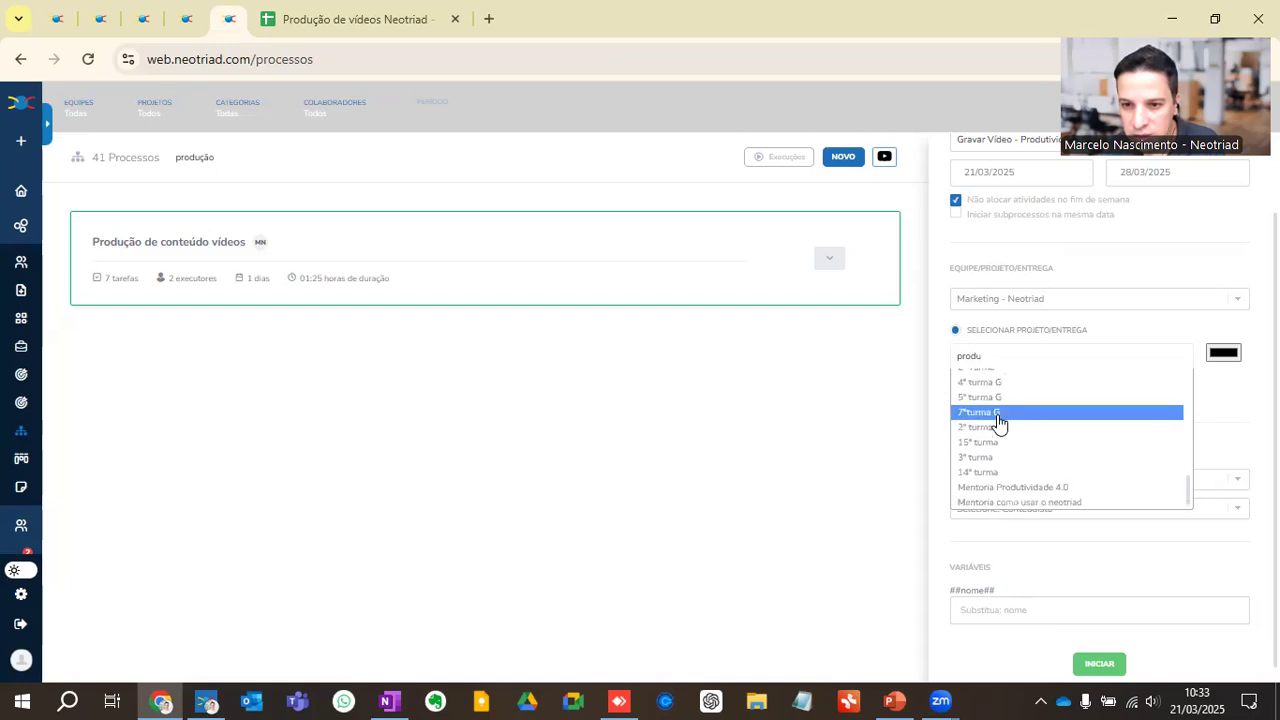
pyautogui.scroll(7, 1000, 440)
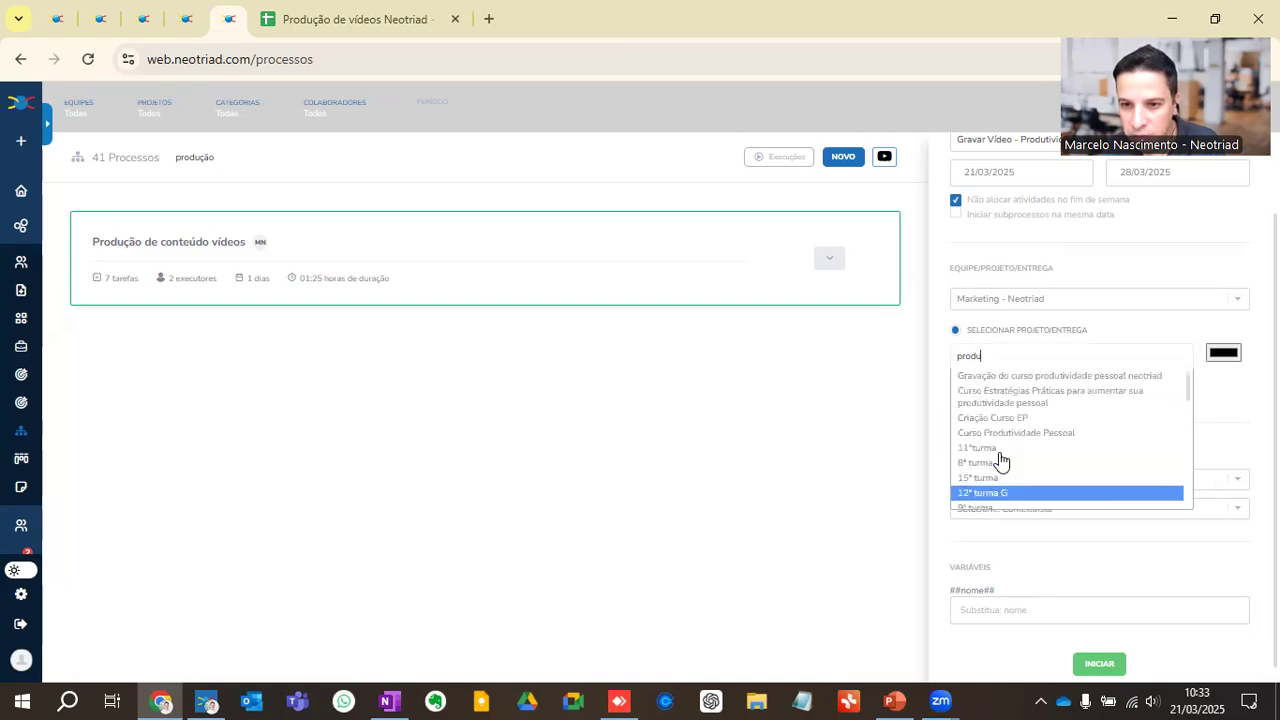
# Step: Replace the project search with "conte" and link the execution to the "Youtube" delivery of "Conteúdos 2025"
pyautogui.click(958, 351)
pyautogui.write('go')
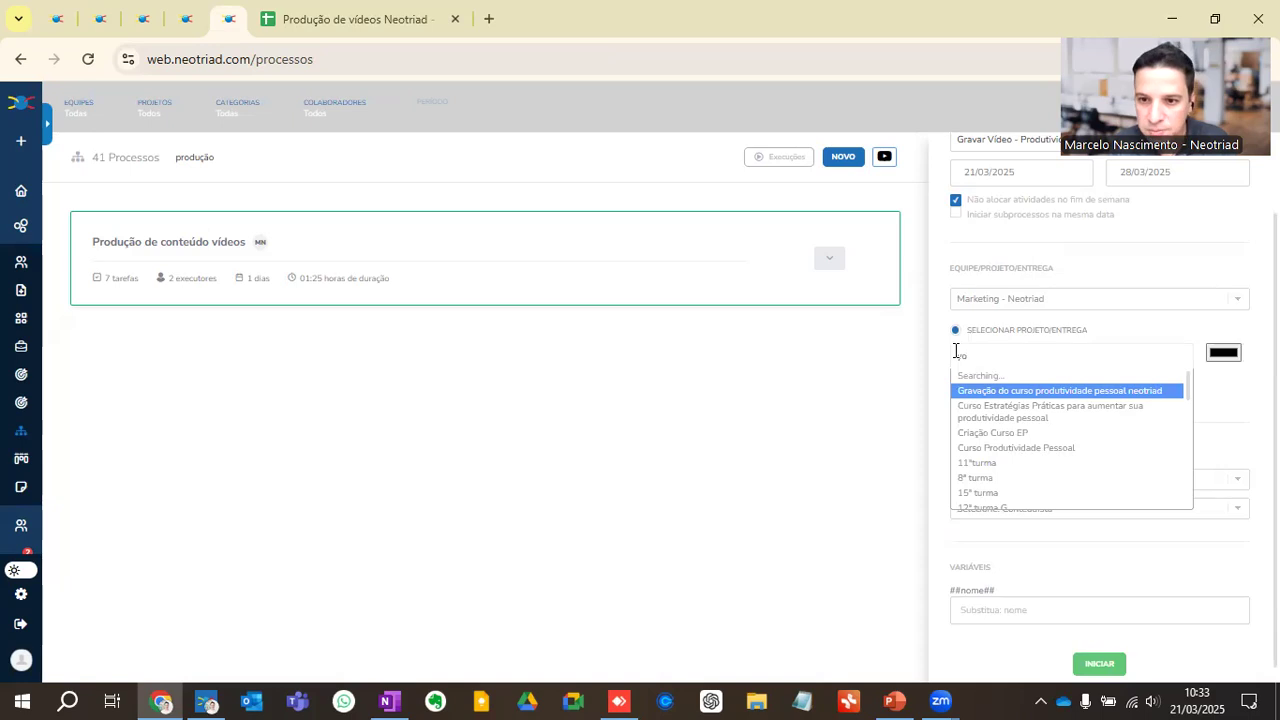
pyautogui.press('BackSpace')
pyautogui.press('BackSpace')
pyautogui.press('BackSpace')
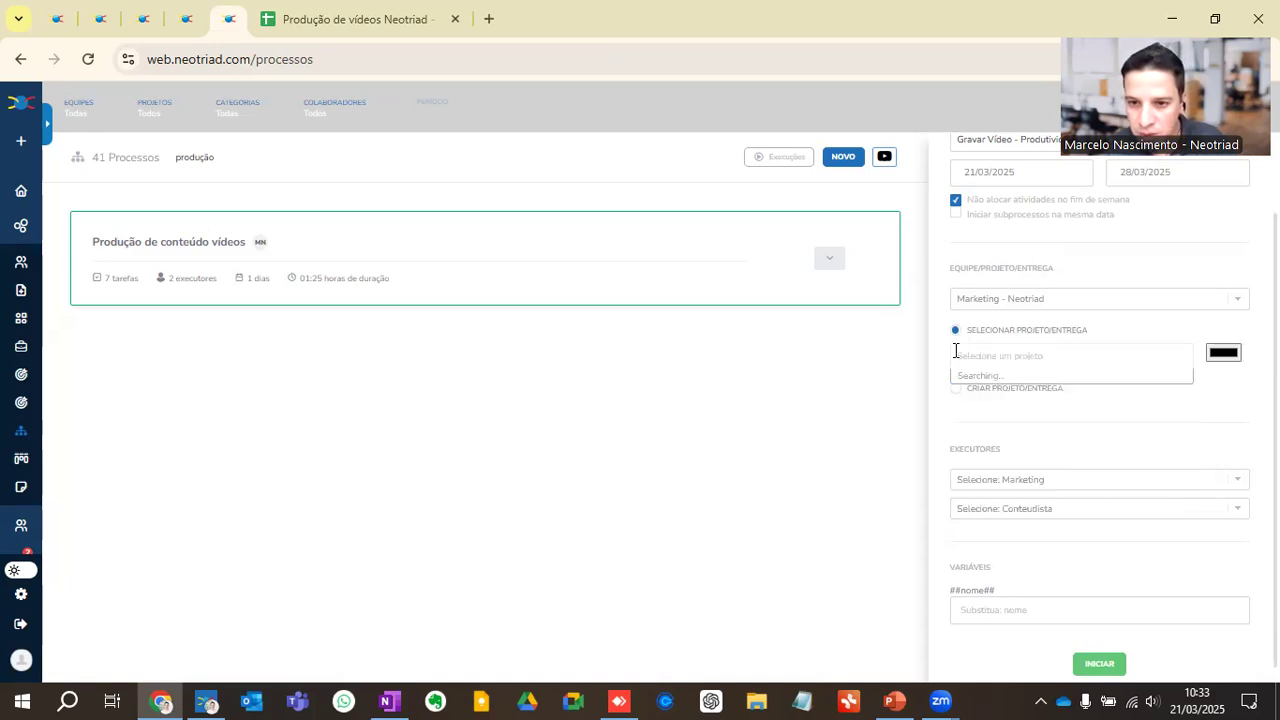
pyautogui.write('conte')
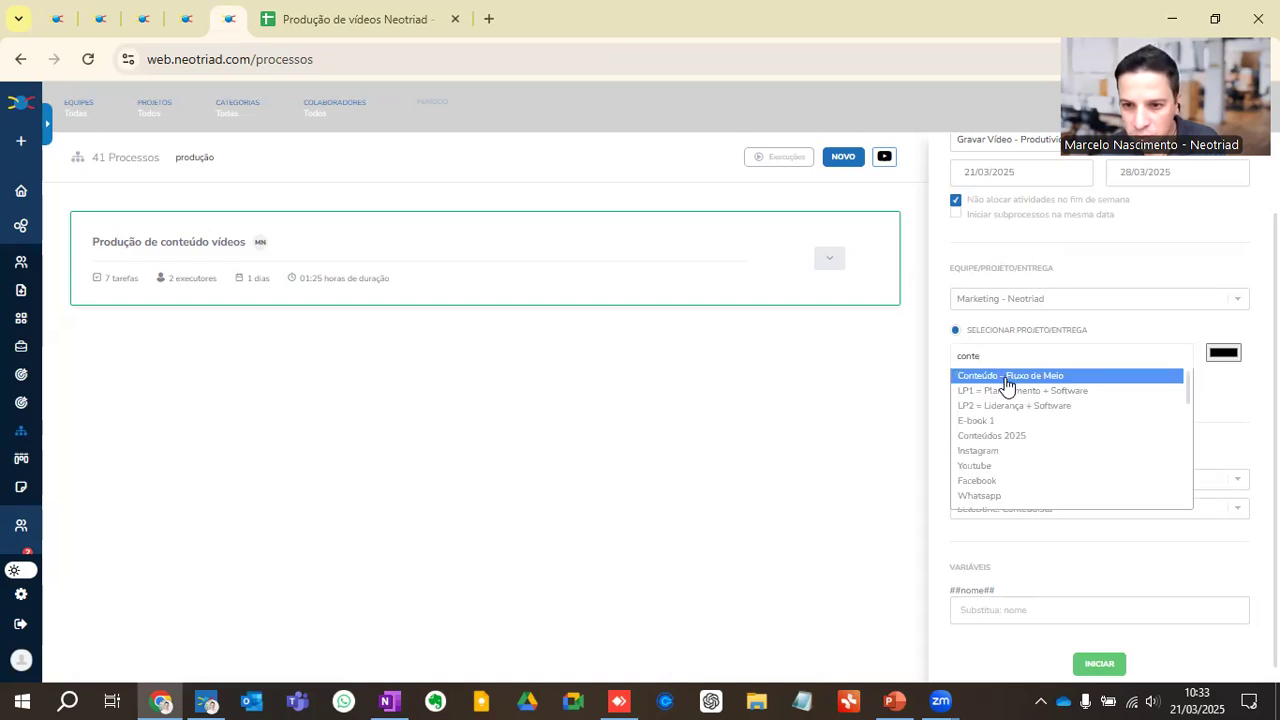
pyautogui.click(995, 467)
# Step: Assign LiveNeotriad as executor for both the Marketing and the Conteudista roles
pyautogui.scroll(-1, 1040, 420)
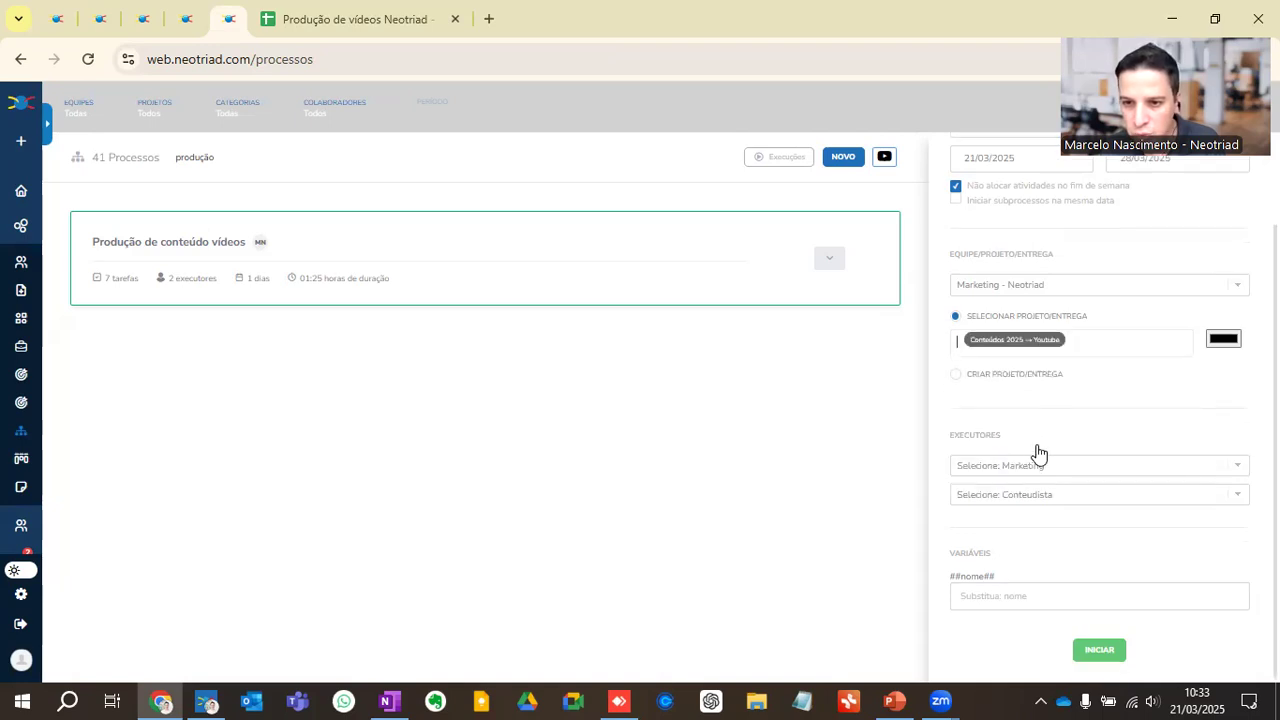
pyautogui.click(1023, 467)
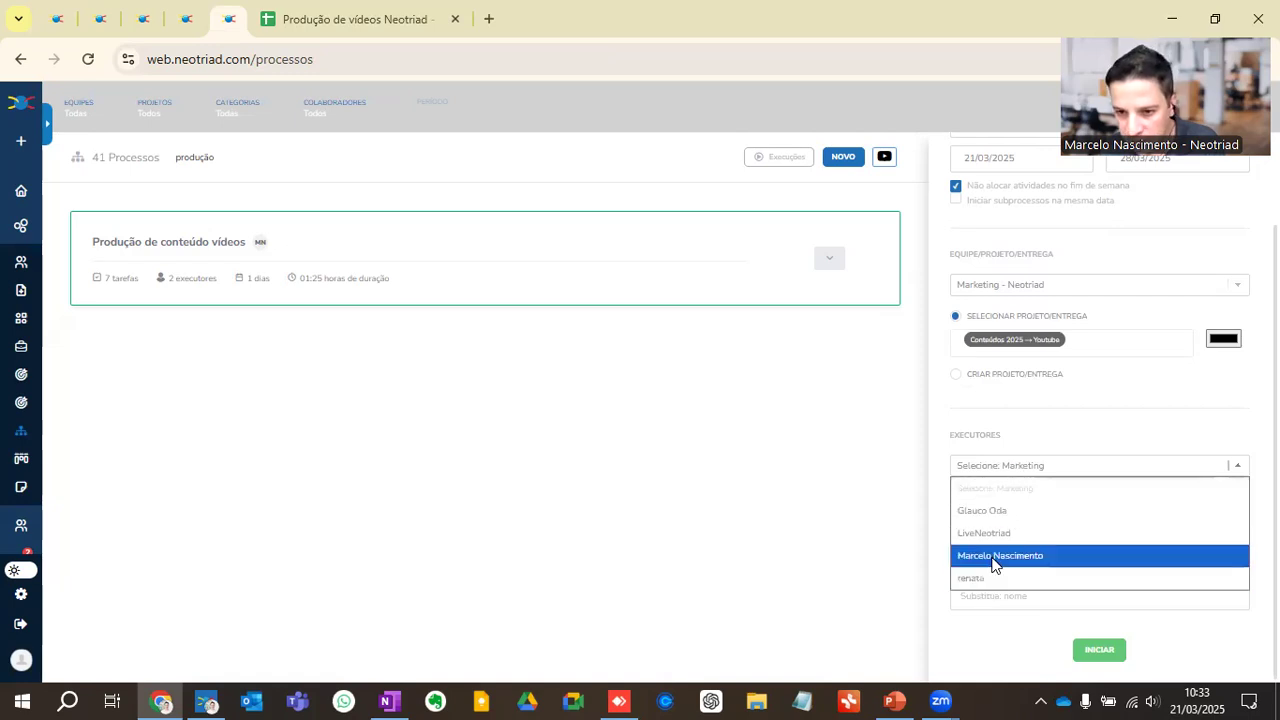
pyautogui.click(995, 534)
pyautogui.click(1007, 500)
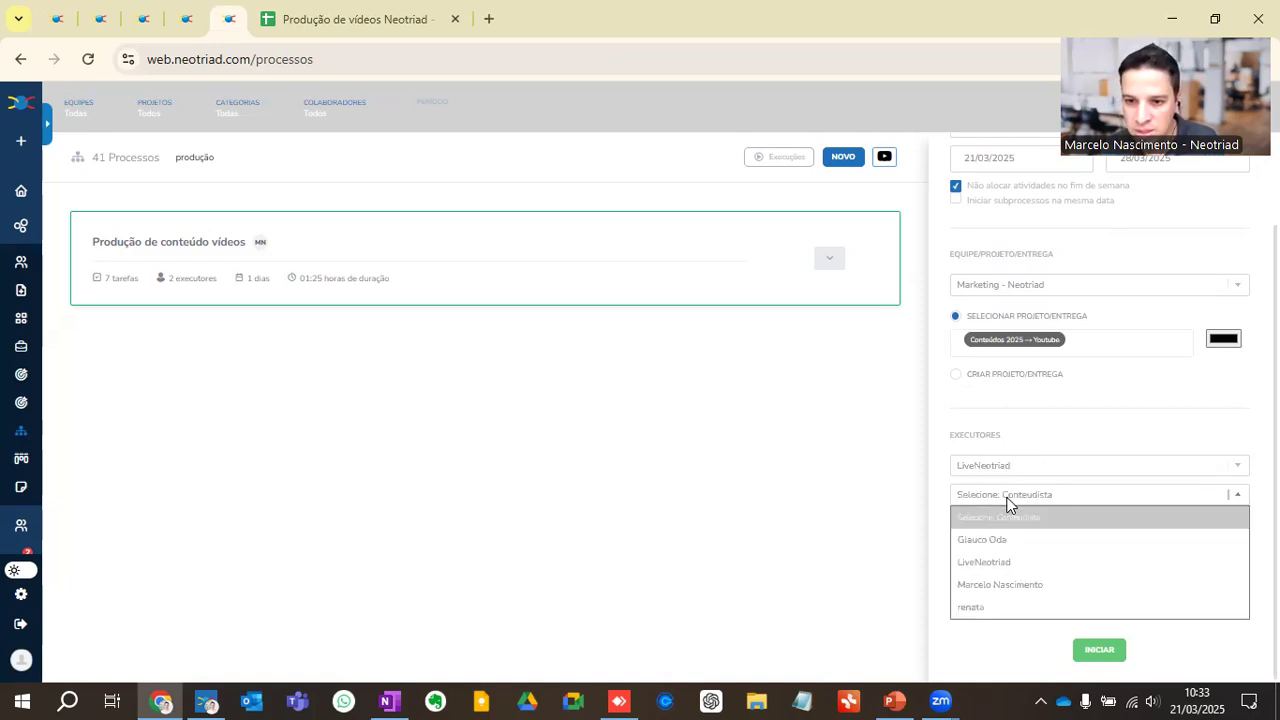
pyautogui.click(1007, 563)
# Step: Copy "Produtividade Pessoal" from the execution's name into the ##nome## variable
pyautogui.scroll(1, 1066, 268)
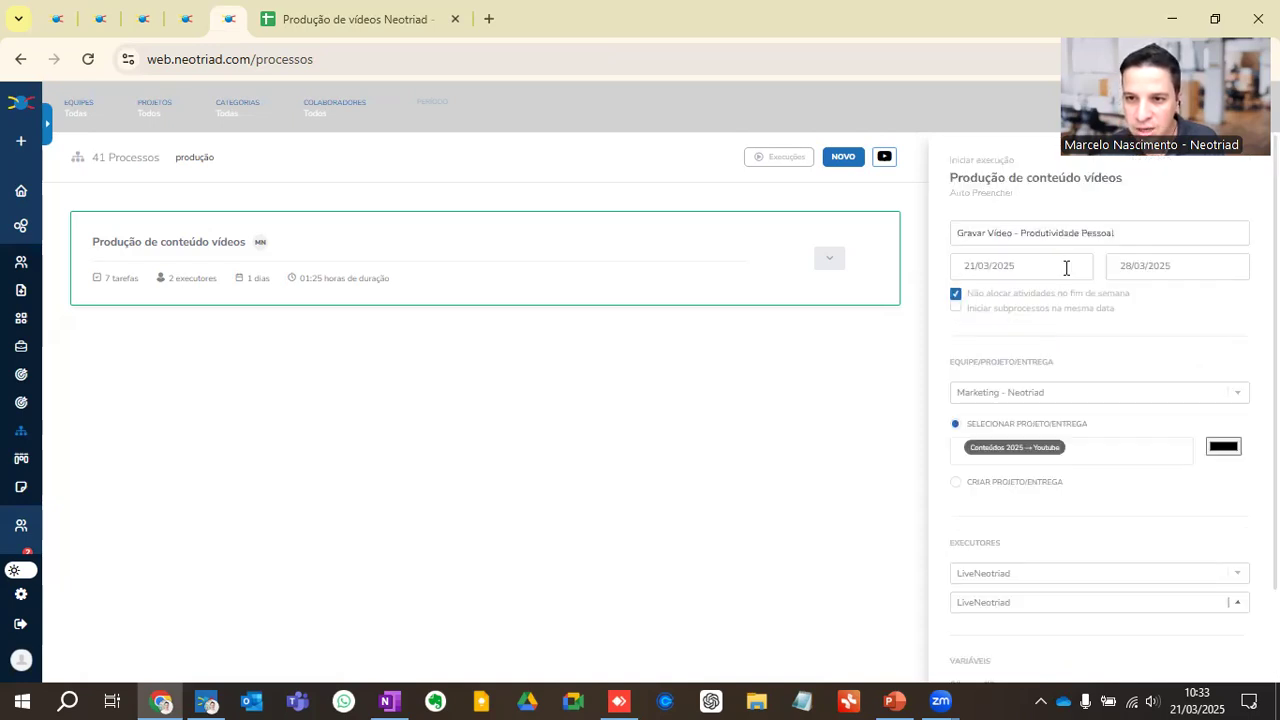
pyautogui.moveTo(1022, 234); pyautogui.dragTo(1158, 232)
pyautogui.hotkey('ctrl', 'c')
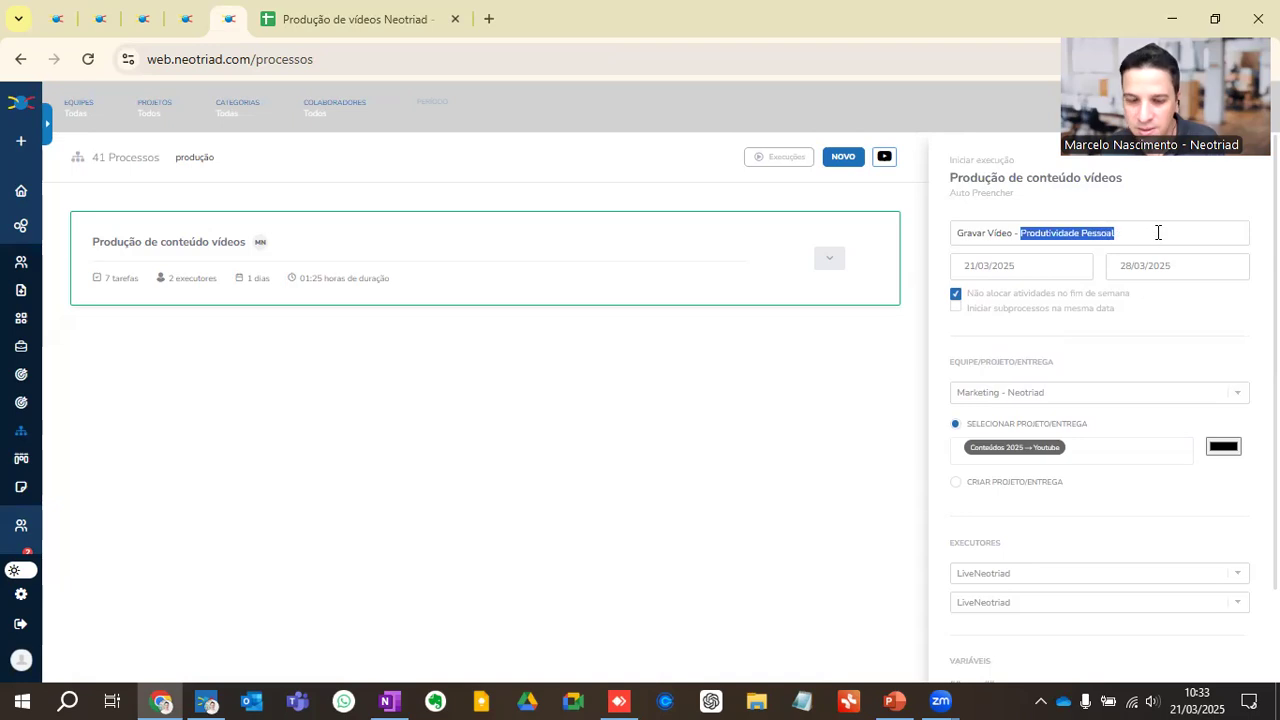
pyautogui.scroll(-1, 998, 543)
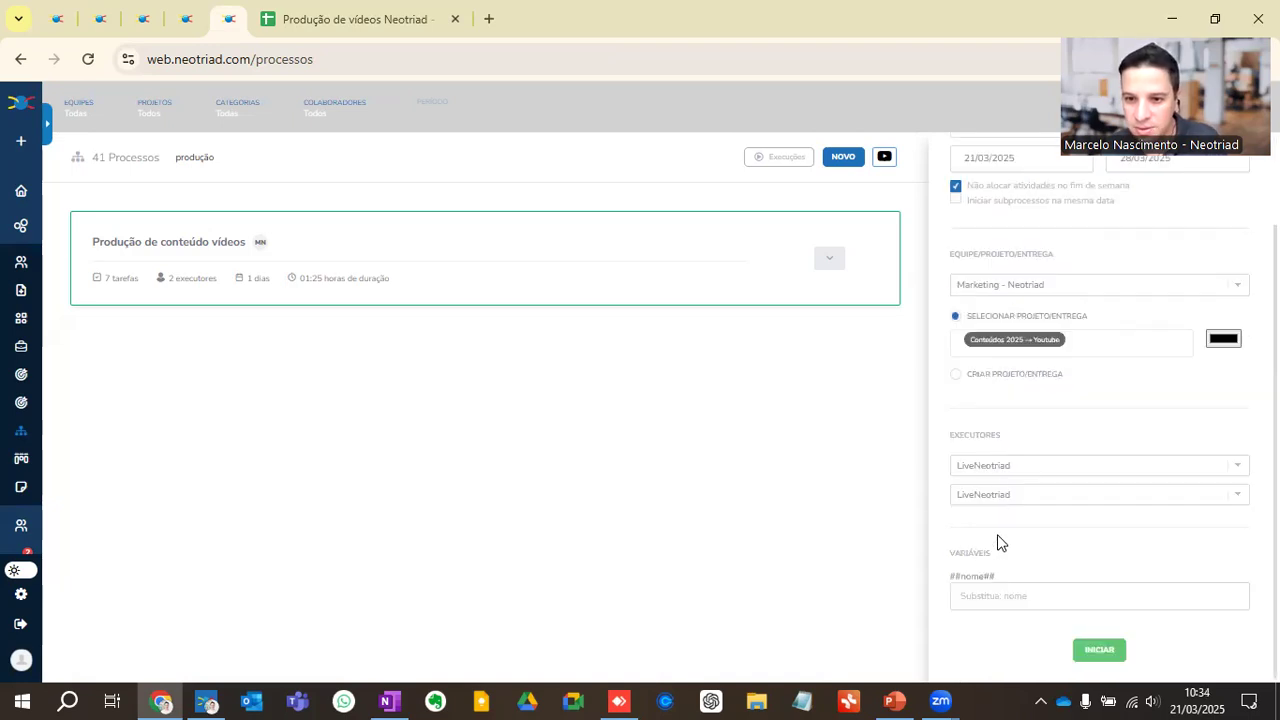
pyautogui.click(994, 597)
pyautogui.hotkey('ctrl', 'v')
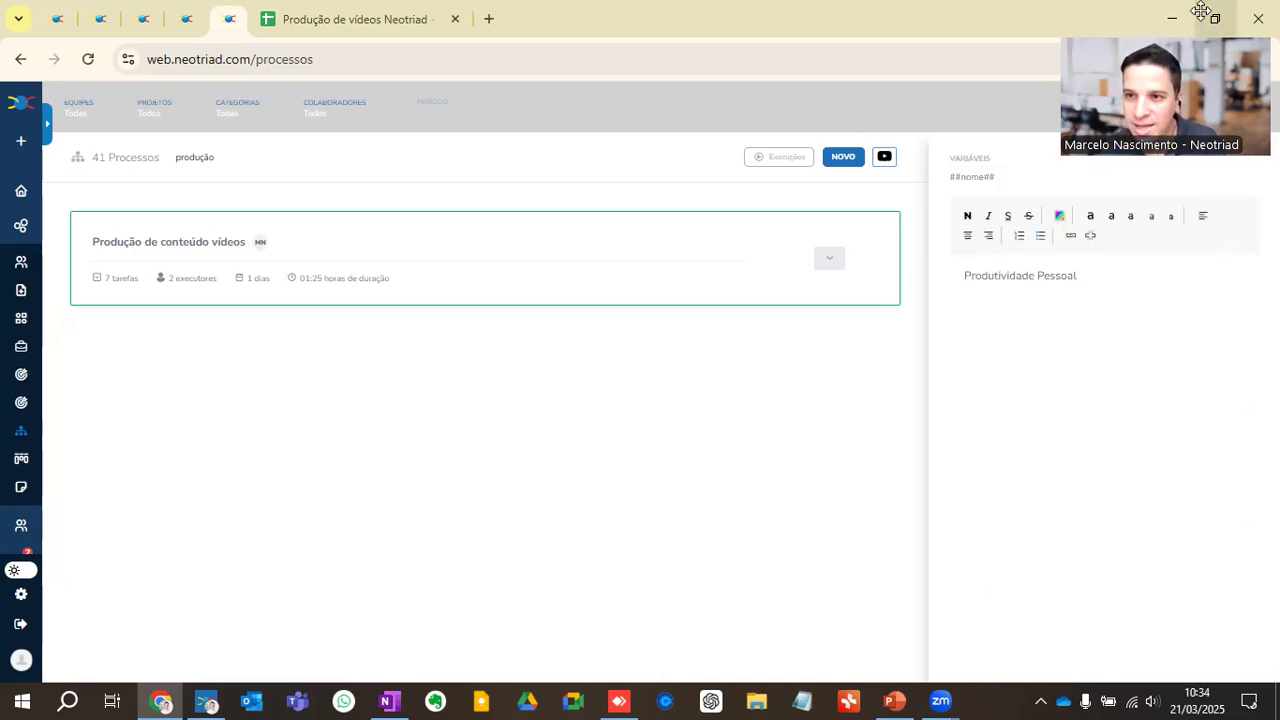
# Step: Start the execution of "Produção de conteúdo vídeos" with the completed details
pyautogui.moveTo(1201, 11); pyautogui.dragTo(1115, 13)
pyautogui.click(1252, 154)
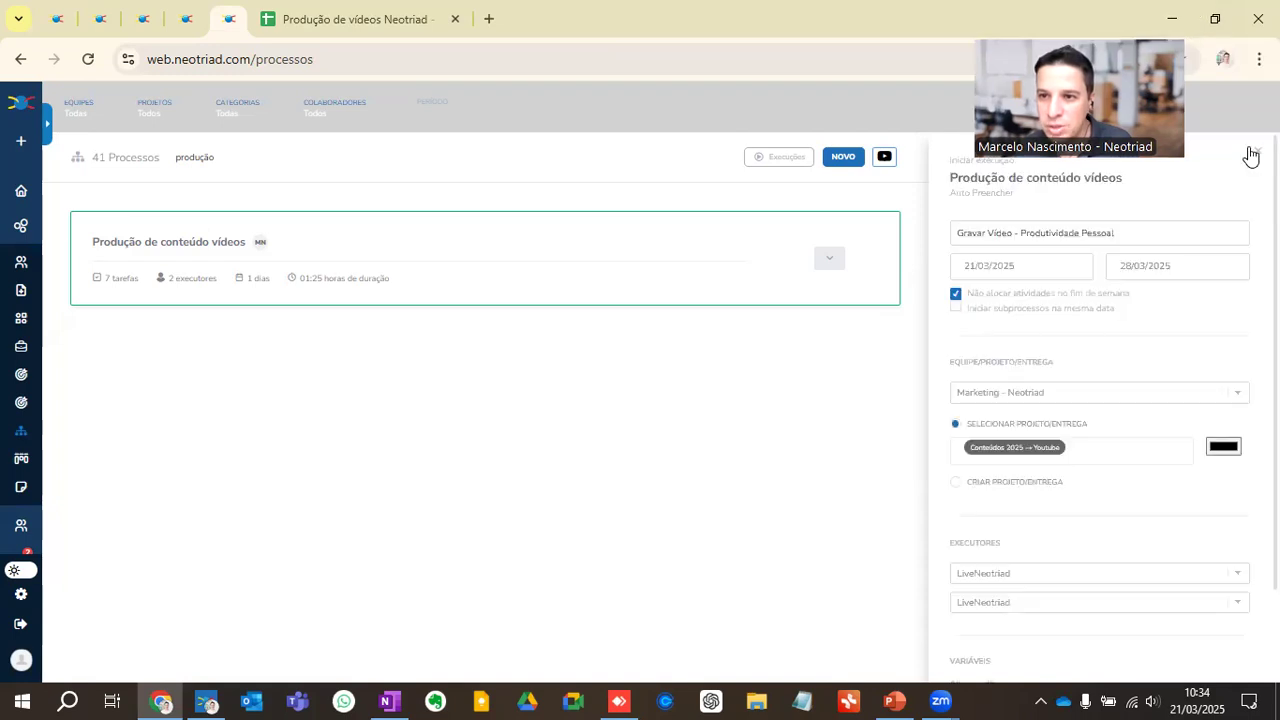
pyautogui.scroll(-2, 1100, 640)
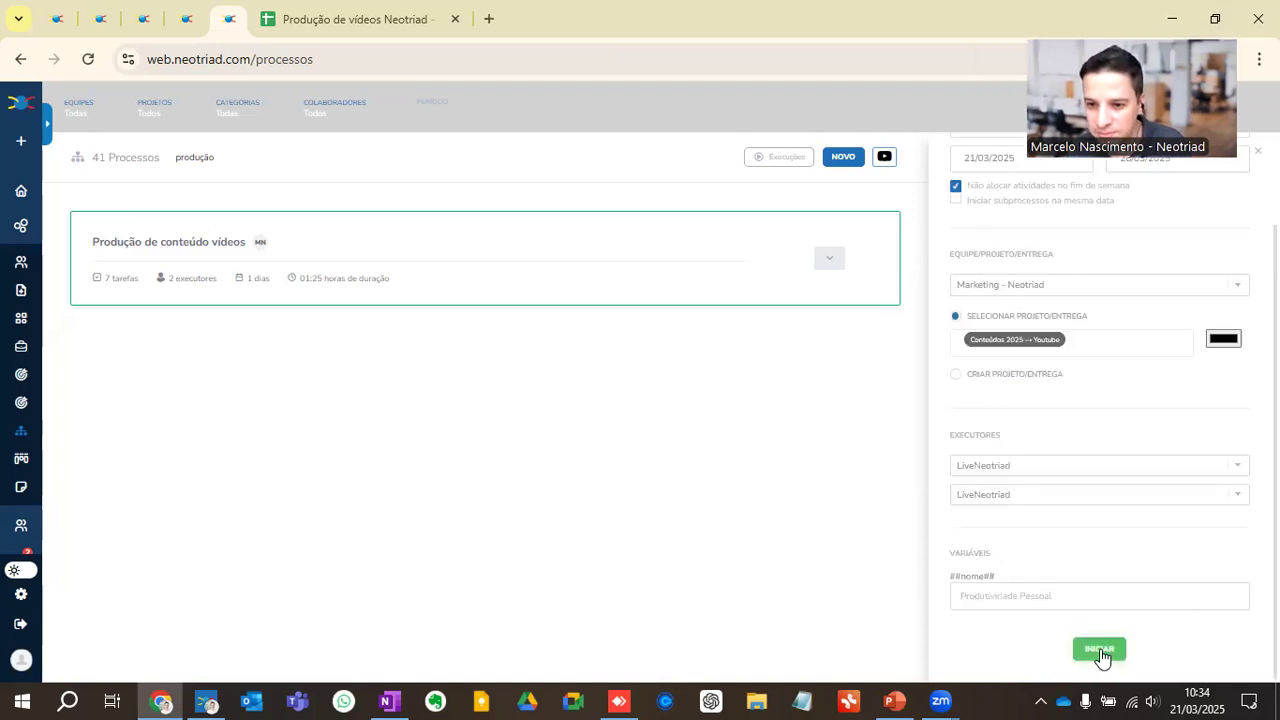
pyautogui.click(1100, 651)
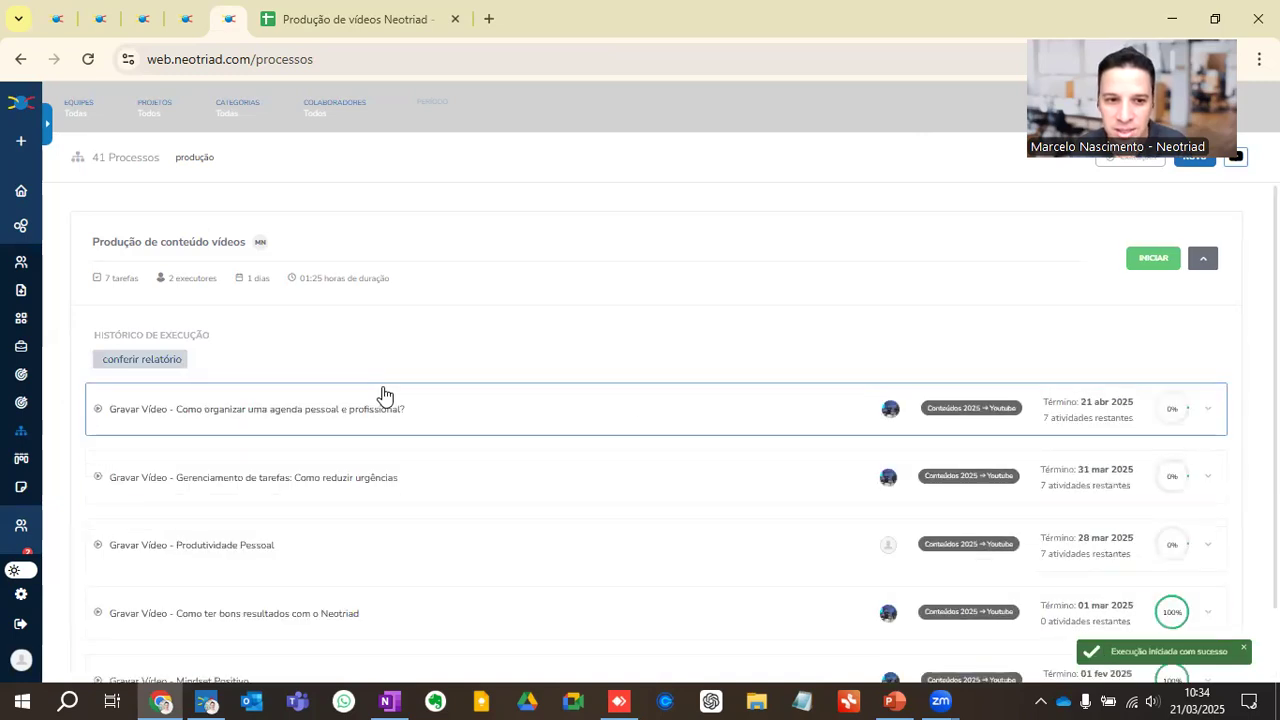
# Step: Expand "Gravar Vídeo - Produtividade Pessoal" in the execution history and review its activities
pyautogui.scroll(-2, 318, 420)
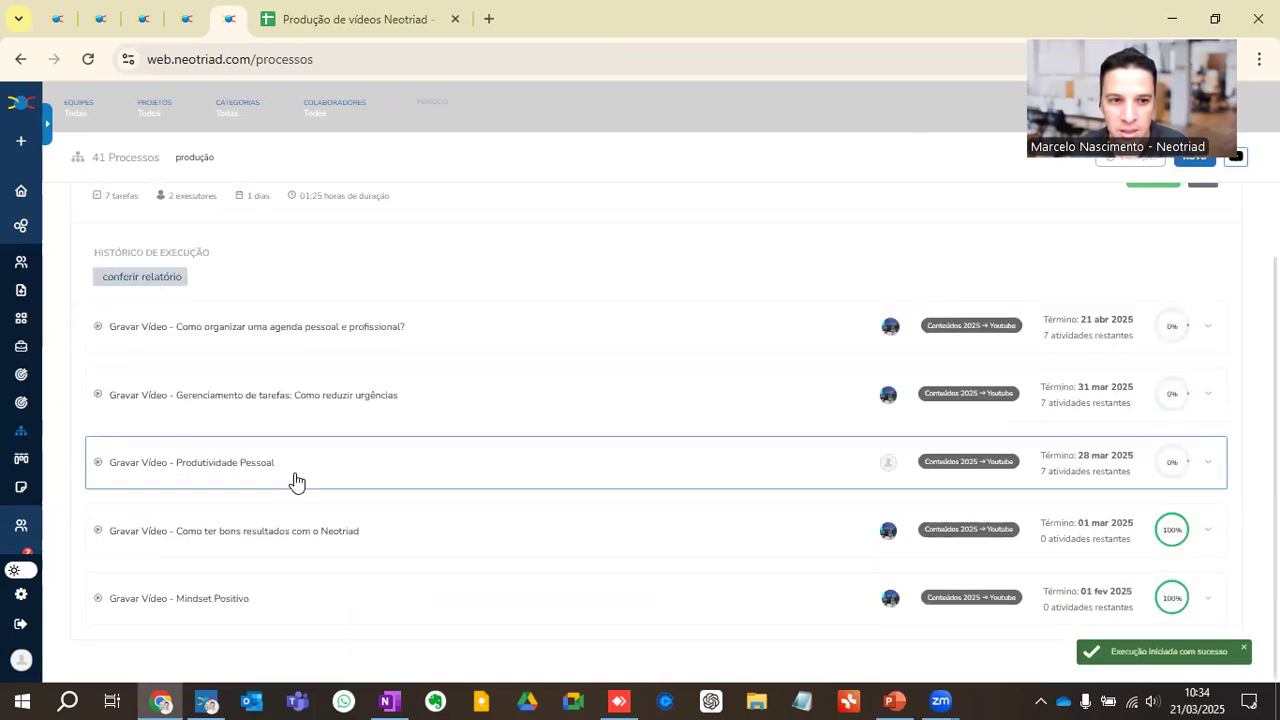
pyautogui.click(243, 470)
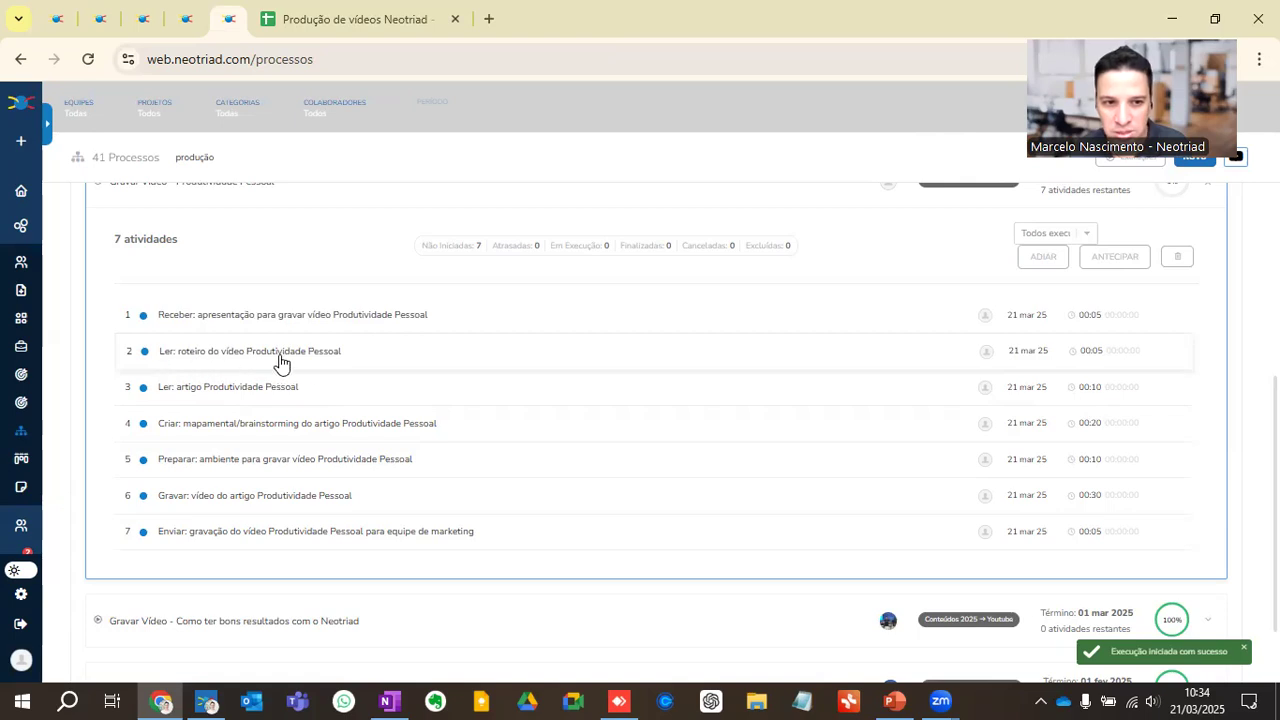
pyautogui.scroll(2, 270, 366)
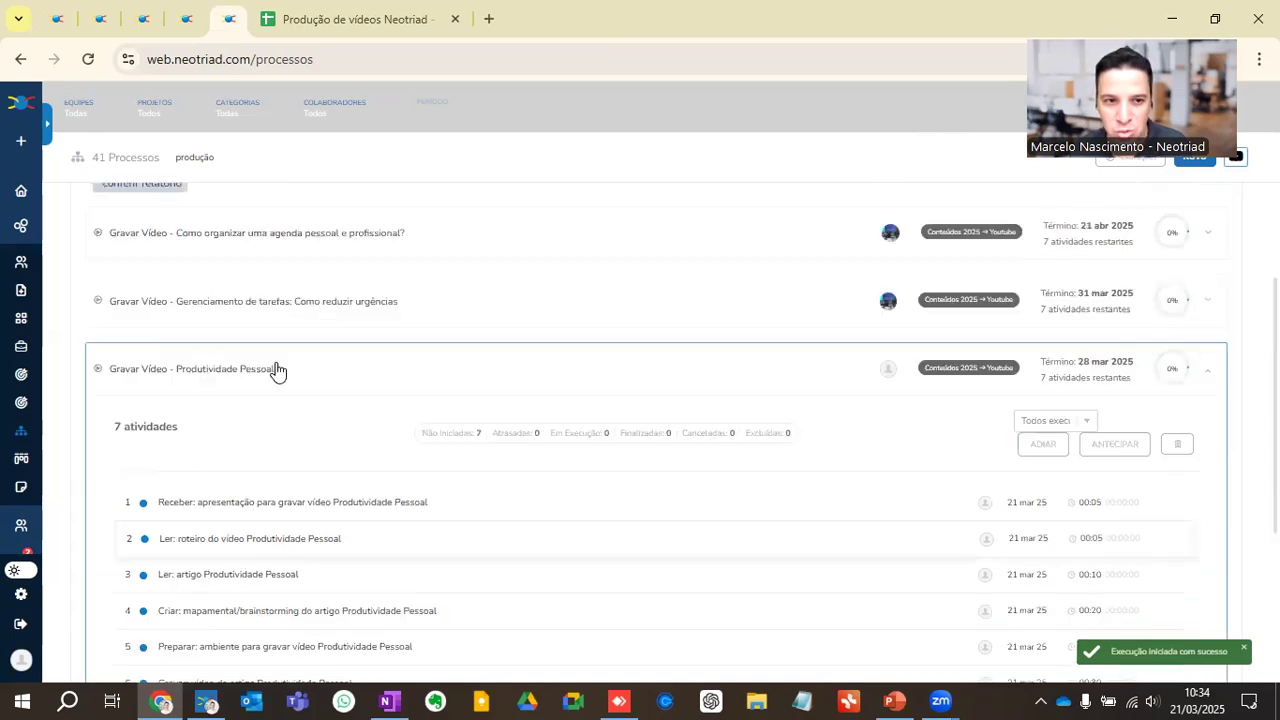
# Step: Open the process "Produção de conteúdo vídeos" for editing, view its variable in the process information, and close that information
pyautogui.scroll(1, 265, 395)
pyautogui.scroll(1, 226, 289)
pyautogui.click(197, 252)
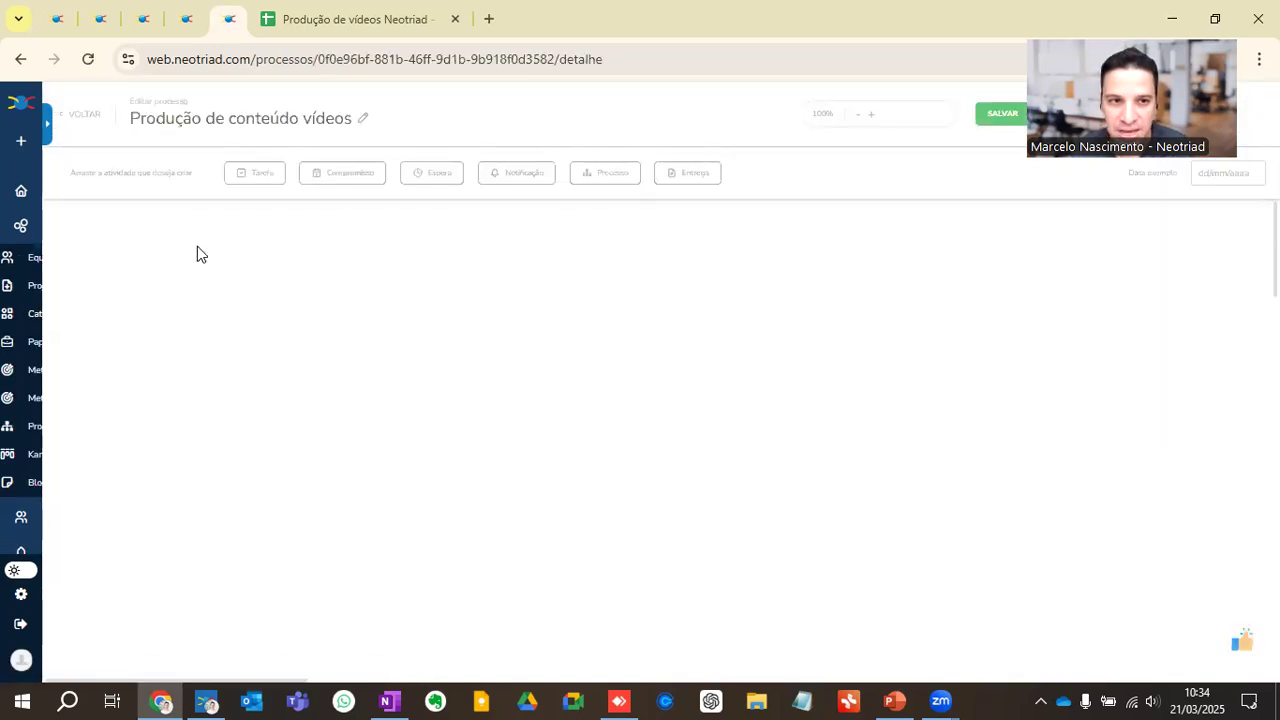
pyautogui.click(180, 126)
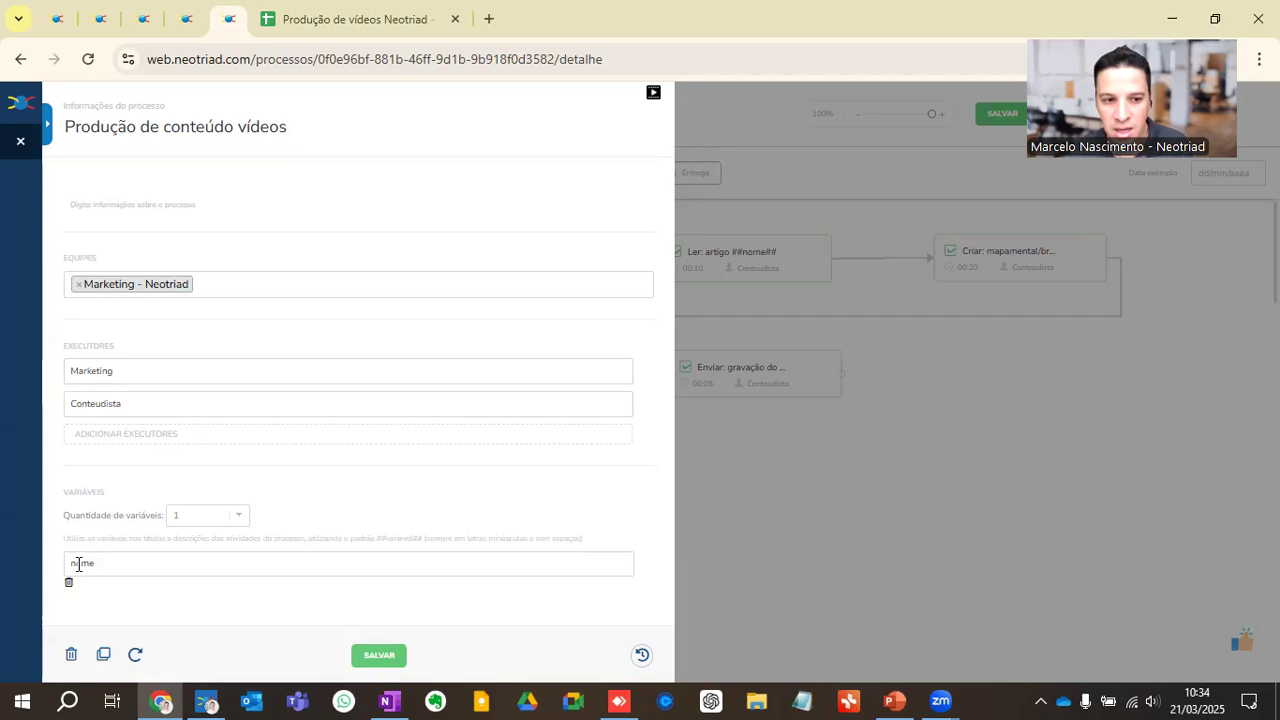
pyautogui.click(20, 141)
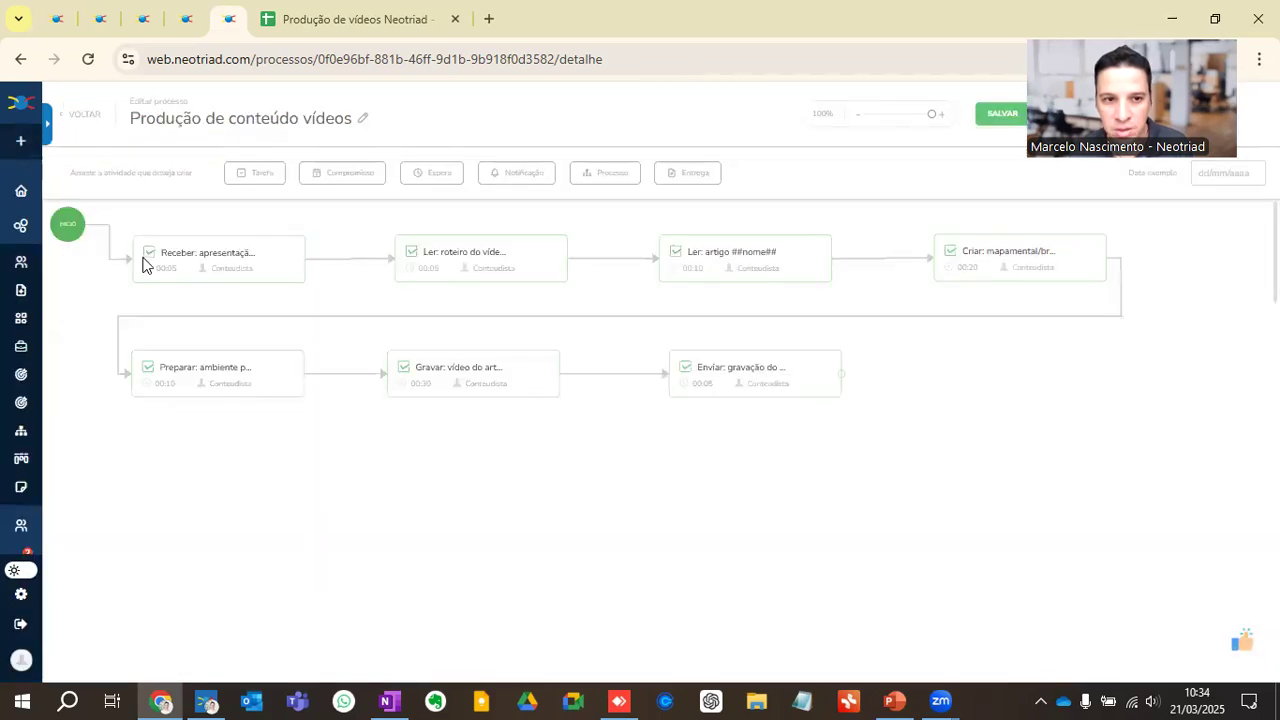
# Step: Examine how ##nome## is used in the names of the first two tasks, closing both without changes
pyautogui.click(193, 264)
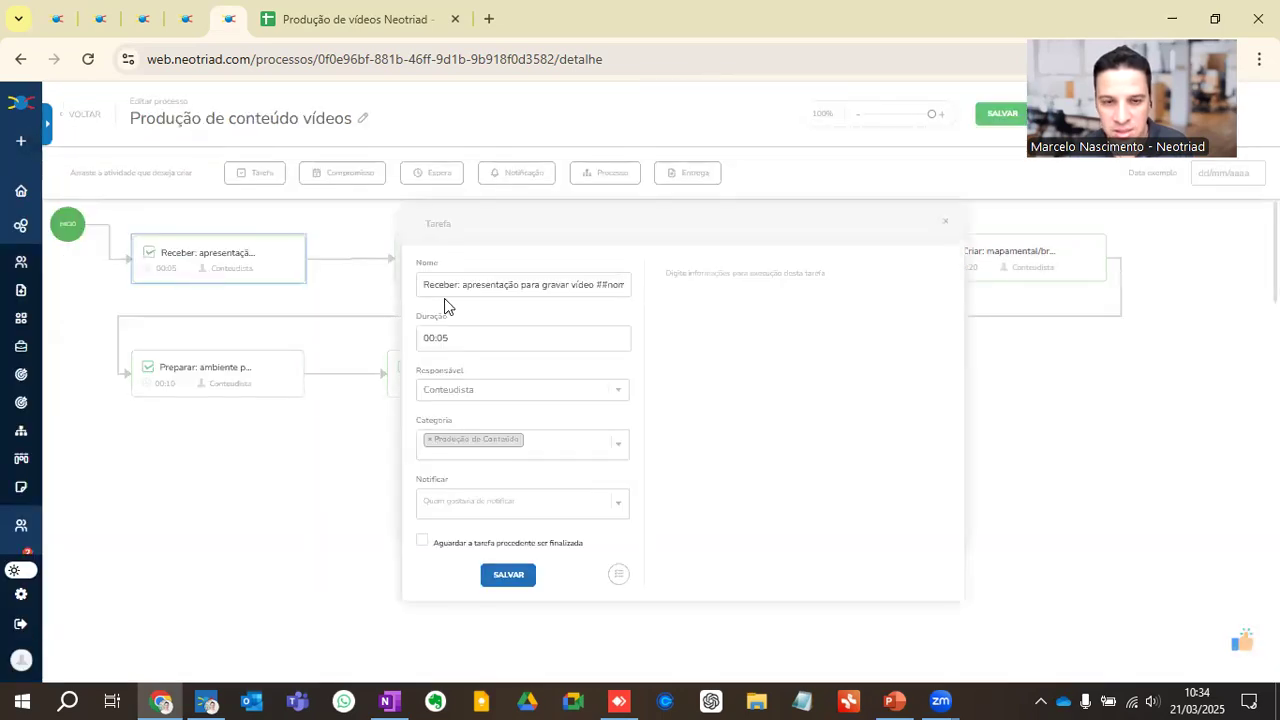
pyautogui.moveTo(596, 284); pyautogui.dragTo(686, 291)
pyautogui.click(594, 288)
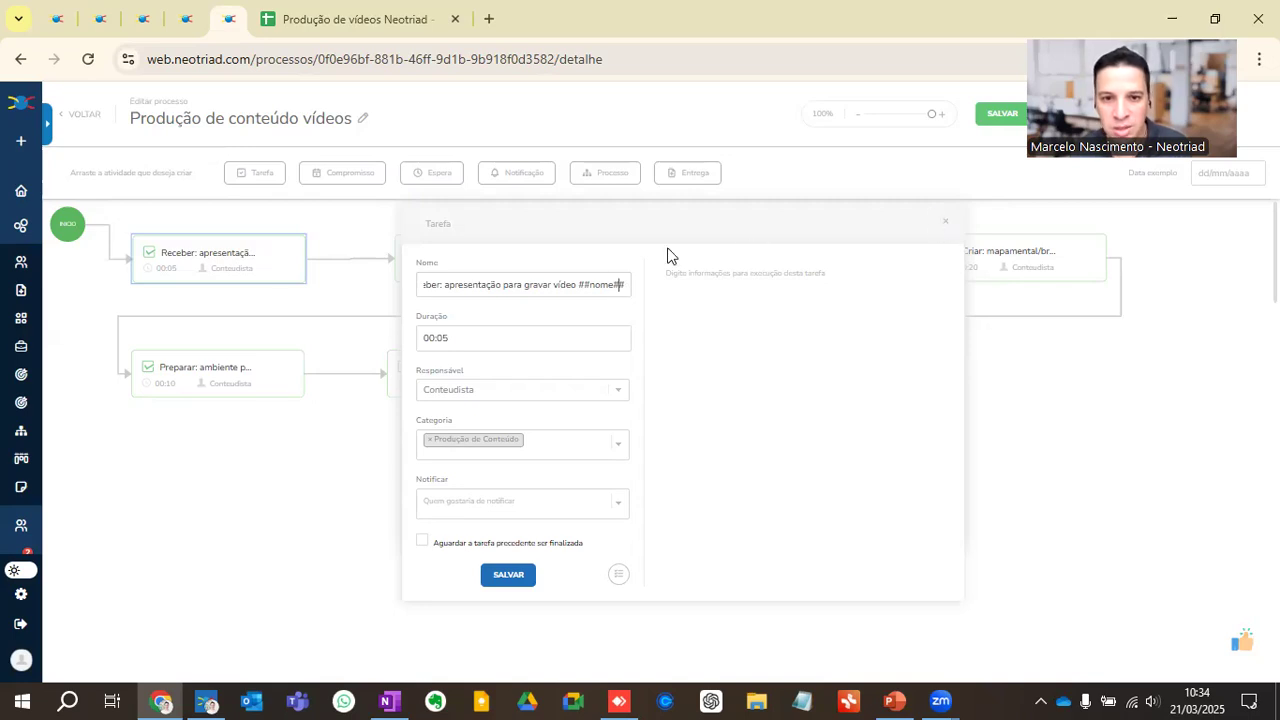
pyautogui.click(946, 222)
pyautogui.click(493, 266)
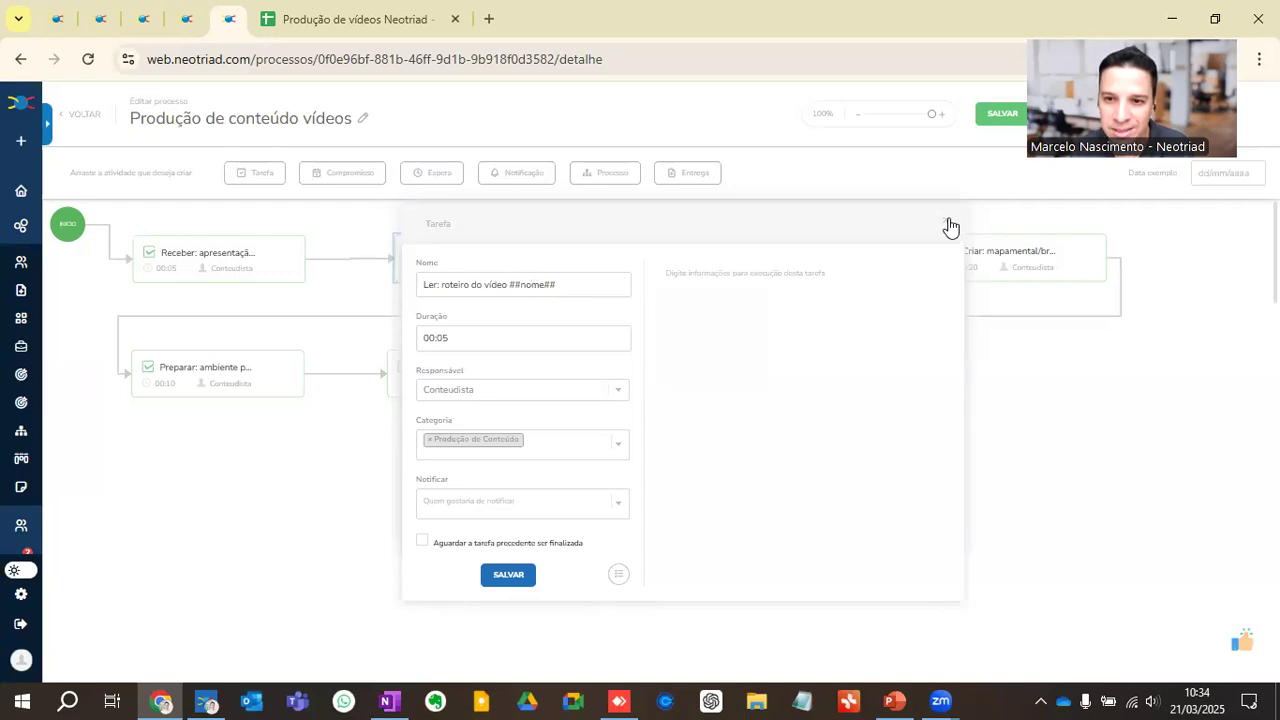
pyautogui.click(946, 222)
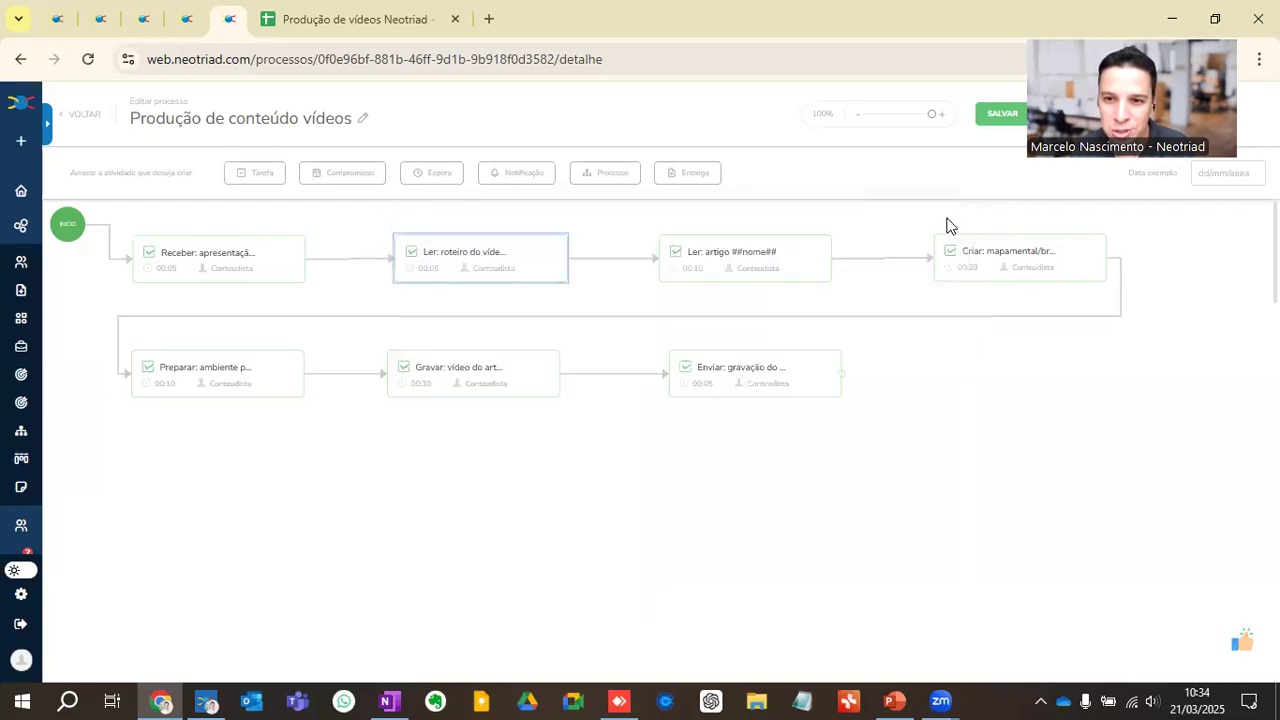
# Step: Go to the project management page and expand the project "Conteúdos 2025"
pyautogui.click(46, 133)
pyautogui.click(70, 292)
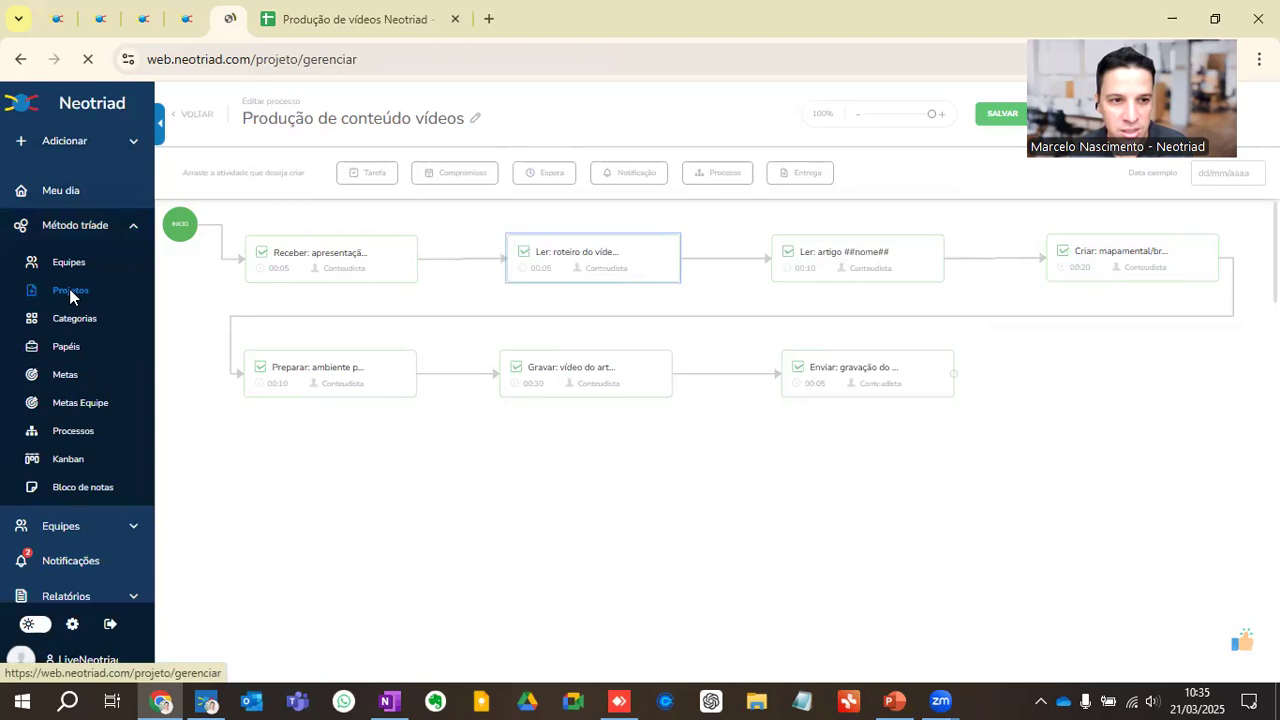
pyautogui.click(157, 132)
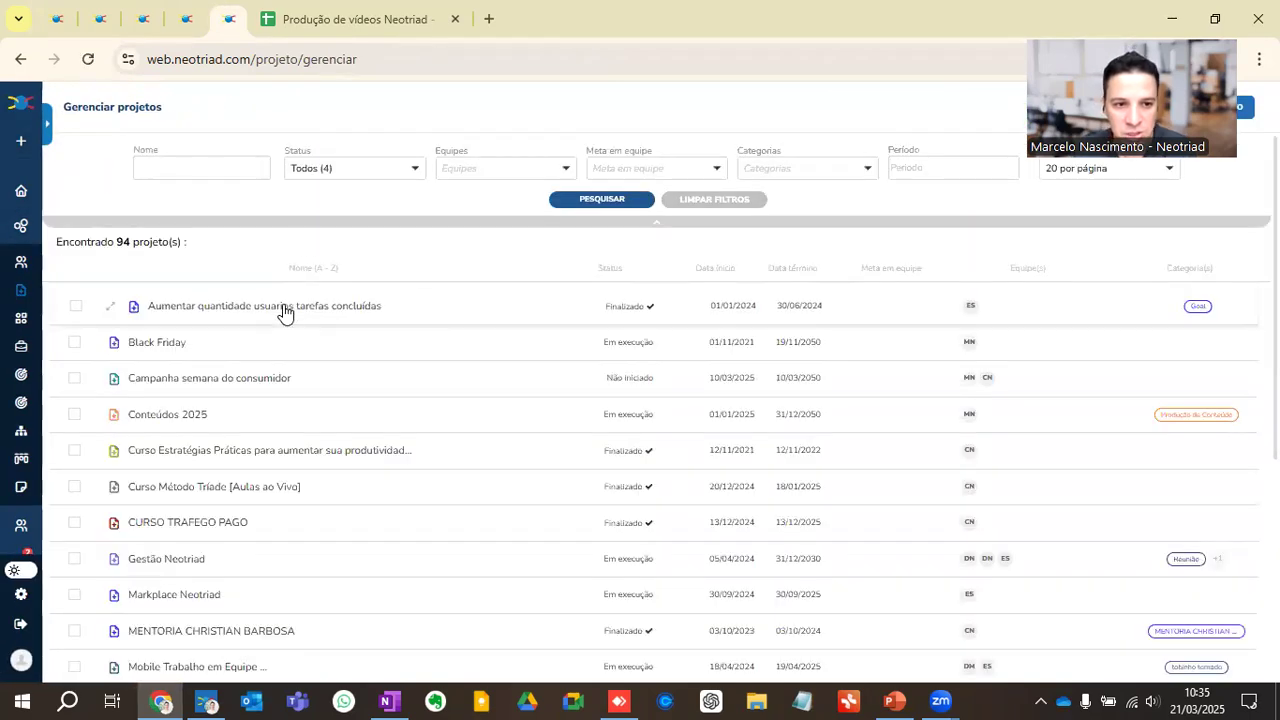
pyautogui.click(205, 422)
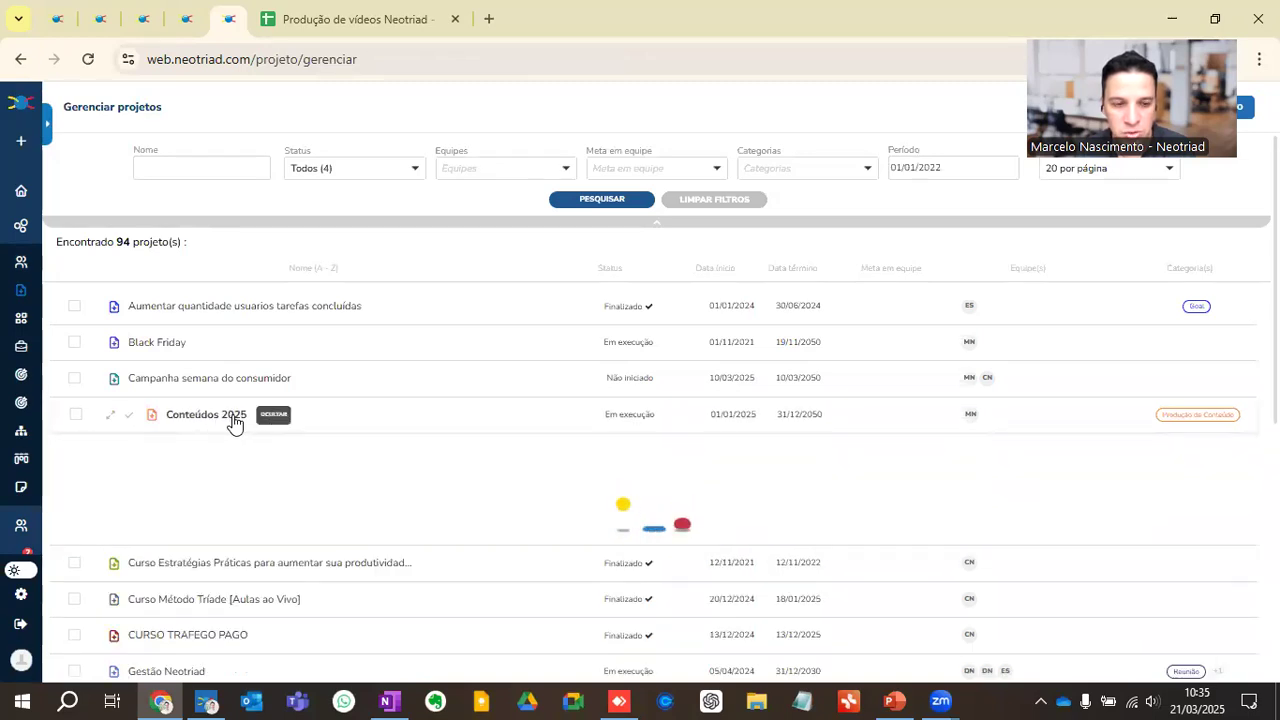
# Step: Open the full view of the project "Conteúdos 2025" and look through its deliverables from Blog - Gestão de Equipes to Youtube
pyautogui.click(109, 419)
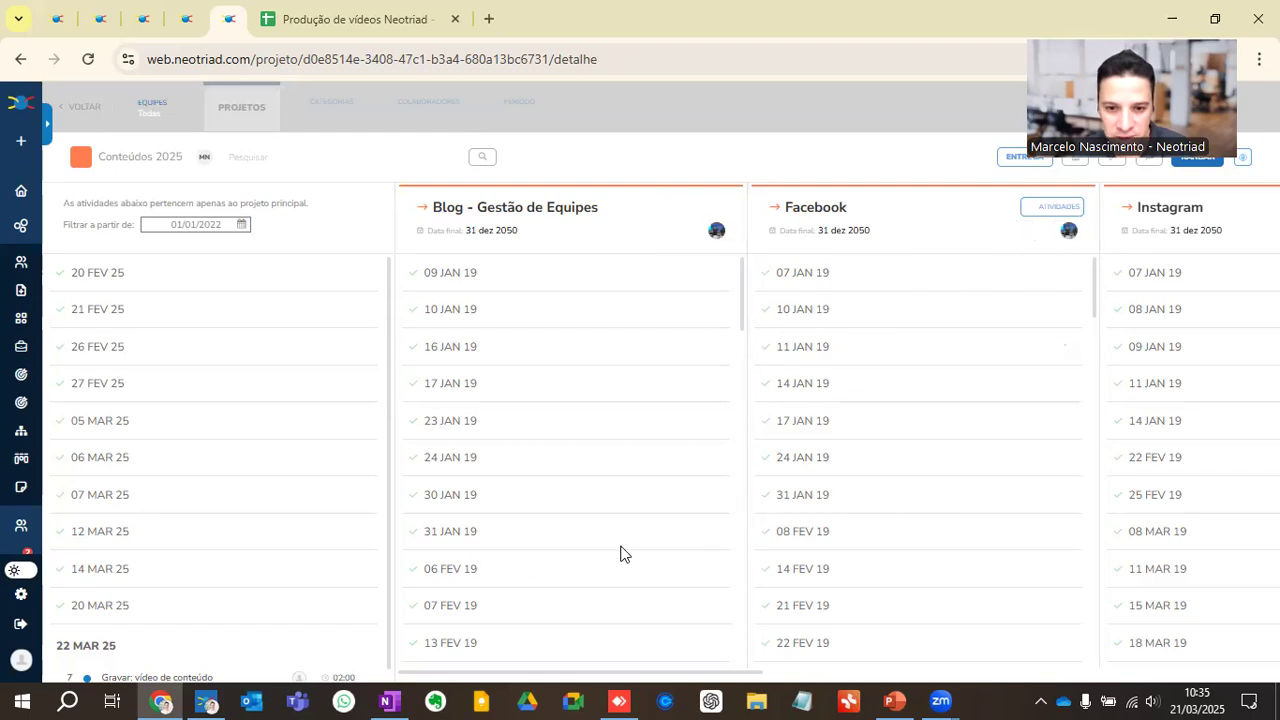
pyautogui.moveTo(560, 678); pyautogui.dragTo(1147, 678)
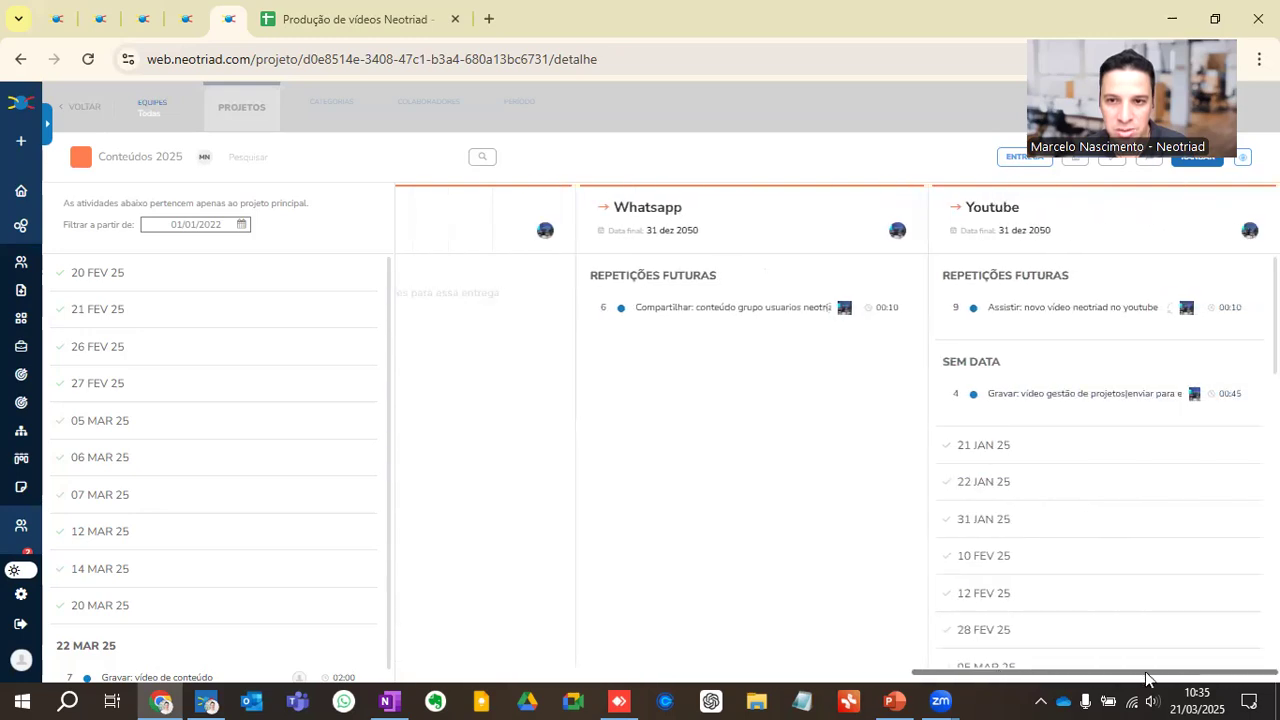
pyautogui.moveTo(1068, 677); pyautogui.dragTo(363, 677)
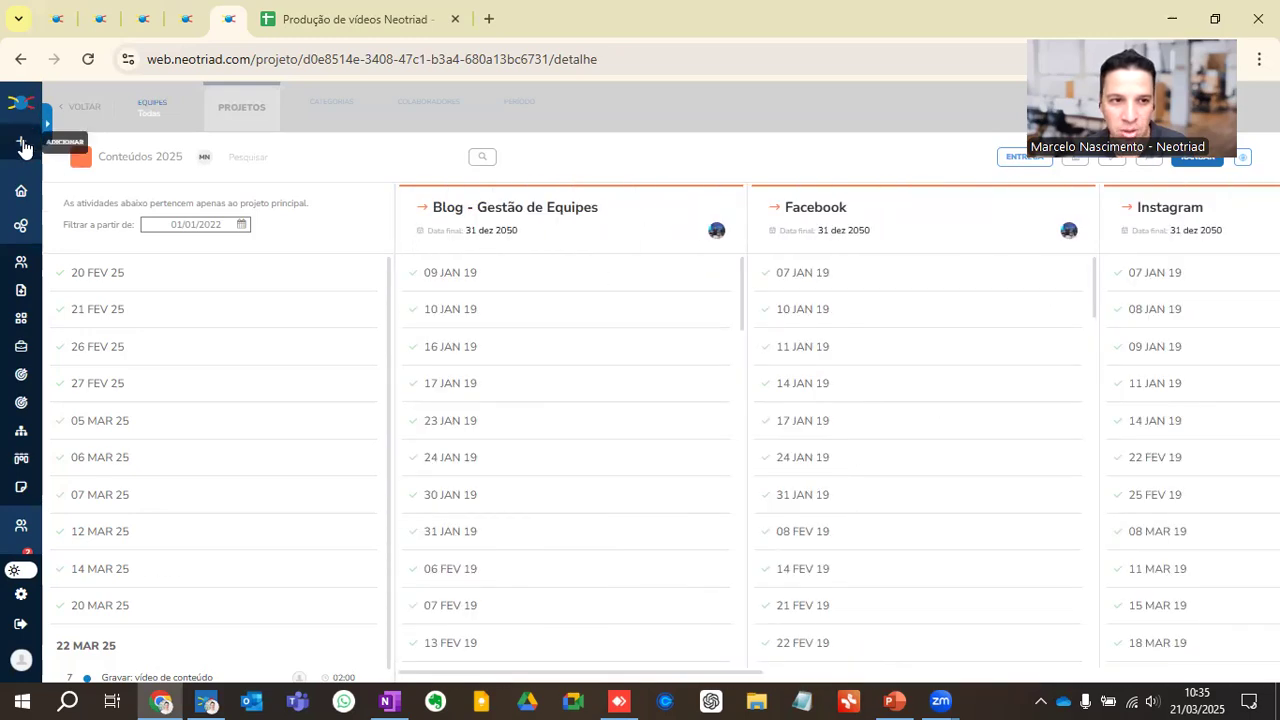
# Step: Start a new task, search its project choices for "conte" to view the Conteúdos 2025 deliverables, and close the form unsaved
pyautogui.click(22, 143)
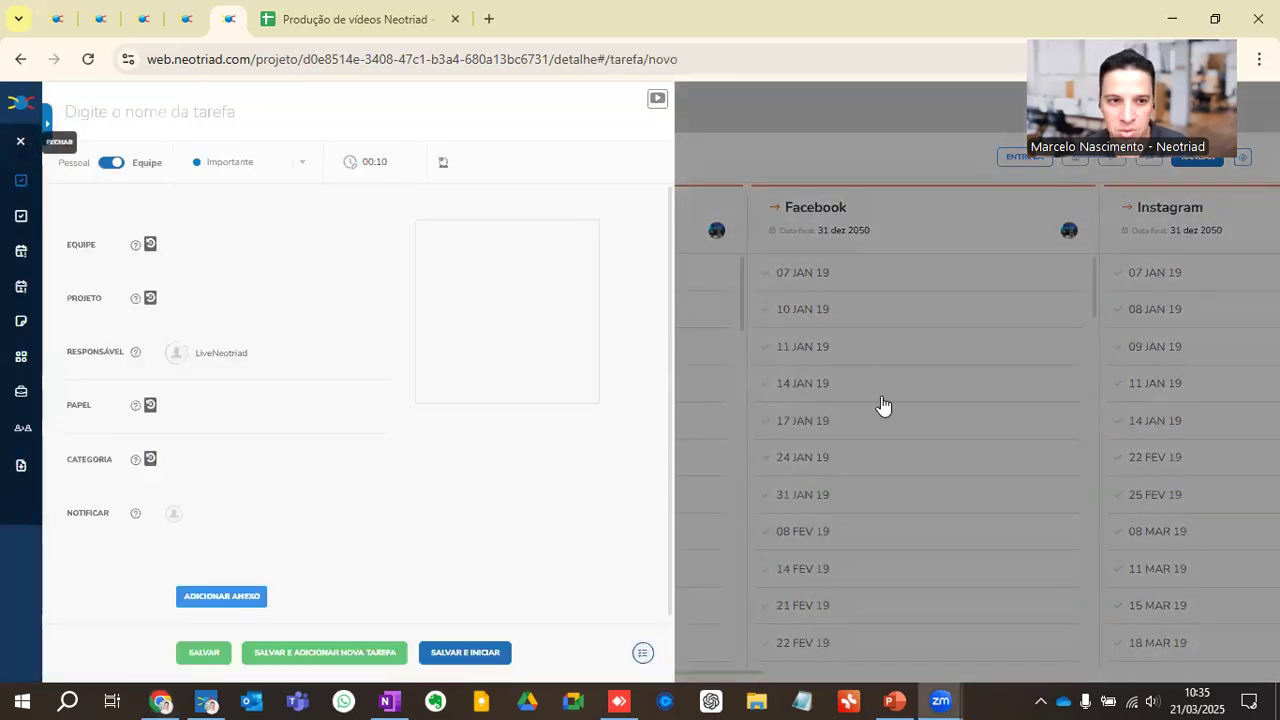
pyautogui.click(222, 300)
pyautogui.write('conte')
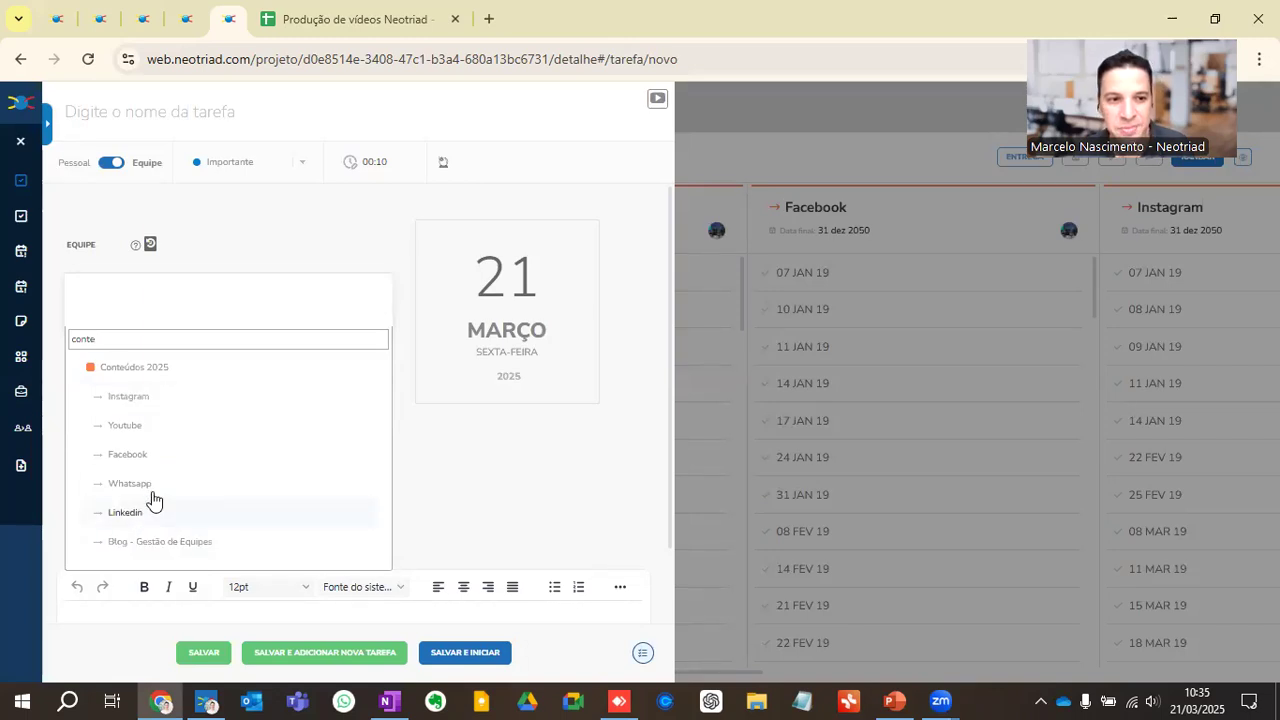
pyautogui.click(33, 152)
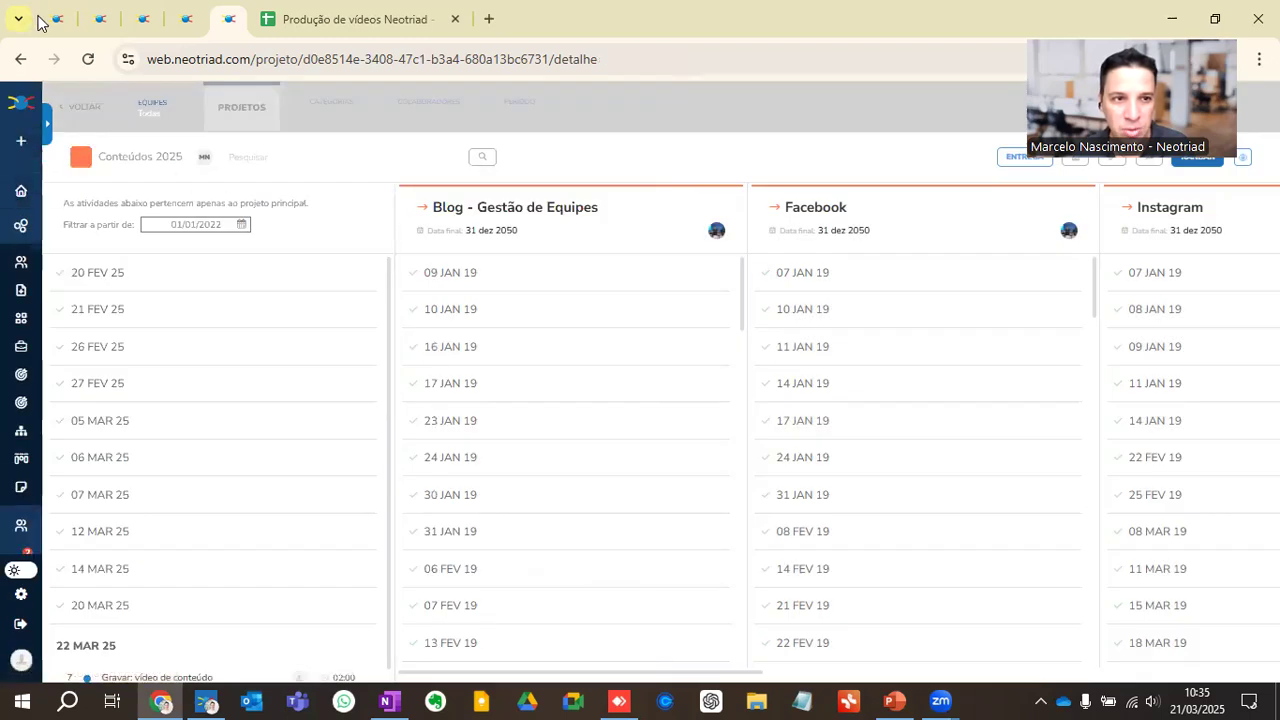
# Step: In Meu Dia, complete "Receber: apresentação para gravar vídeo Produtividade Pessoal", start and complete "Ler: roteiro do vídeo Produtividade Pessoal", and complete "Ler: artigo Produtividade Pessoal"
pyautogui.click(52, 19)
pyautogui.click(24, 148)
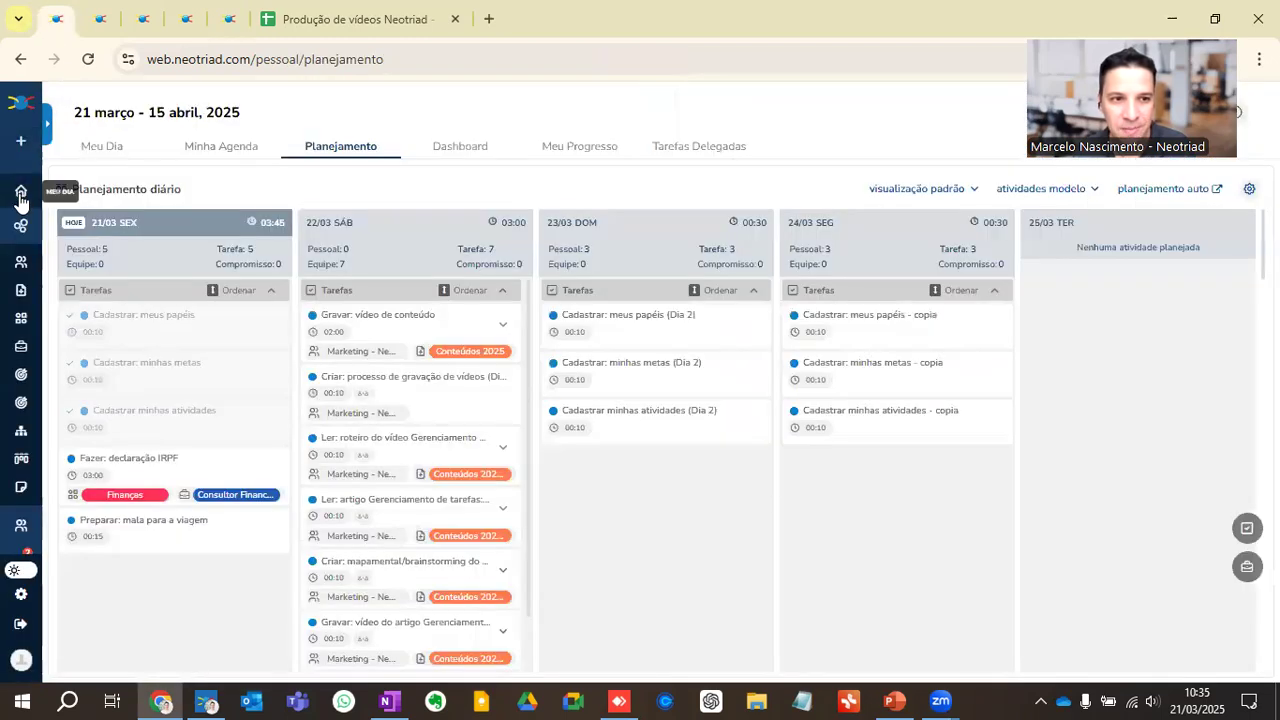
pyautogui.click(21, 195)
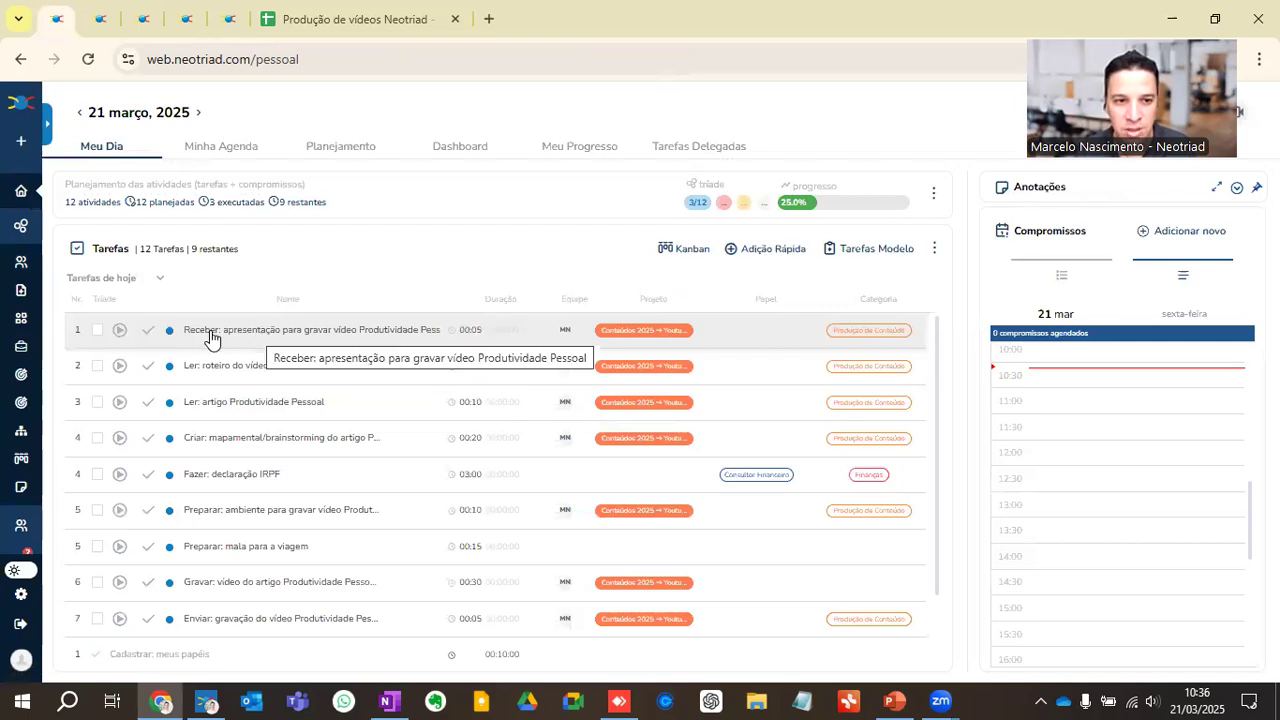
pyautogui.click(148, 330)
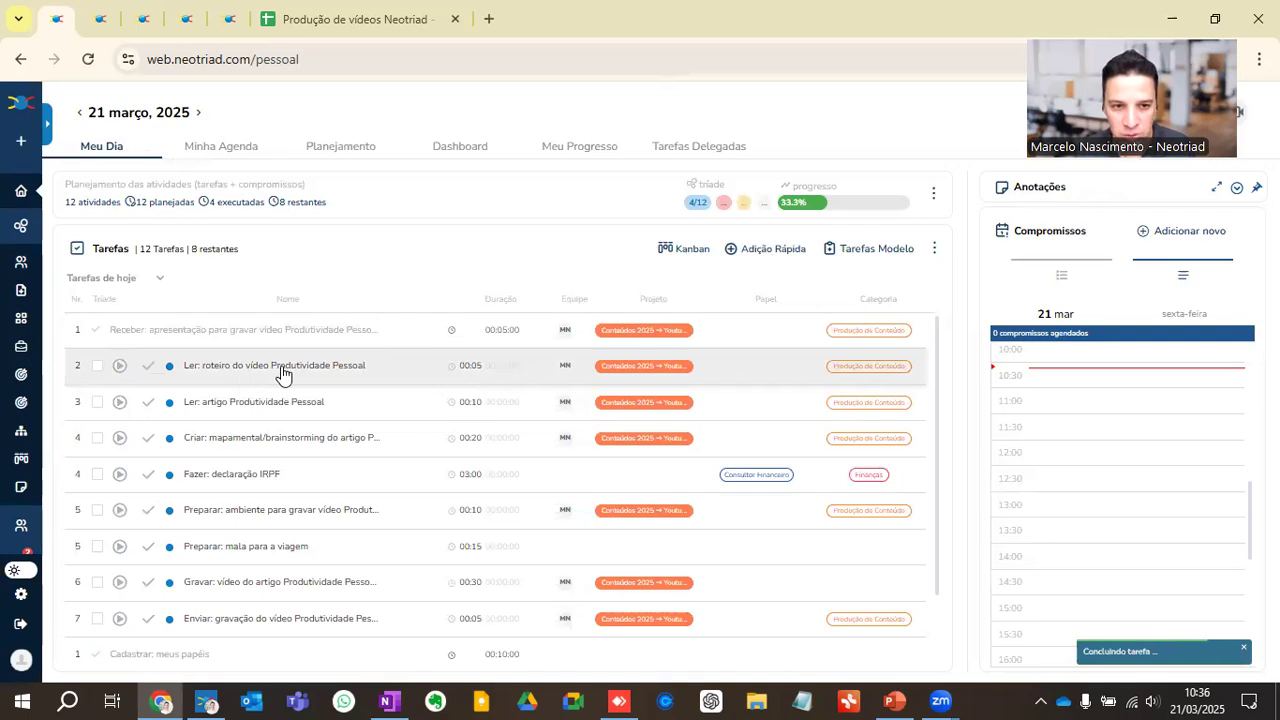
pyautogui.click(120, 370)
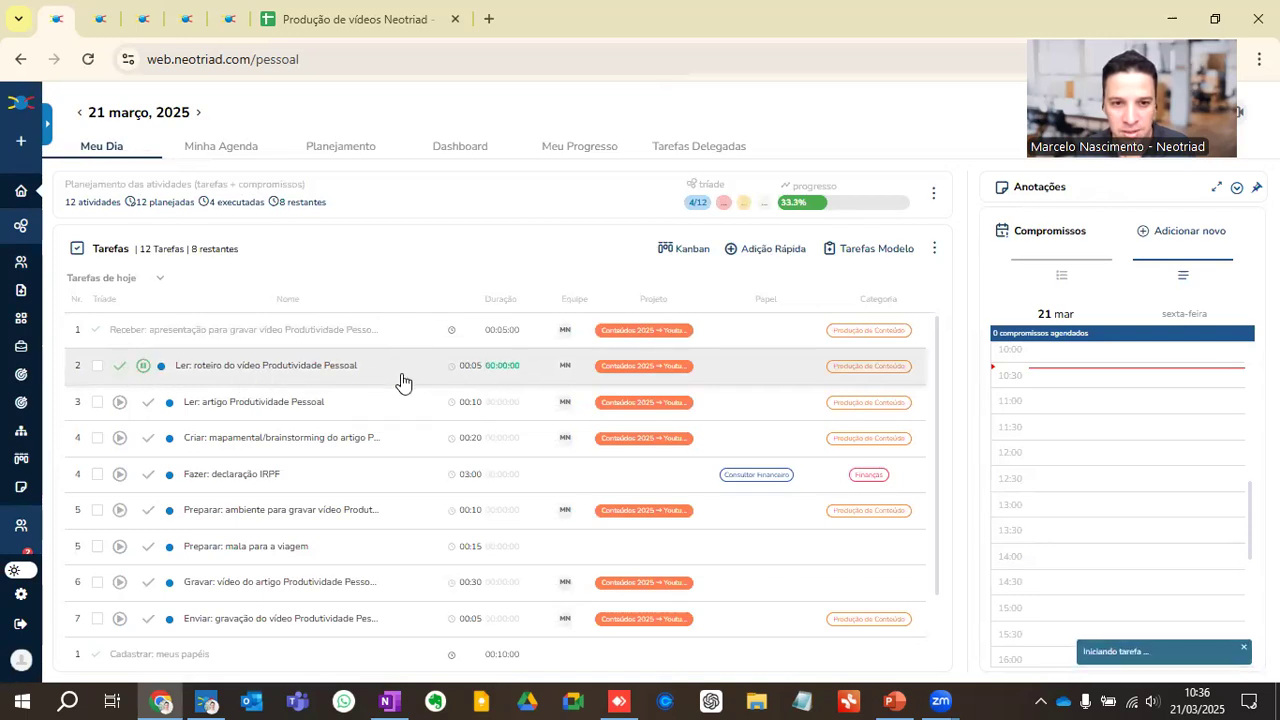
pyautogui.click(118, 370)
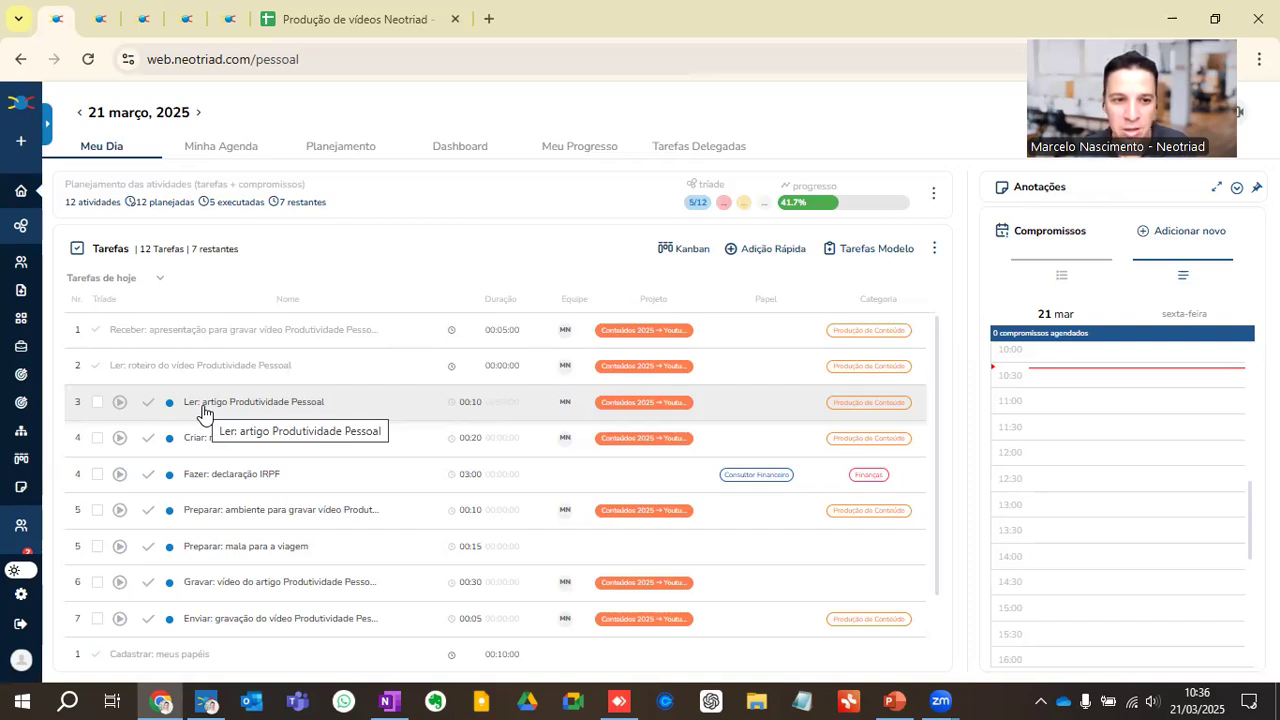
pyautogui.click(149, 403)
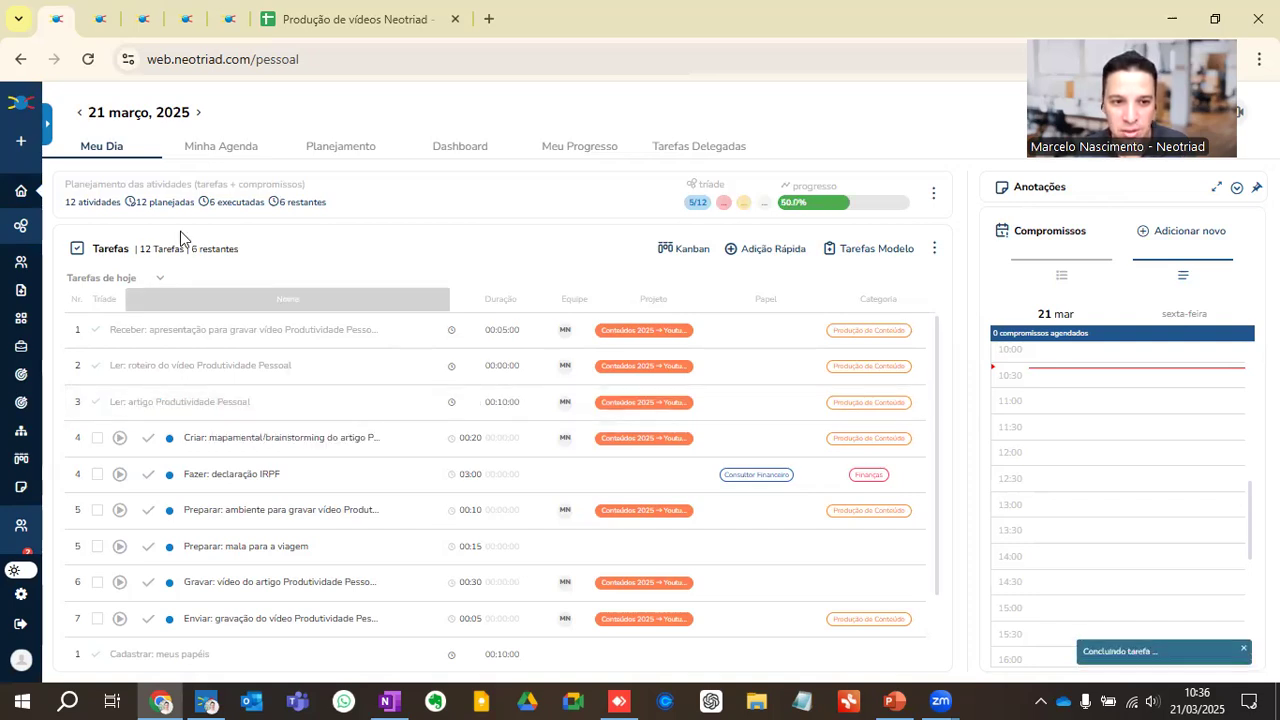
# Step: View the tasks of 22 March, and open the start form of "Produção de conteúdo vídeos" with "Não alocar atividades no fim de semana" turned off
pyautogui.click(197, 113)
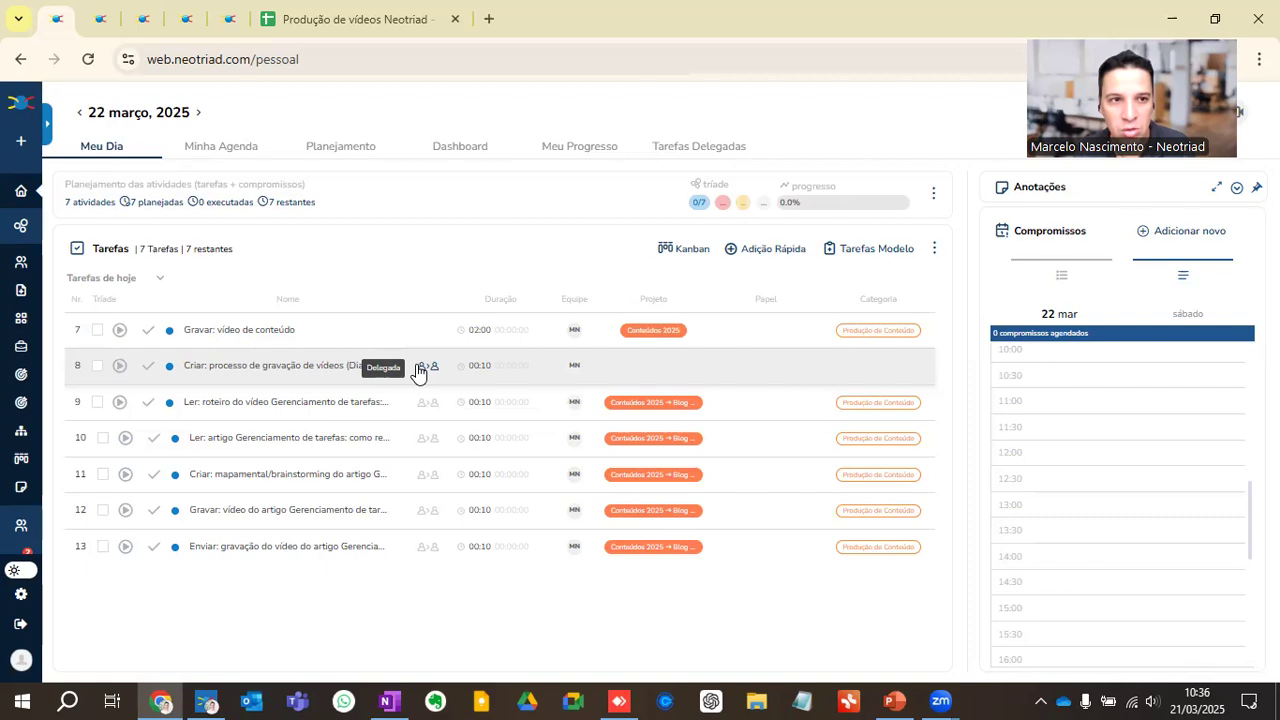
pyautogui.click(186, 19)
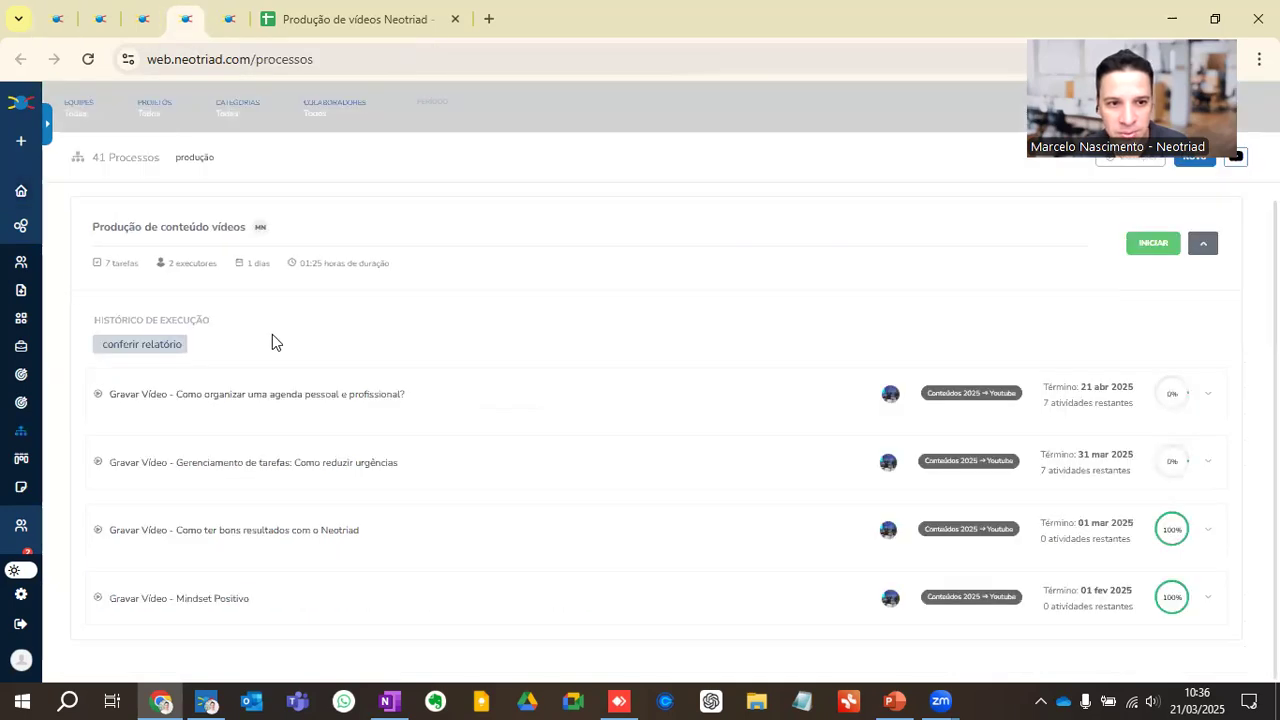
pyautogui.click(1148, 248)
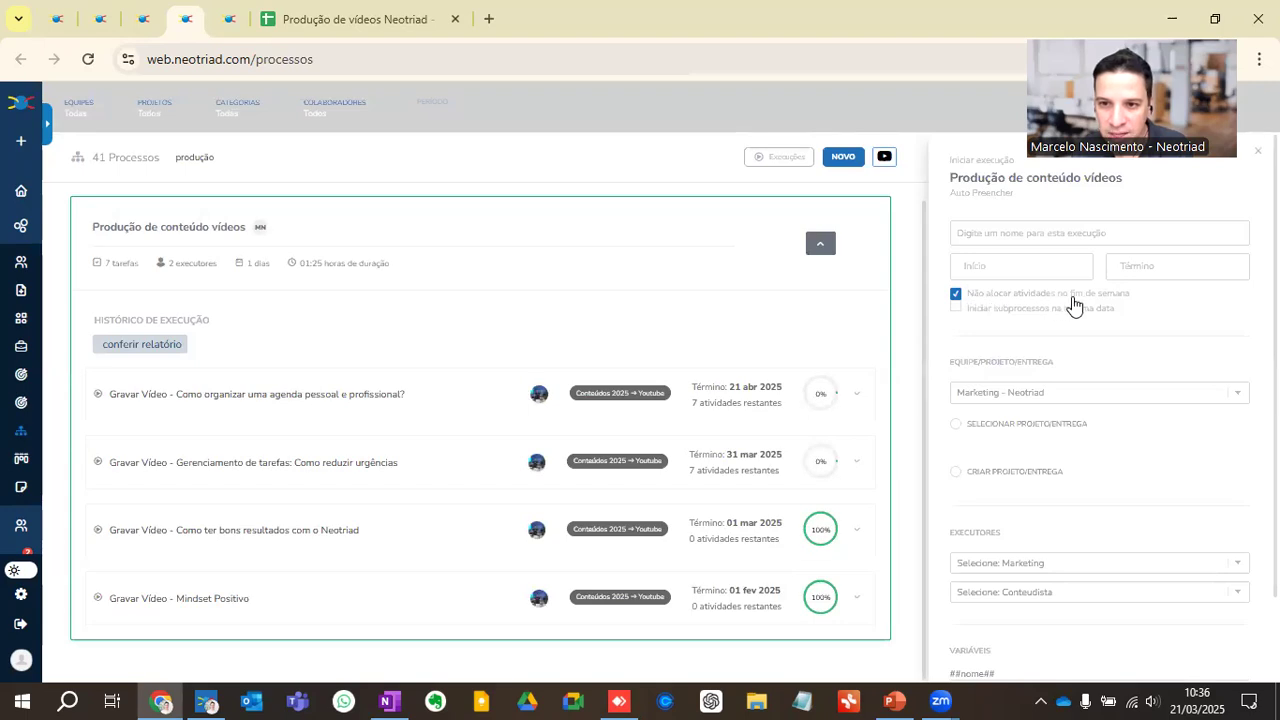
pyautogui.click(955, 295)
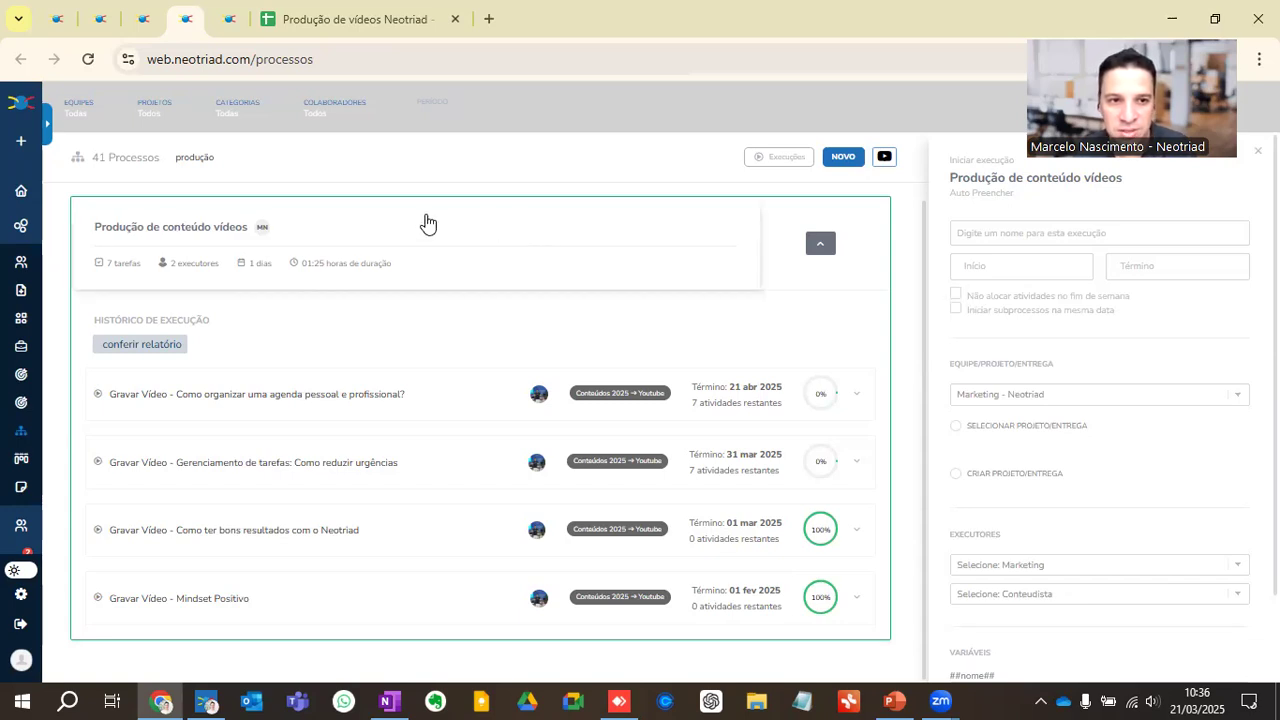
# Step: Return to today's tasks and move "Criar: mapamental/brainstorming do artigo Produtividade Pessoal" to 22 March 2025
pyautogui.click(55, 19)
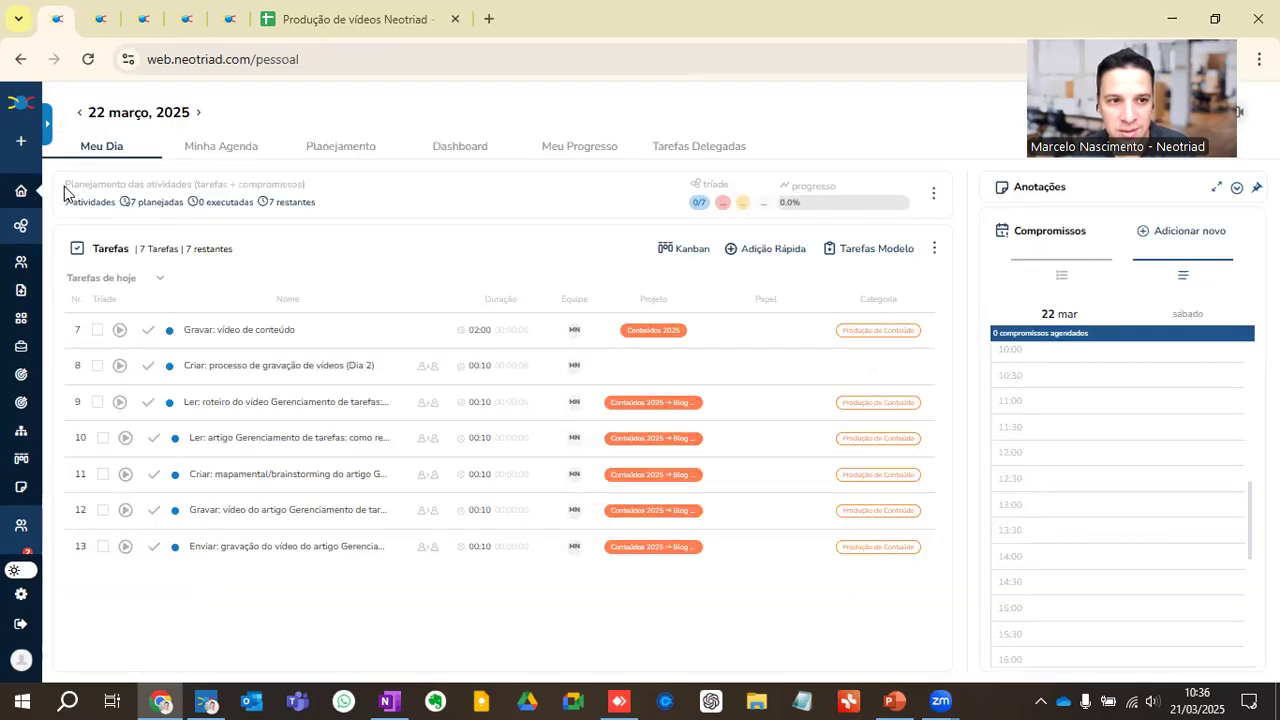
pyautogui.click(20, 196)
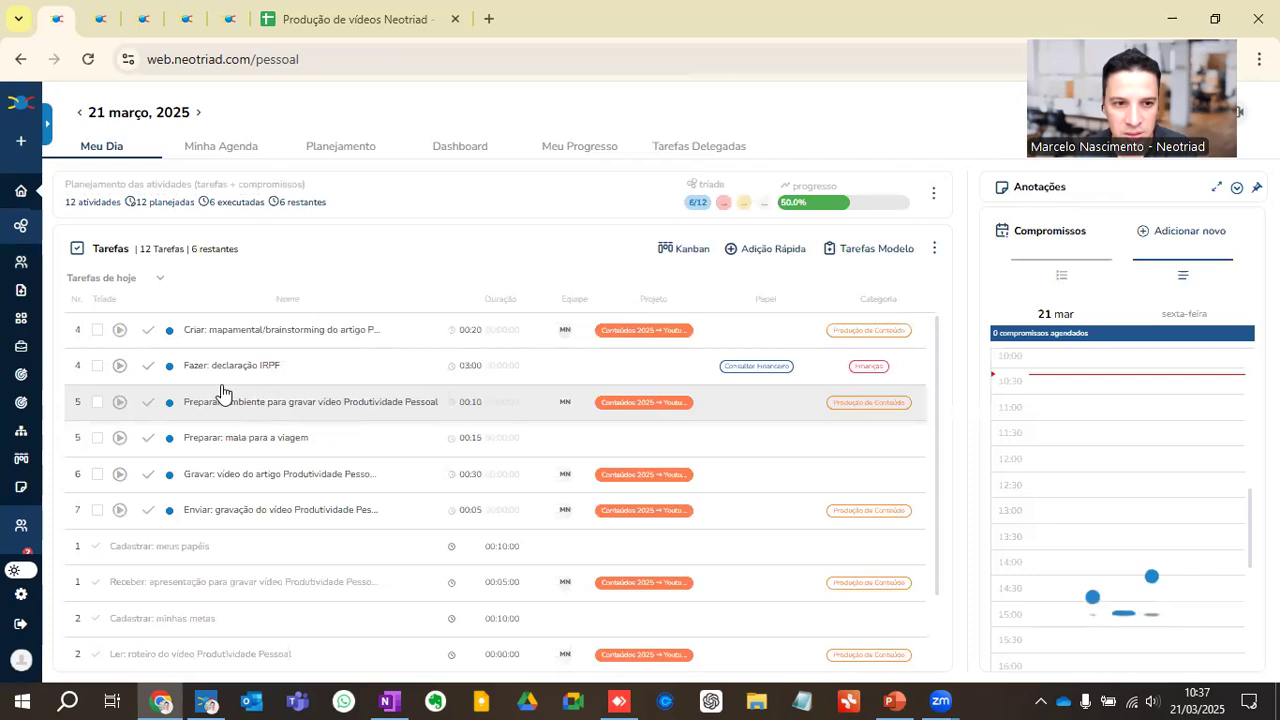
pyautogui.click(97, 332)
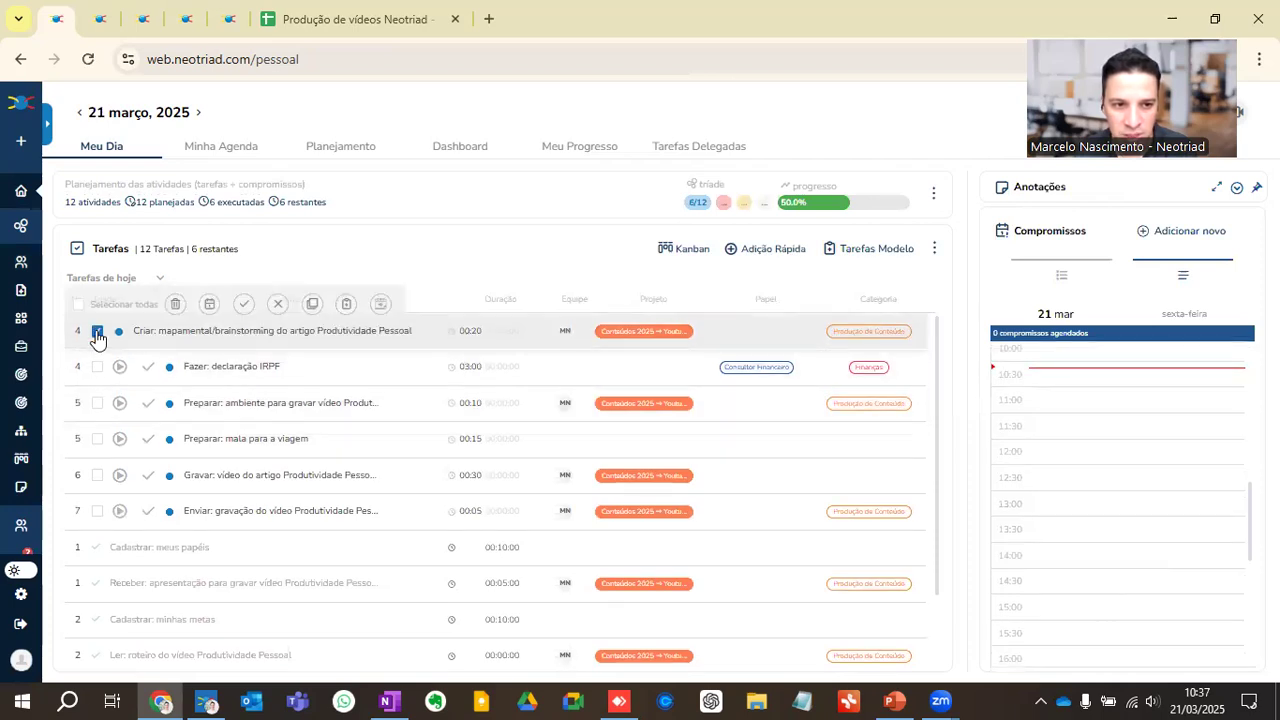
pyautogui.click(205, 307)
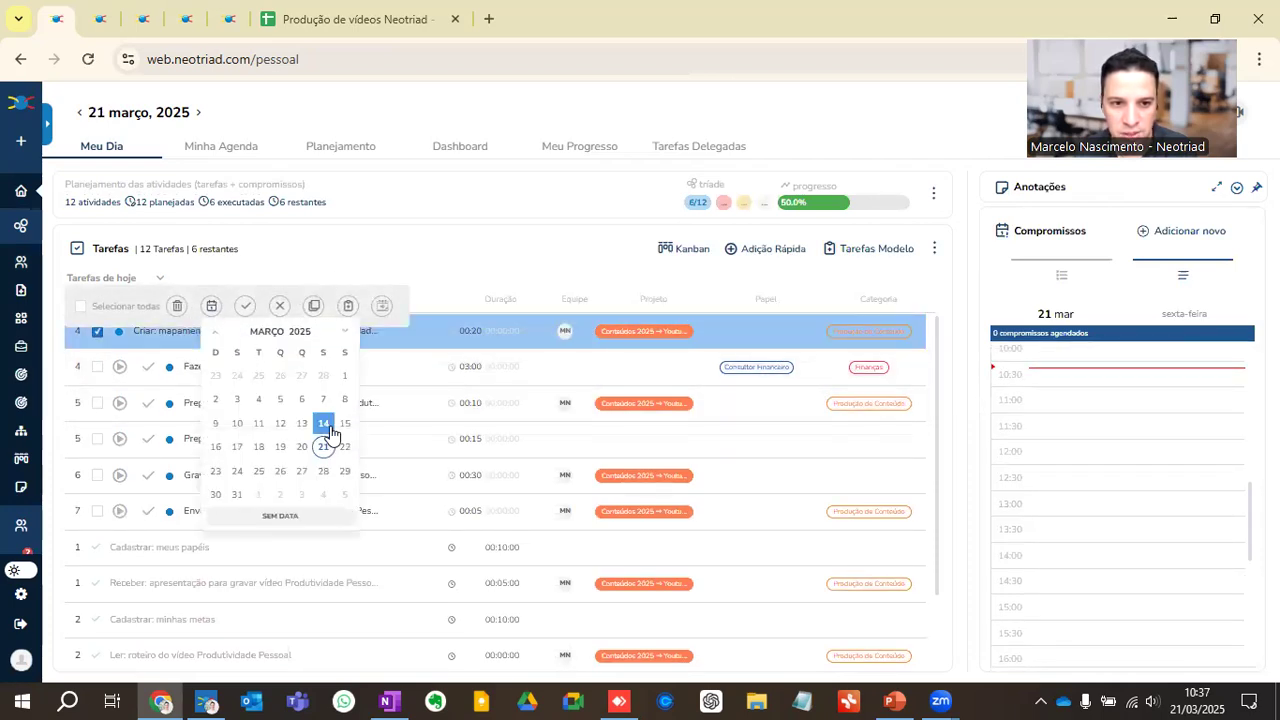
pyautogui.click(345, 449)
pyautogui.click(590, 448)
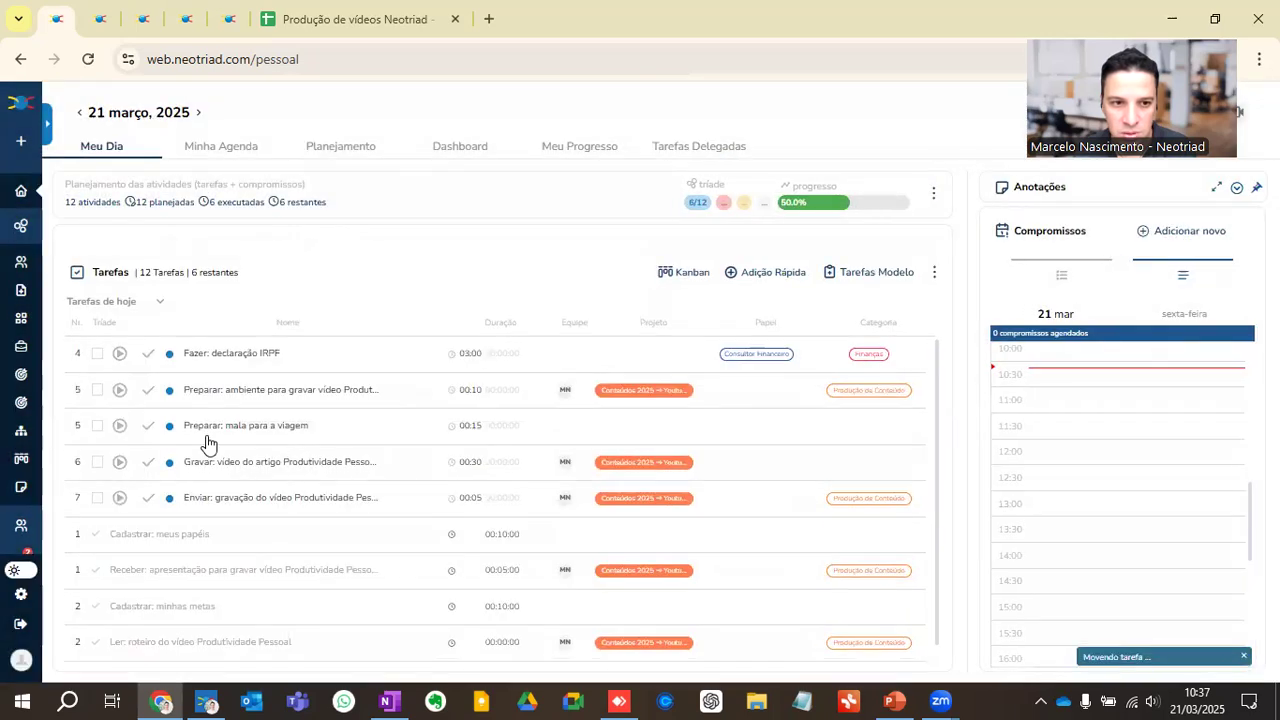
# Step: Complete the task "Fazer: declaração IRPF", and start and pause "Preparar: ambiente para gravar vídeo Produtividade Pessoal"
pyautogui.click(148, 331)
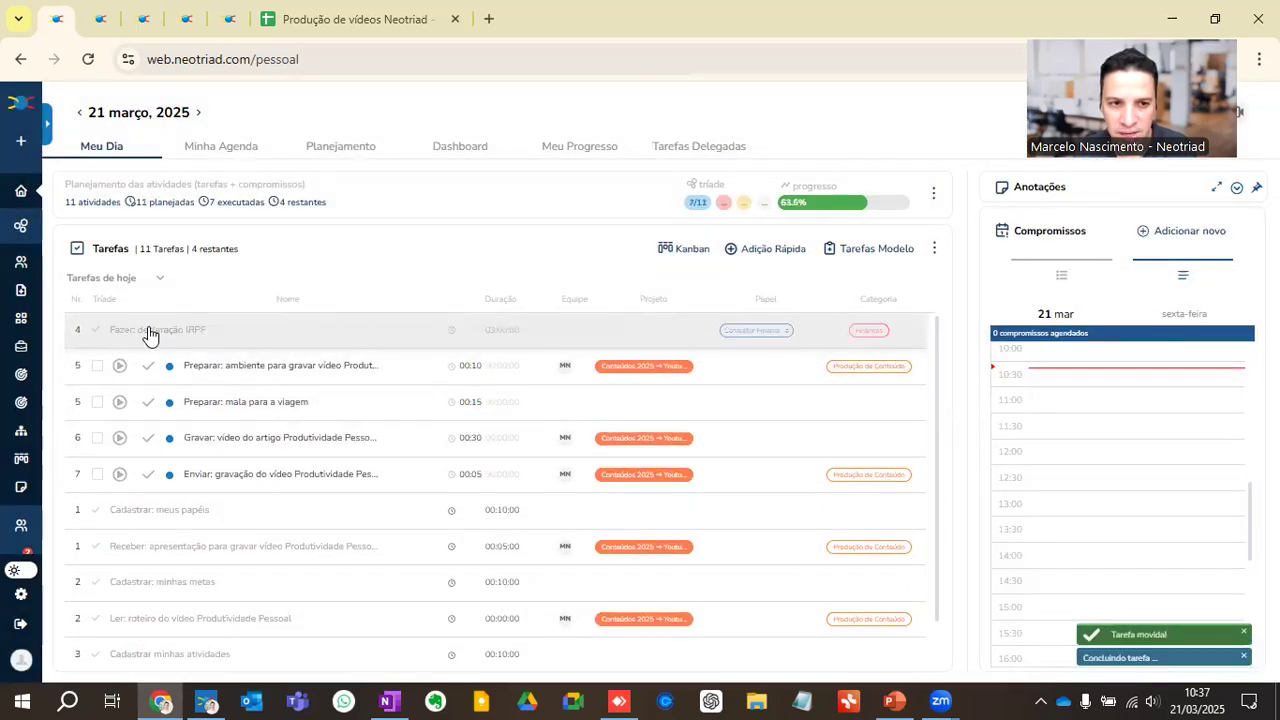
pyautogui.click(119, 365)
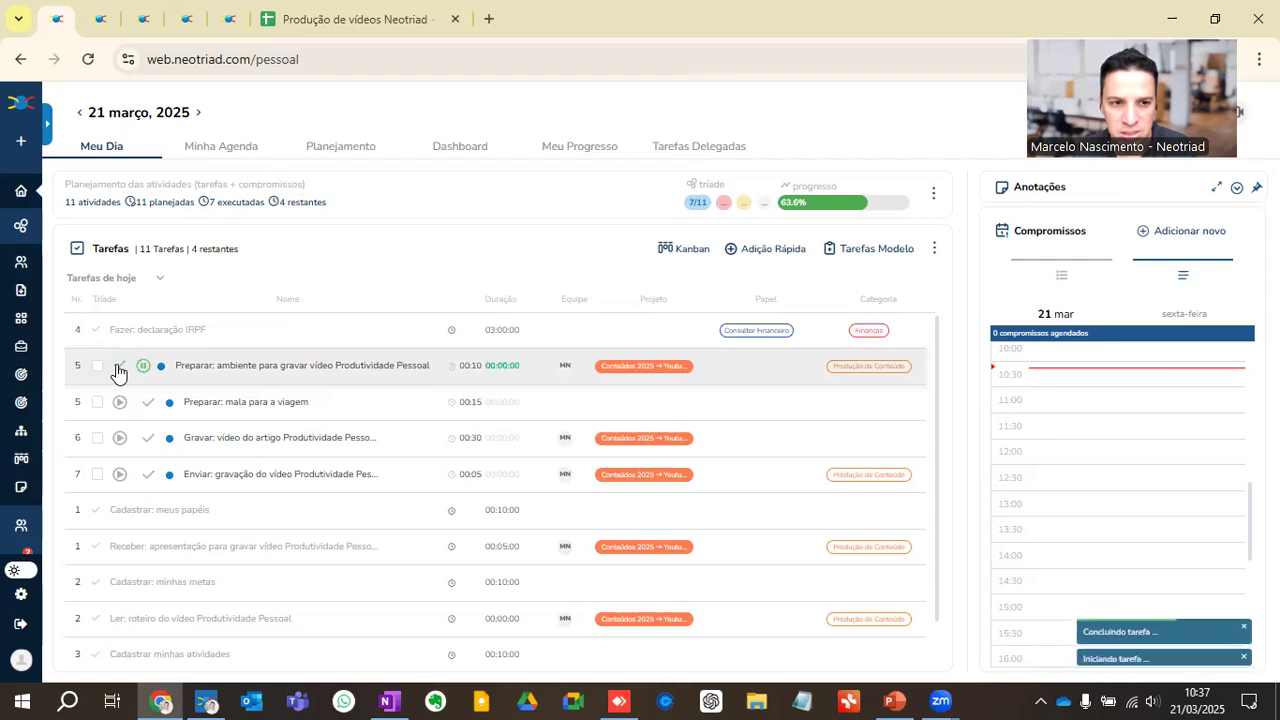
pyautogui.click(140, 368)
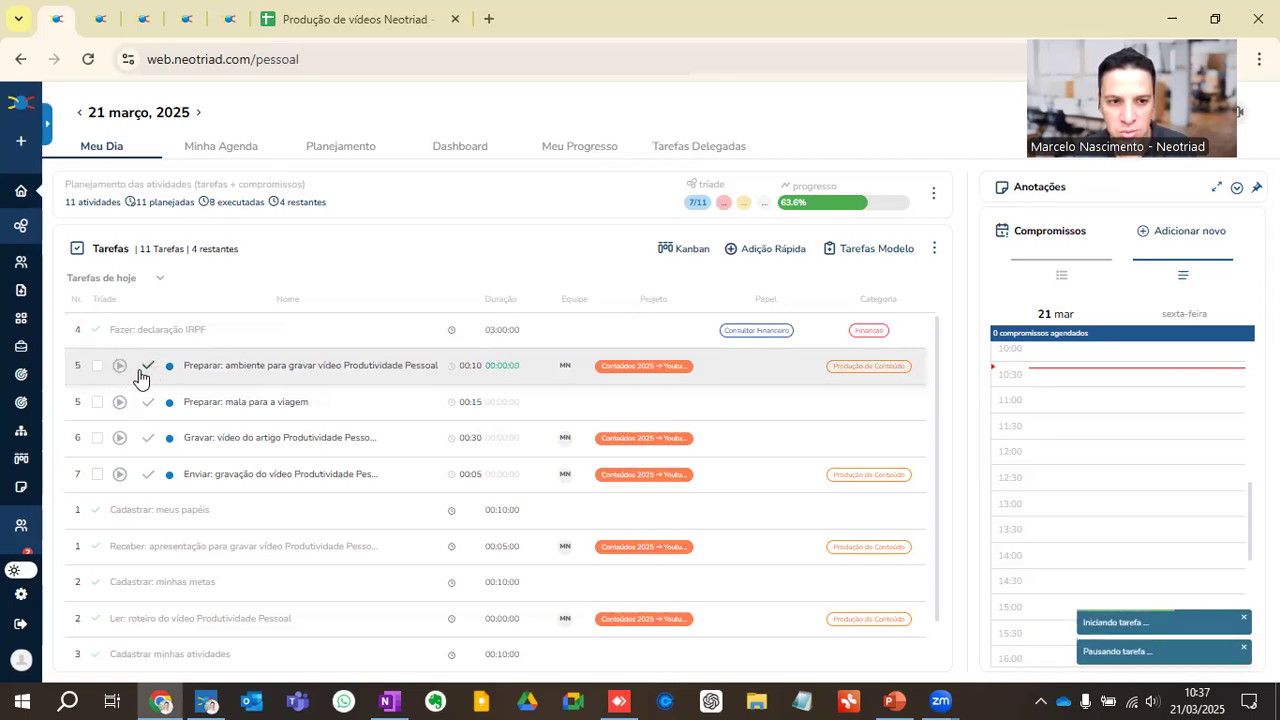
# Step: Move "Preparar: ambiente para gravar vídeo Produtividade Pessoal" to 20 March 2025 and reload today's task list
pyautogui.click(97, 366)
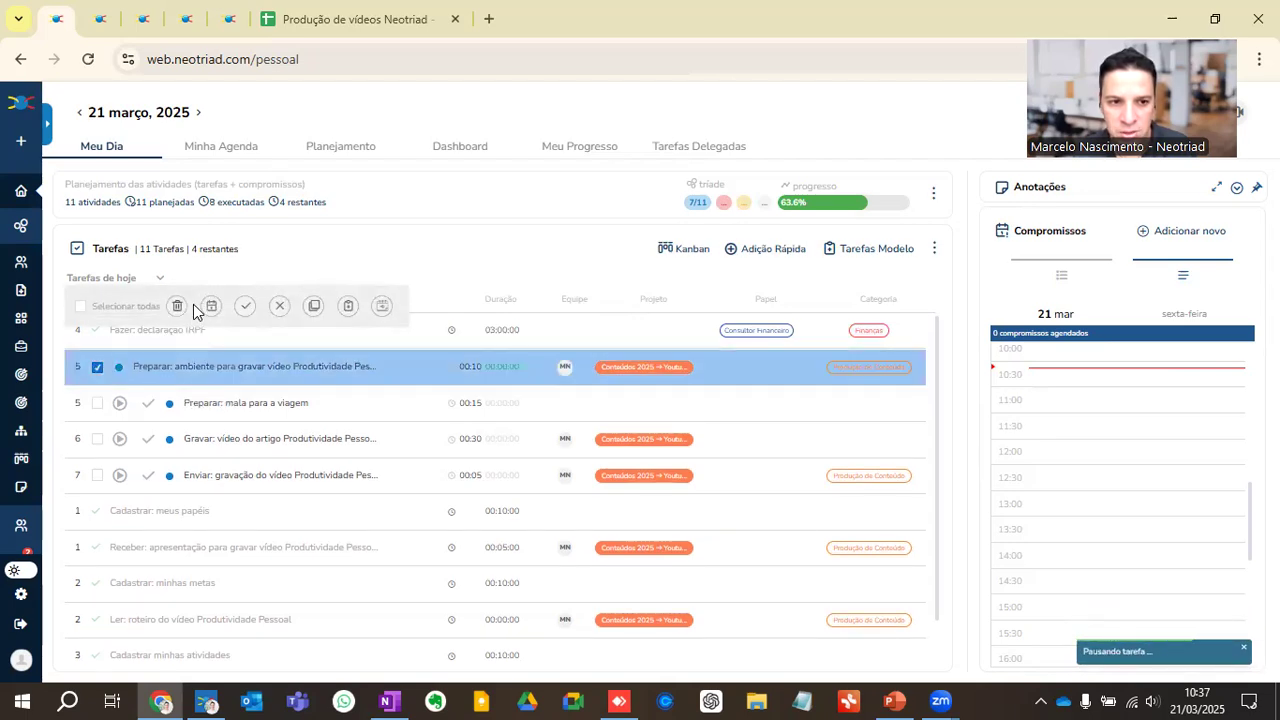
pyautogui.click(211, 305)
pyautogui.click(301, 446)
pyautogui.click(590, 444)
pyautogui.click(23, 192)
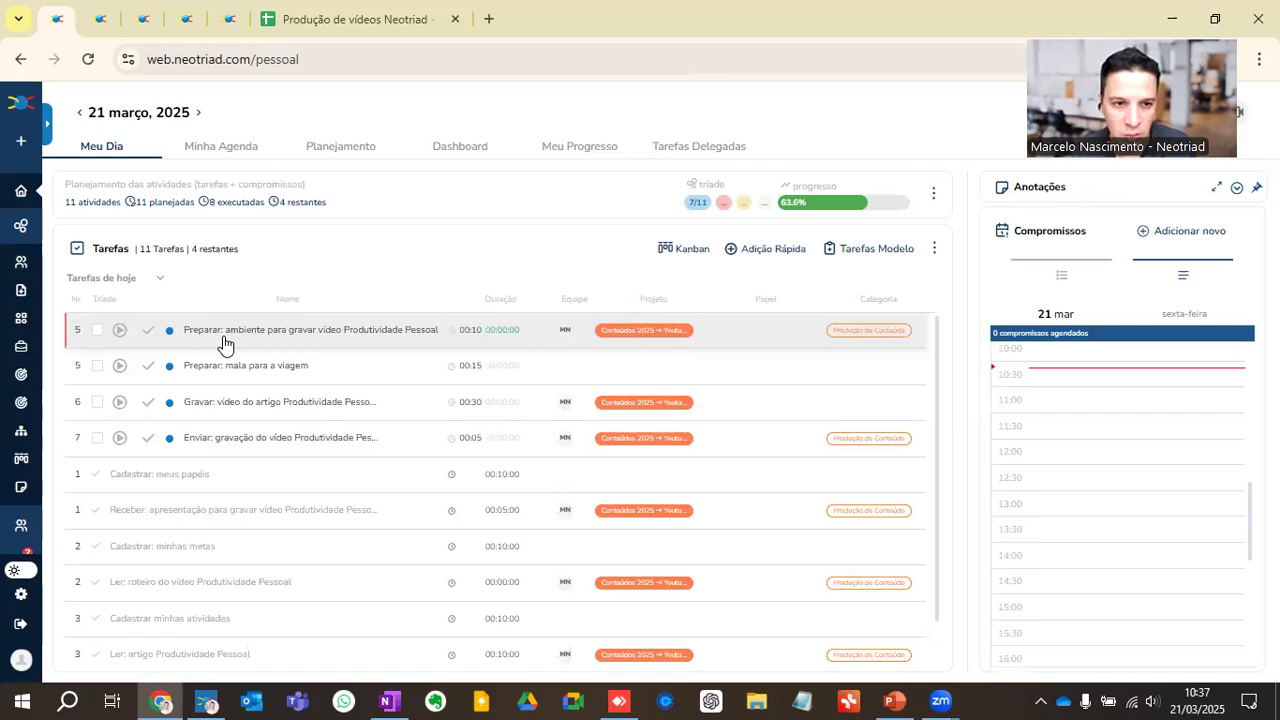
pyautogui.click(144, 333)
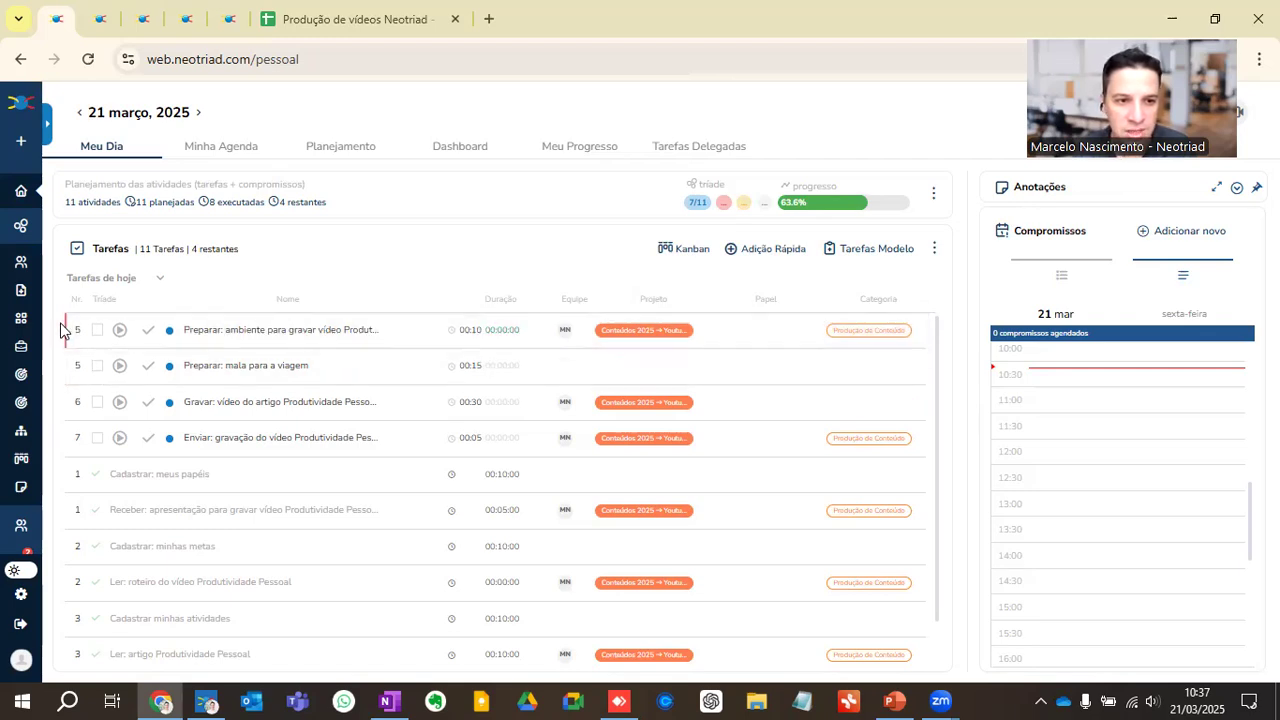
# Step: In Planejamento, list the overdue pending tasks and reschedule "Preparar: ambiente para gravar vídeo Produtividade Pessoal" to Sunday 23 March
pyautogui.click(340, 148)
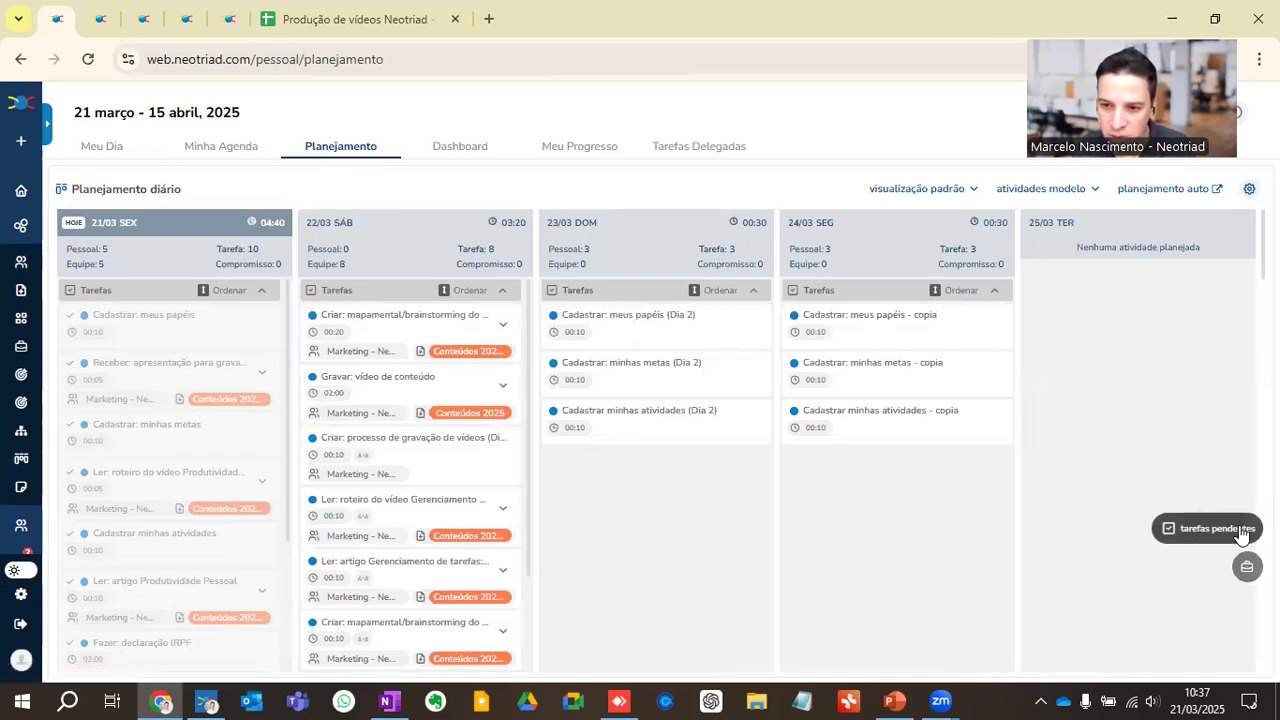
pyautogui.click(1228, 531)
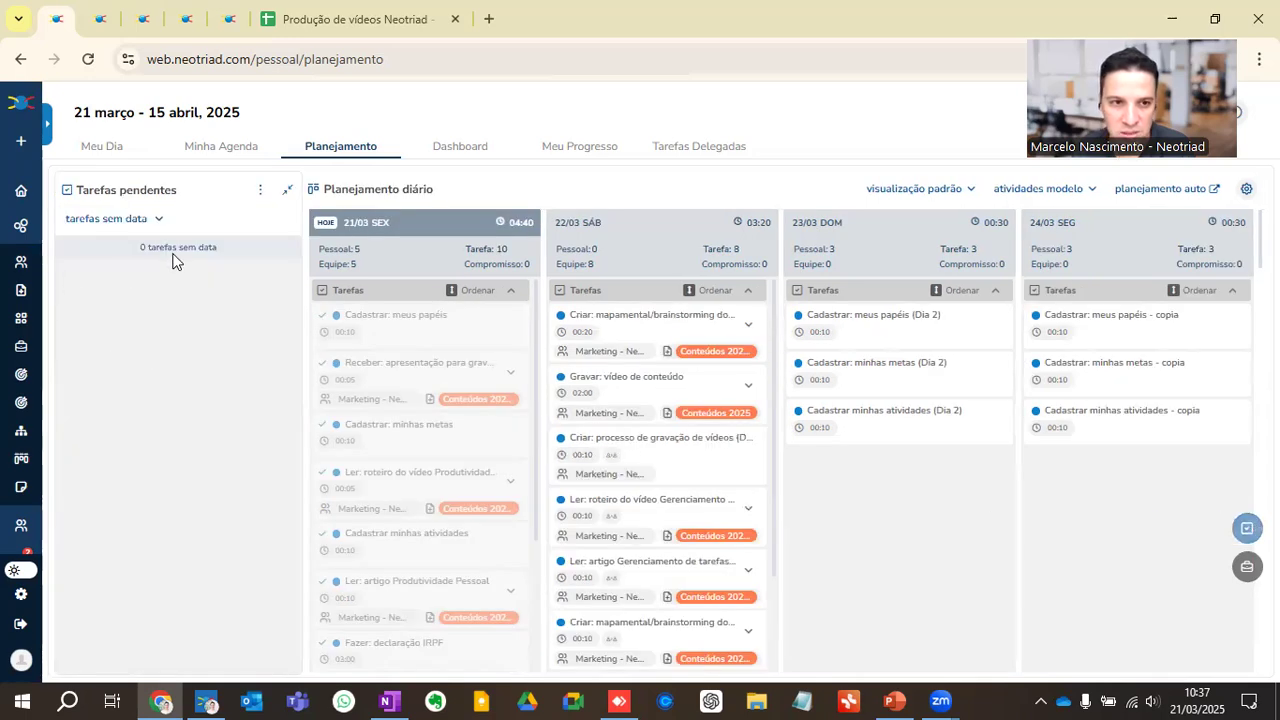
pyautogui.click(159, 221)
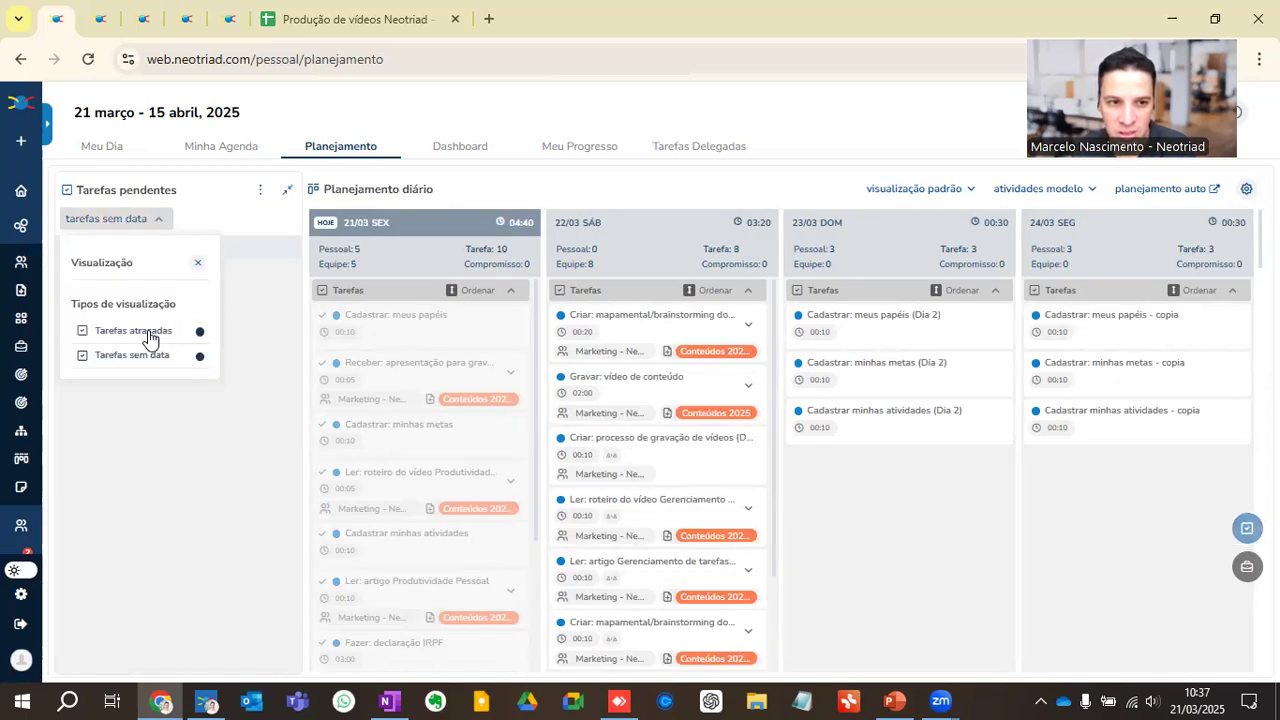
pyautogui.click(149, 336)
pyautogui.click(152, 238)
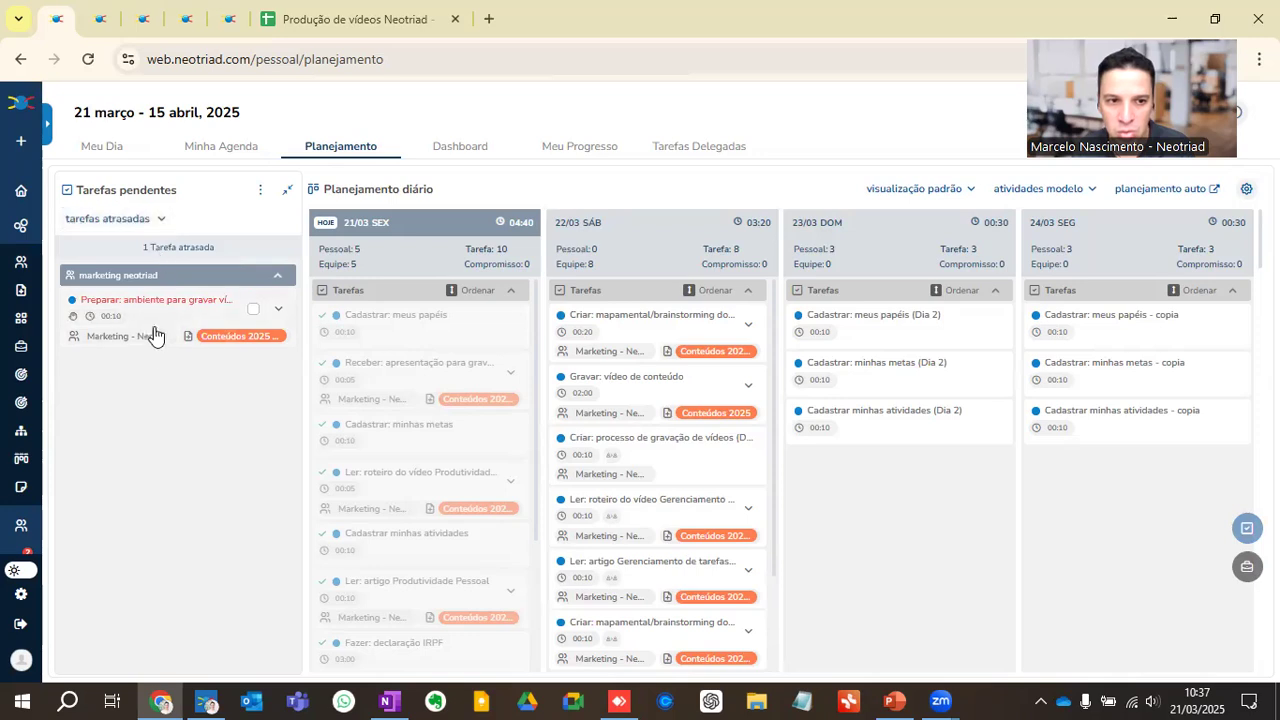
pyautogui.moveTo(177, 305); pyautogui.dragTo(941, 483)
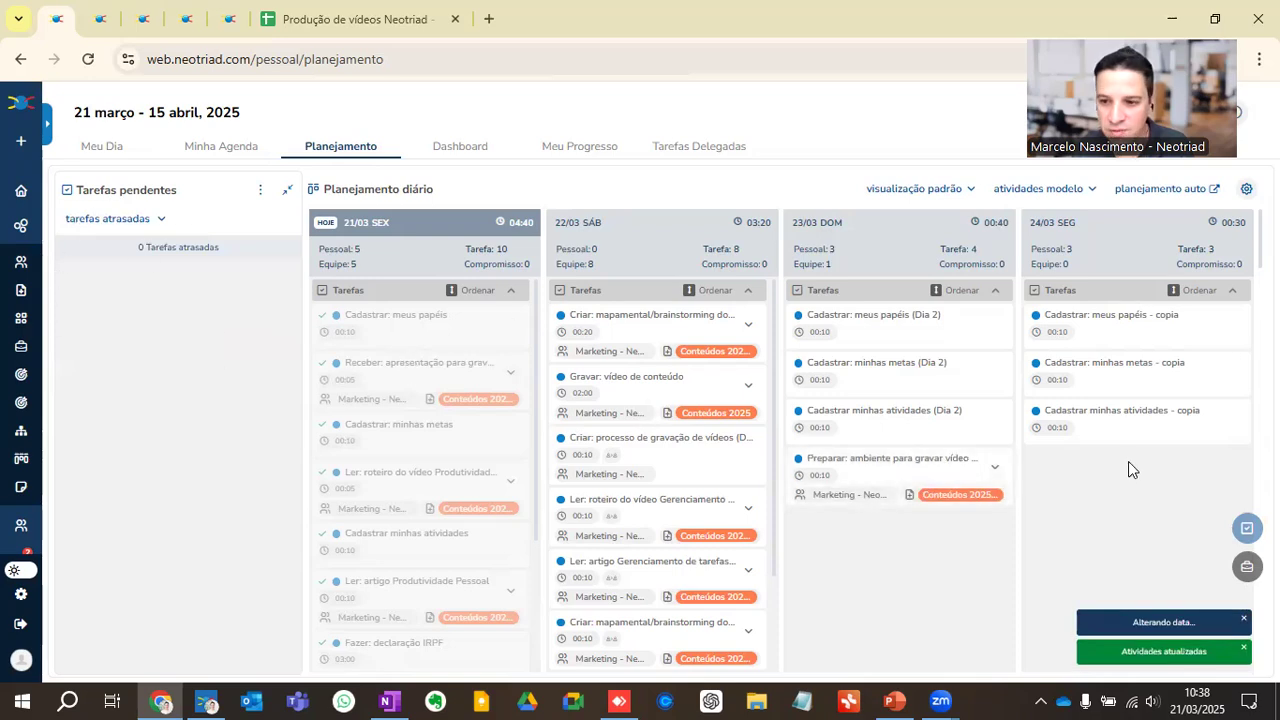
# Step: Show the roles chart in the planning view and check the role options of Saturday's task "Criar: mapamental/brainstorming do artigo Produtividade Pessoal"
pyautogui.click(1247, 566)
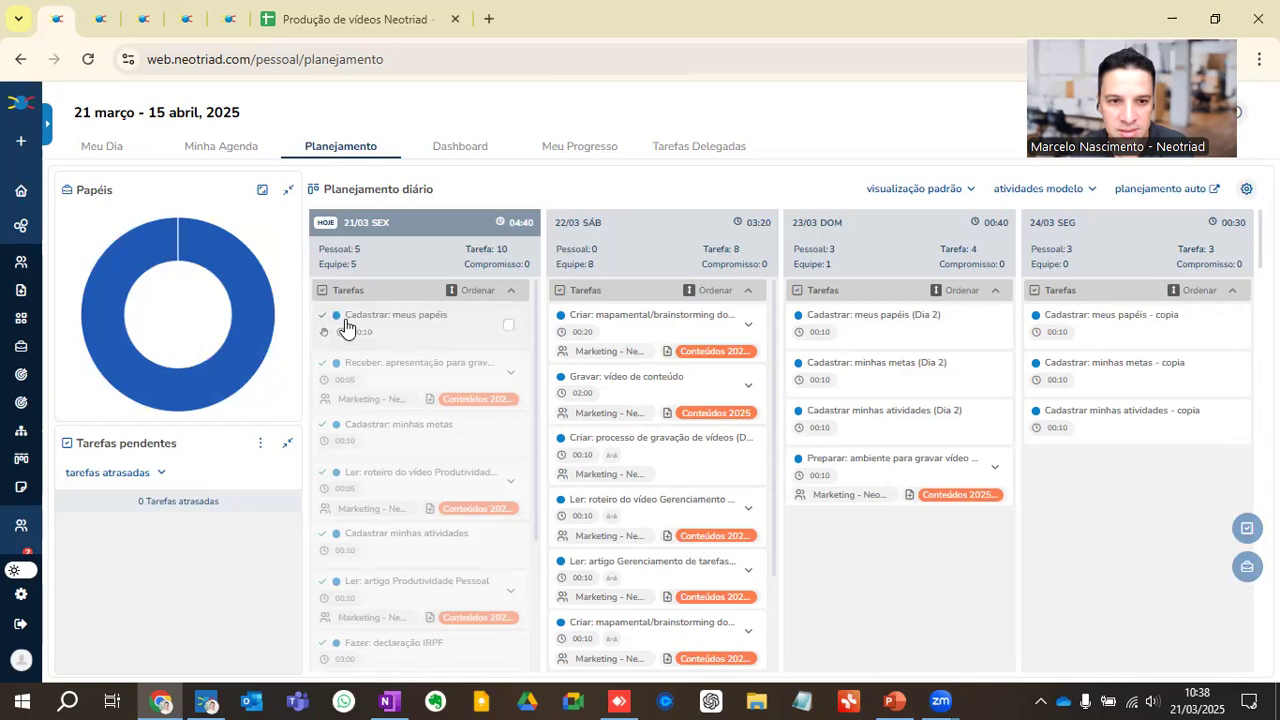
pyautogui.click(598, 350)
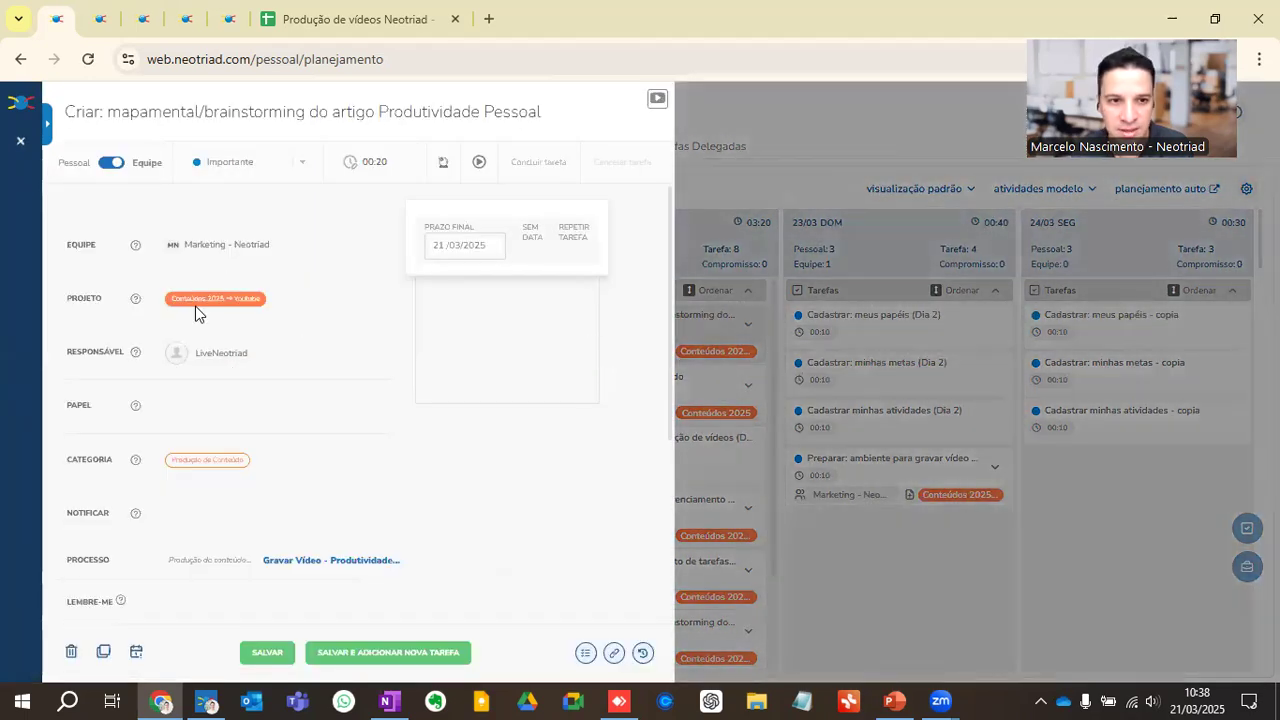
pyautogui.click(178, 403)
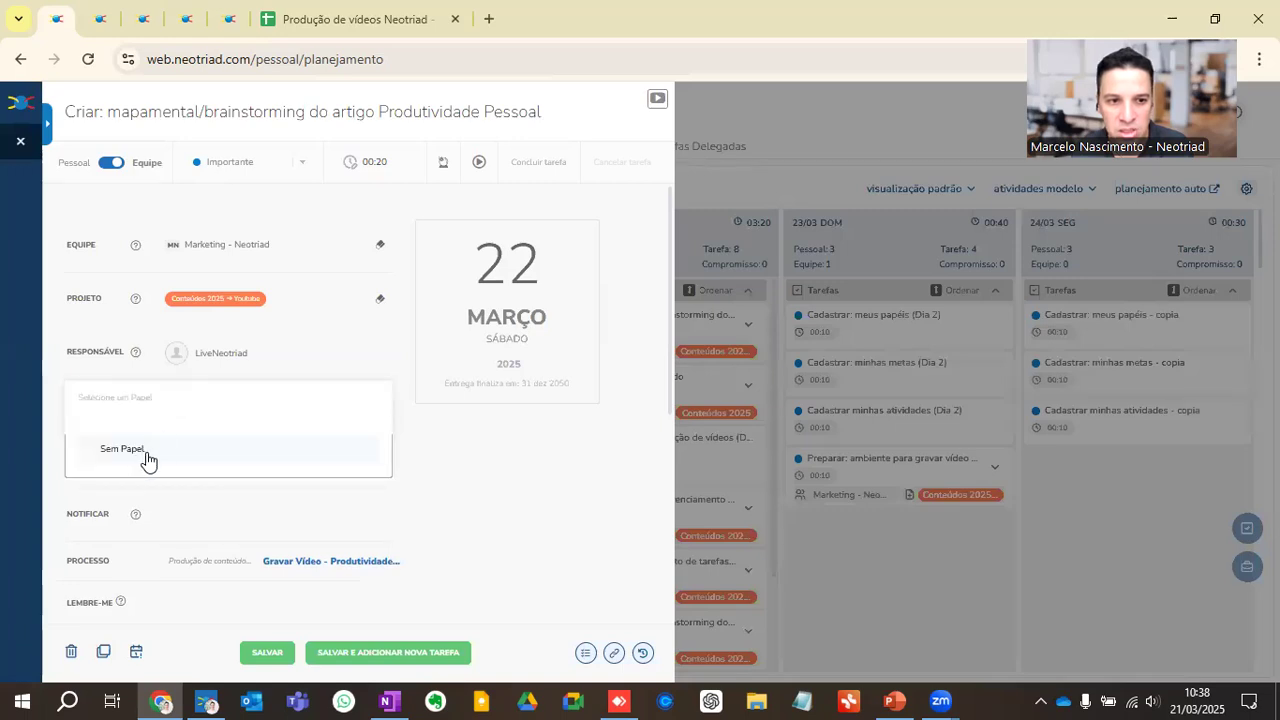
pyautogui.click(8, 395)
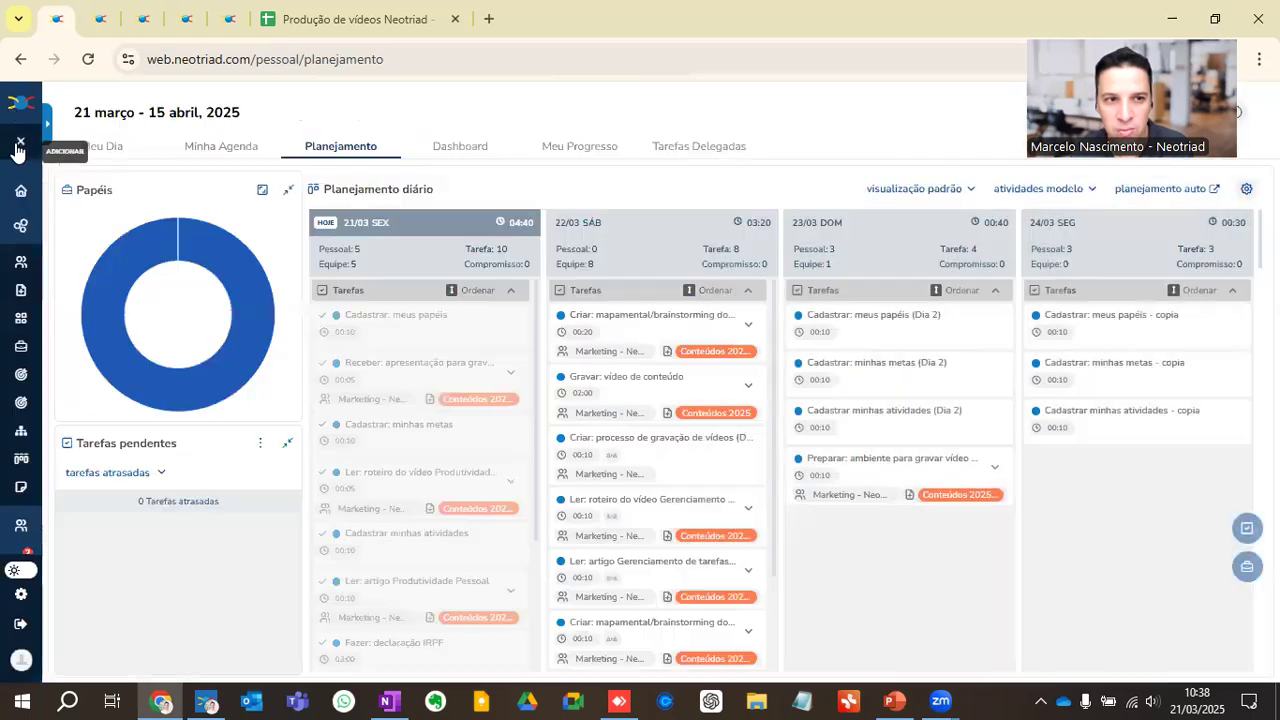
pyautogui.click(20, 141)
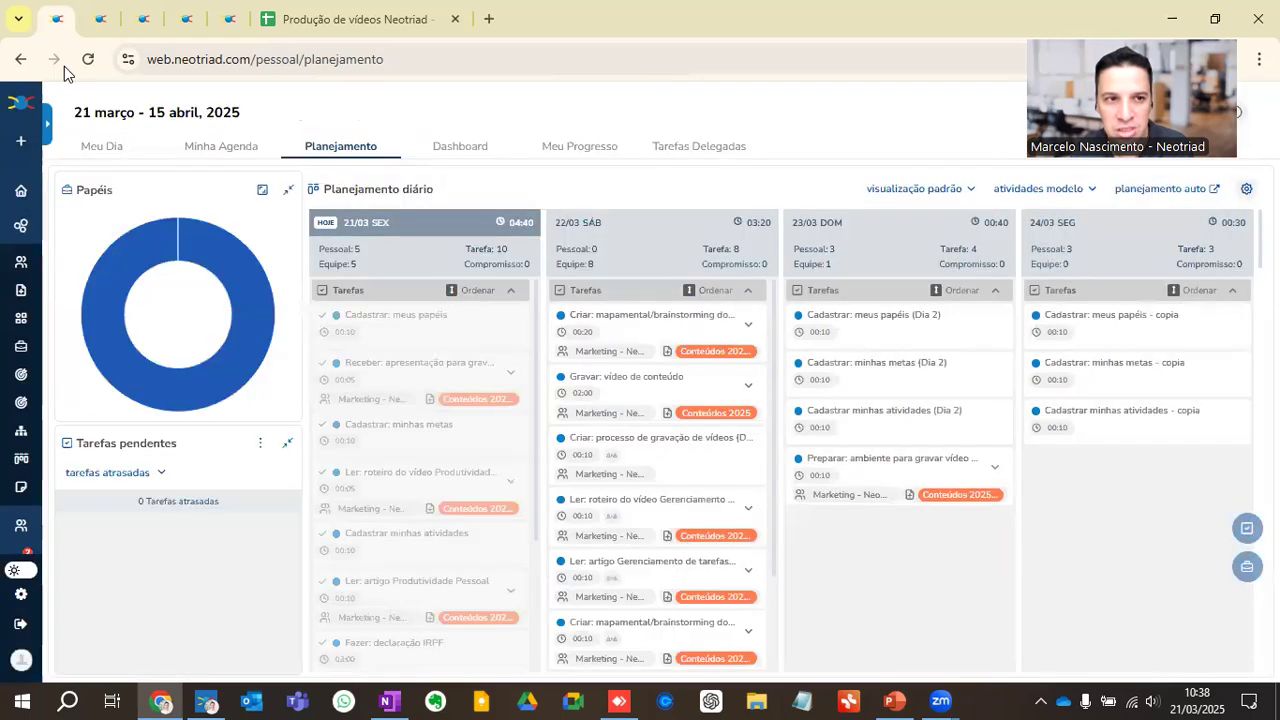
# Step: In the second Neotriad browser tab, open the full roles management list from the planning view's role filter
pyautogui.click(100, 19)
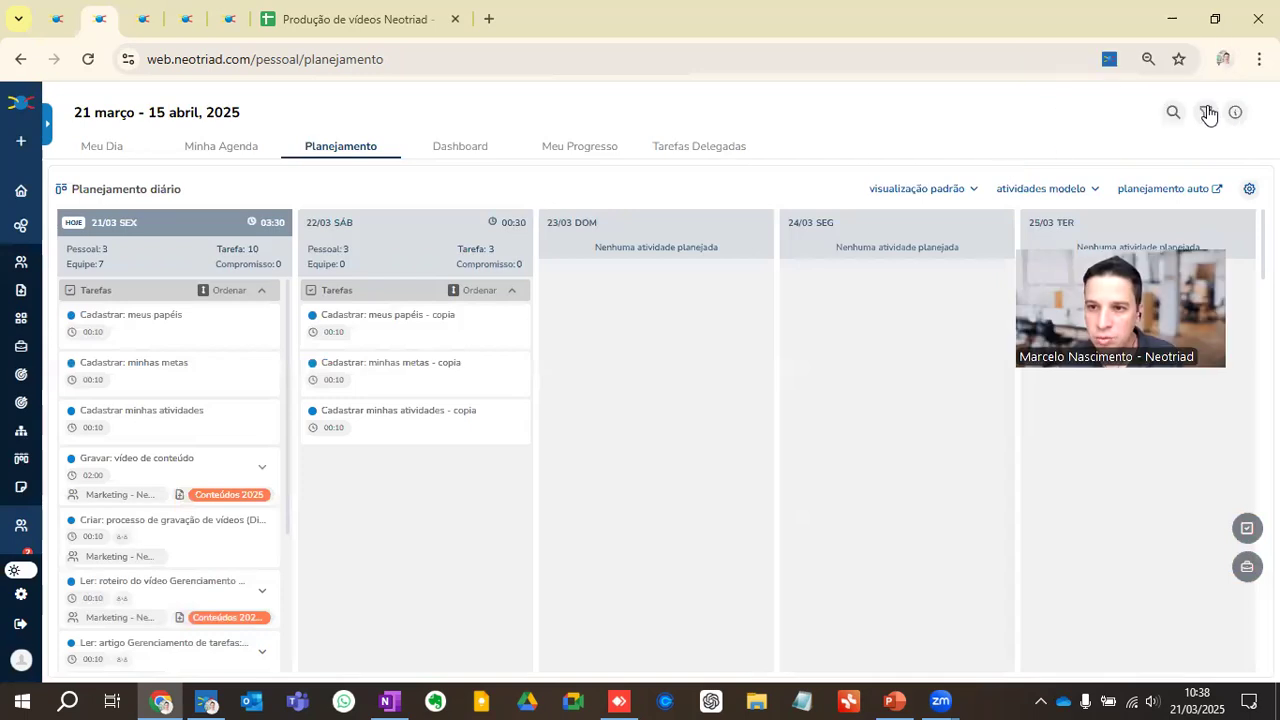
pyautogui.click(1205, 112)
pyautogui.click(706, 192)
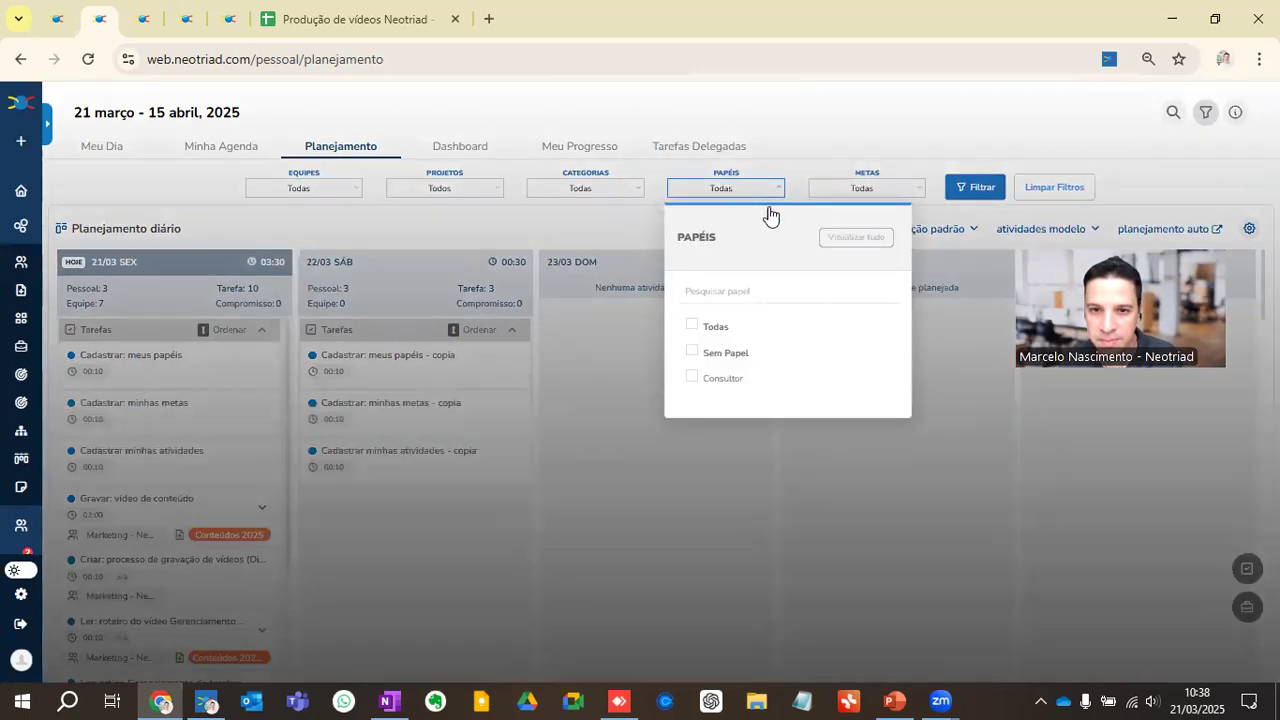
pyautogui.click(847, 240)
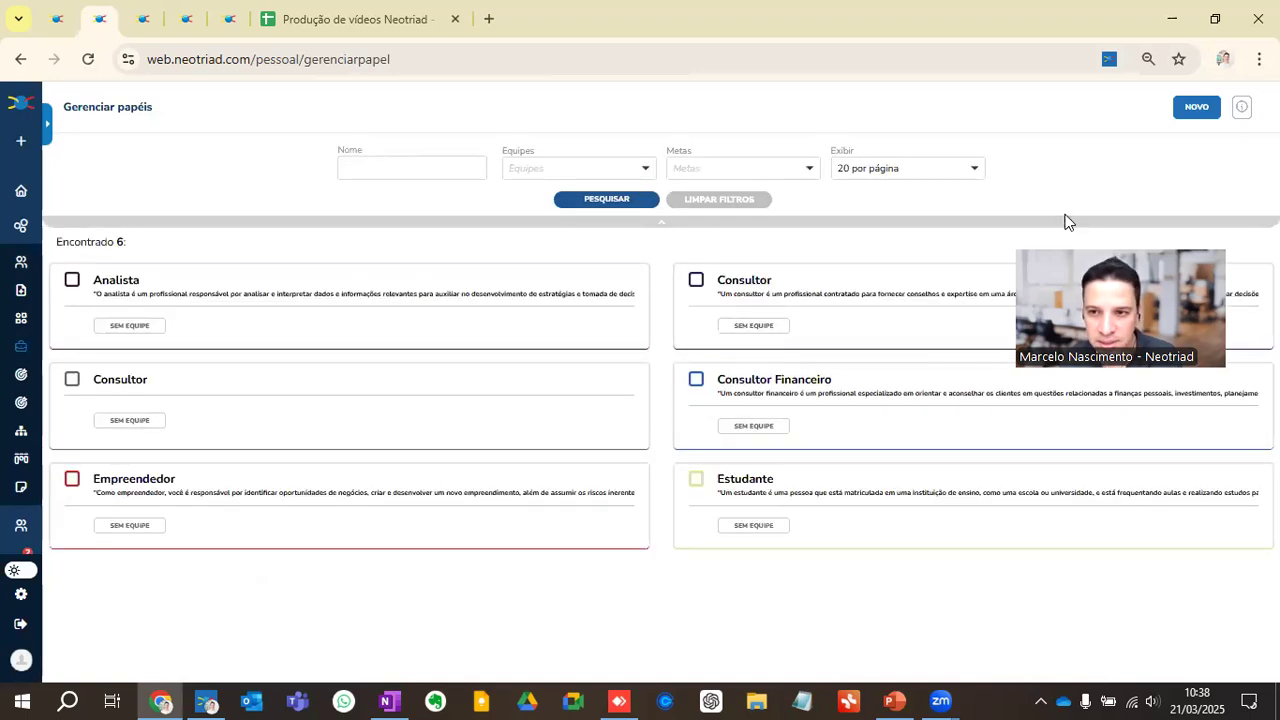
# Step: Link the Analista role to the teams Cursos e Eventos, Desenvolvimento, Equipe Neotriad S/A and Marketing, and save it
pyautogui.click(231, 298)
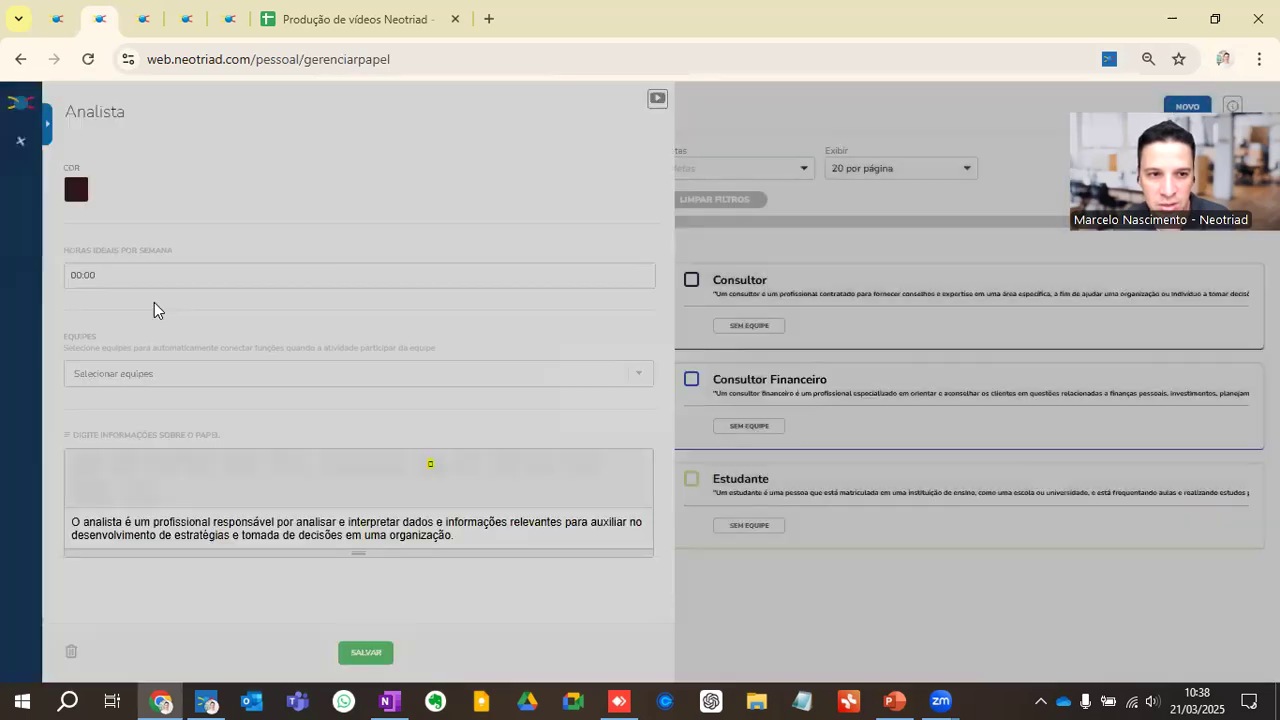
pyautogui.click(100, 375)
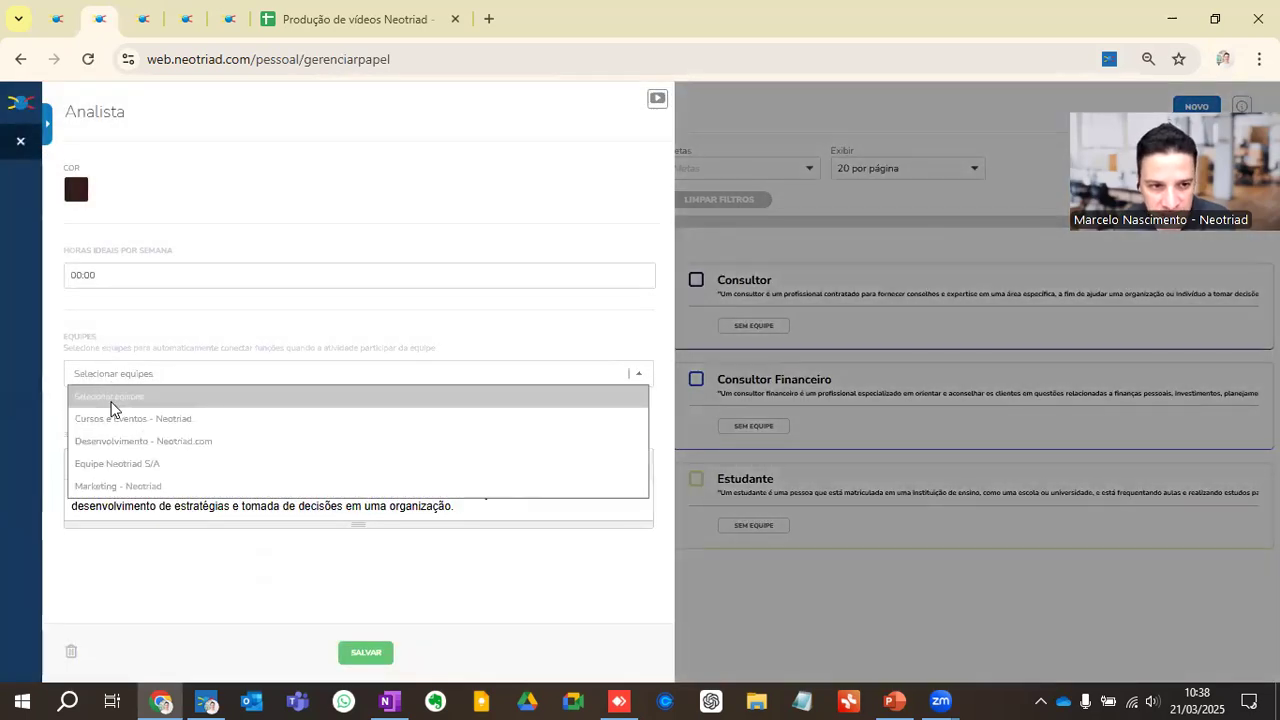
pyautogui.click(110, 420)
pyautogui.click(111, 374)
pyautogui.click(109, 418)
pyautogui.click(122, 378)
pyautogui.click(123, 420)
pyautogui.click(126, 377)
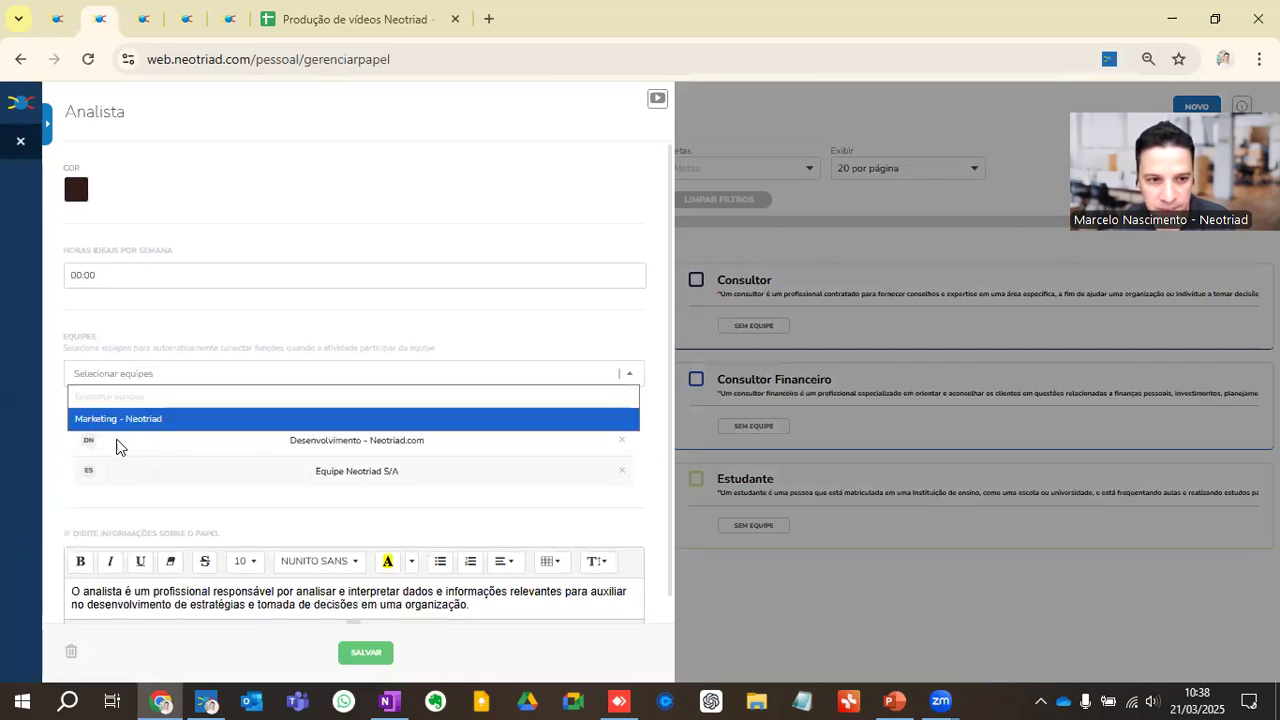
pyautogui.click(115, 420)
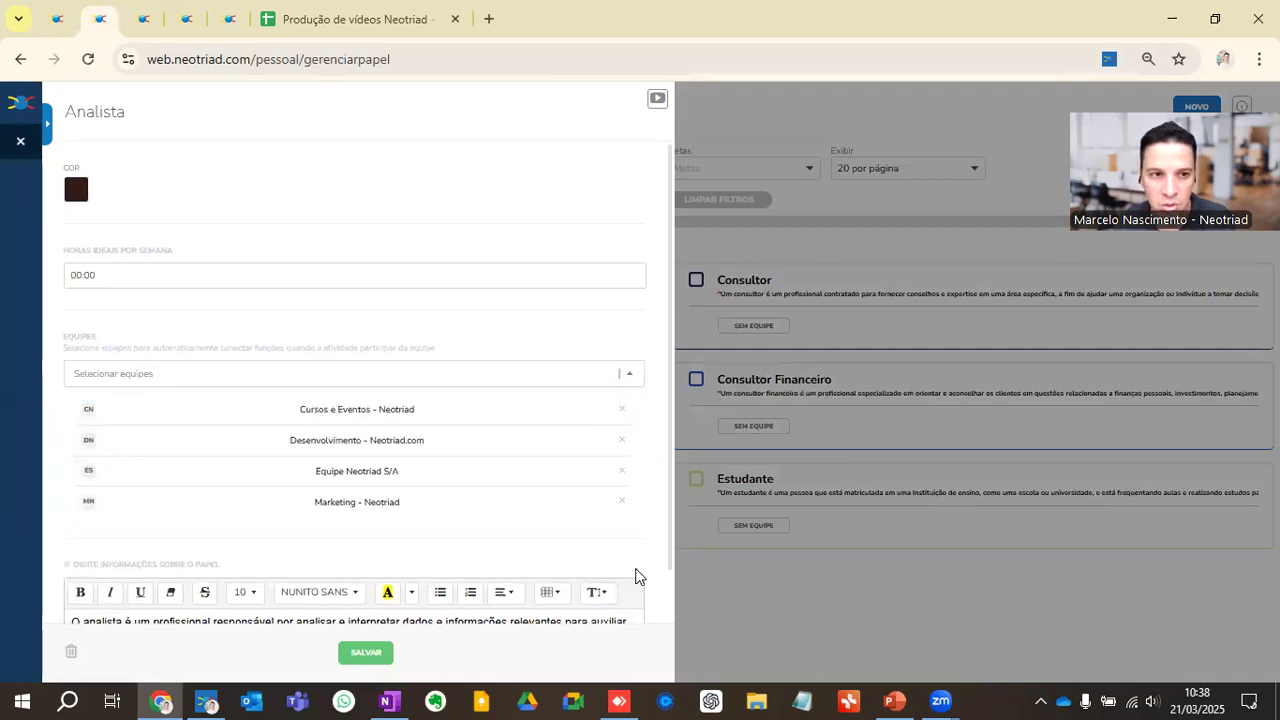
pyautogui.click(366, 654)
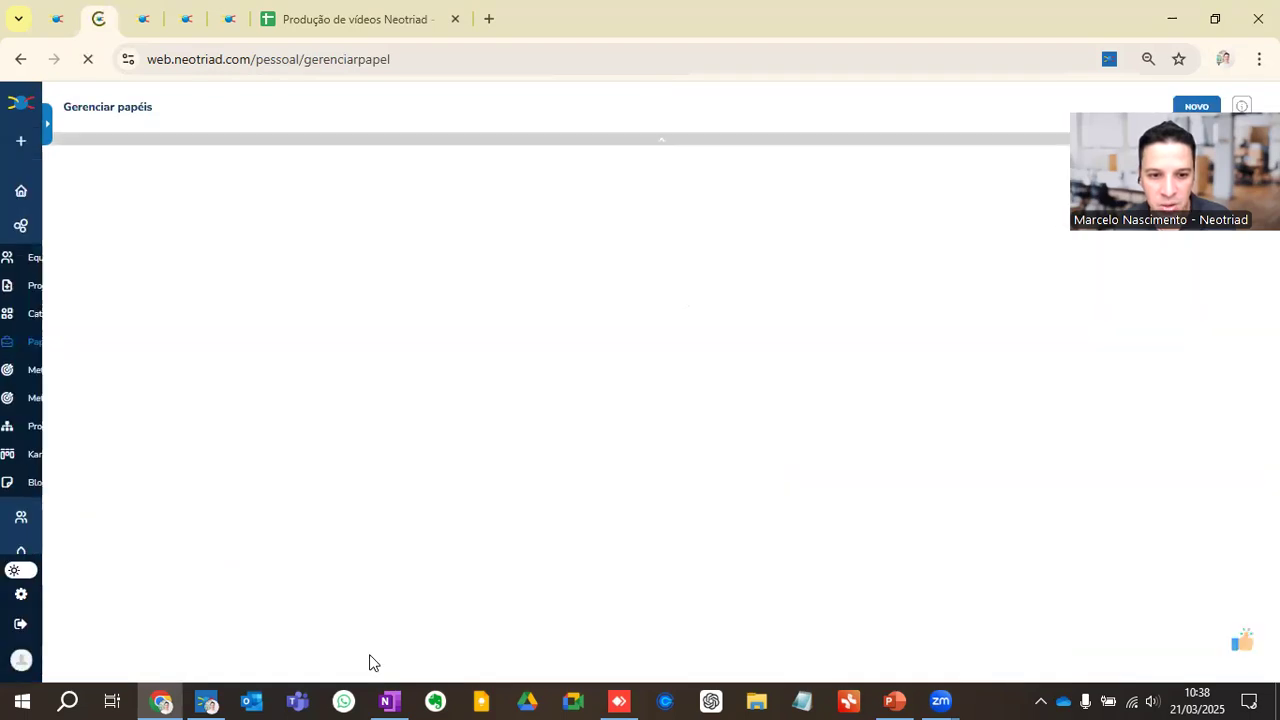
# Step: Start a new task and assign it first to the team Cursos e Eventos - Neotriad, then to Marketing - Neotriad
pyautogui.click(21, 150)
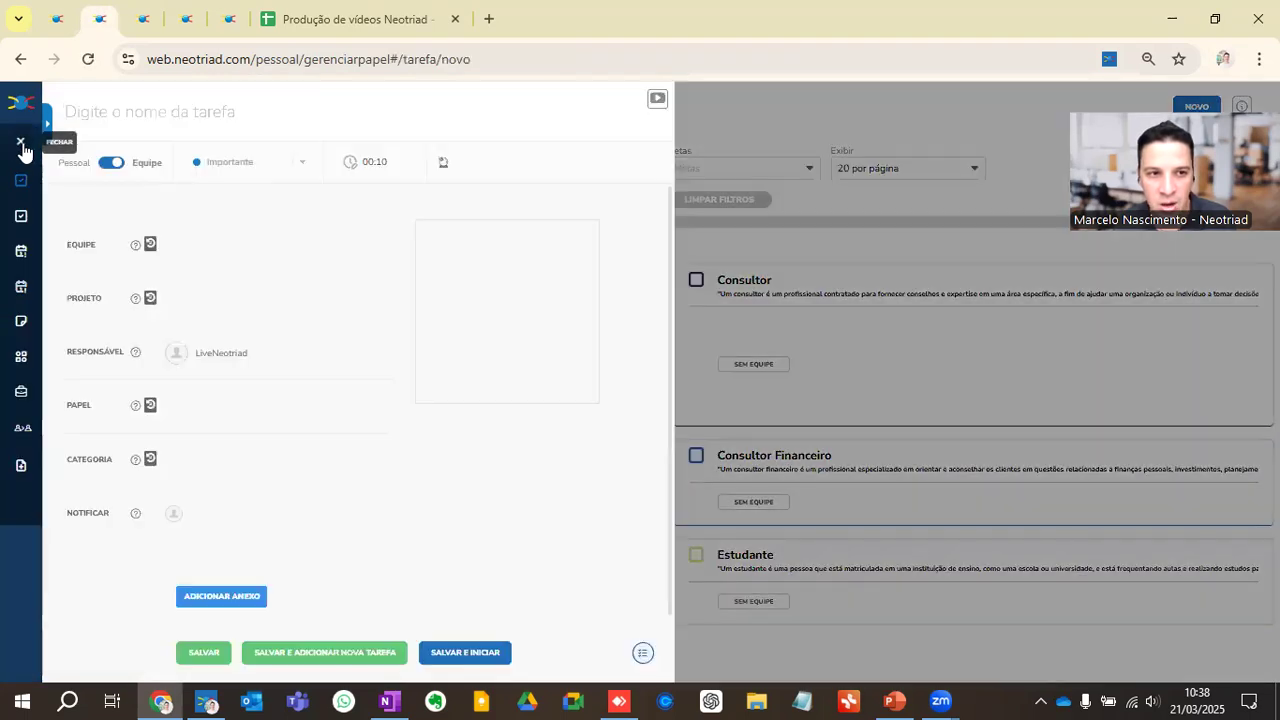
pyautogui.click(197, 249)
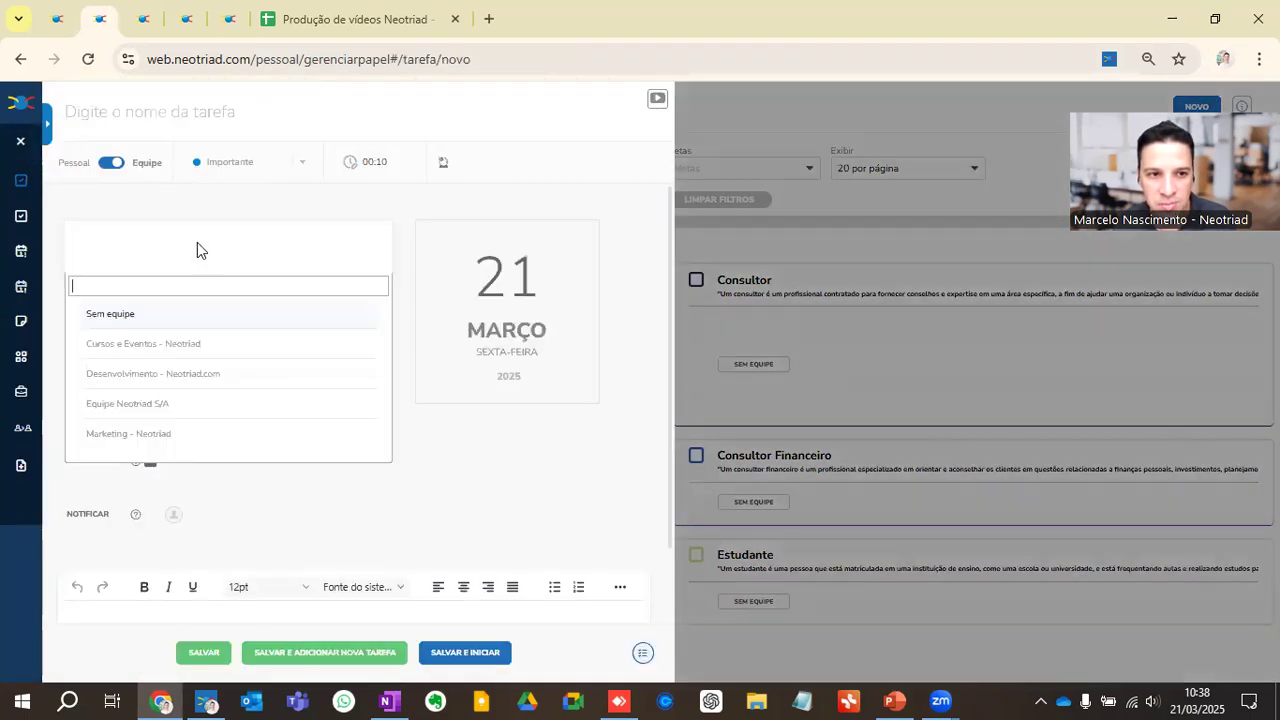
pyautogui.click(131, 345)
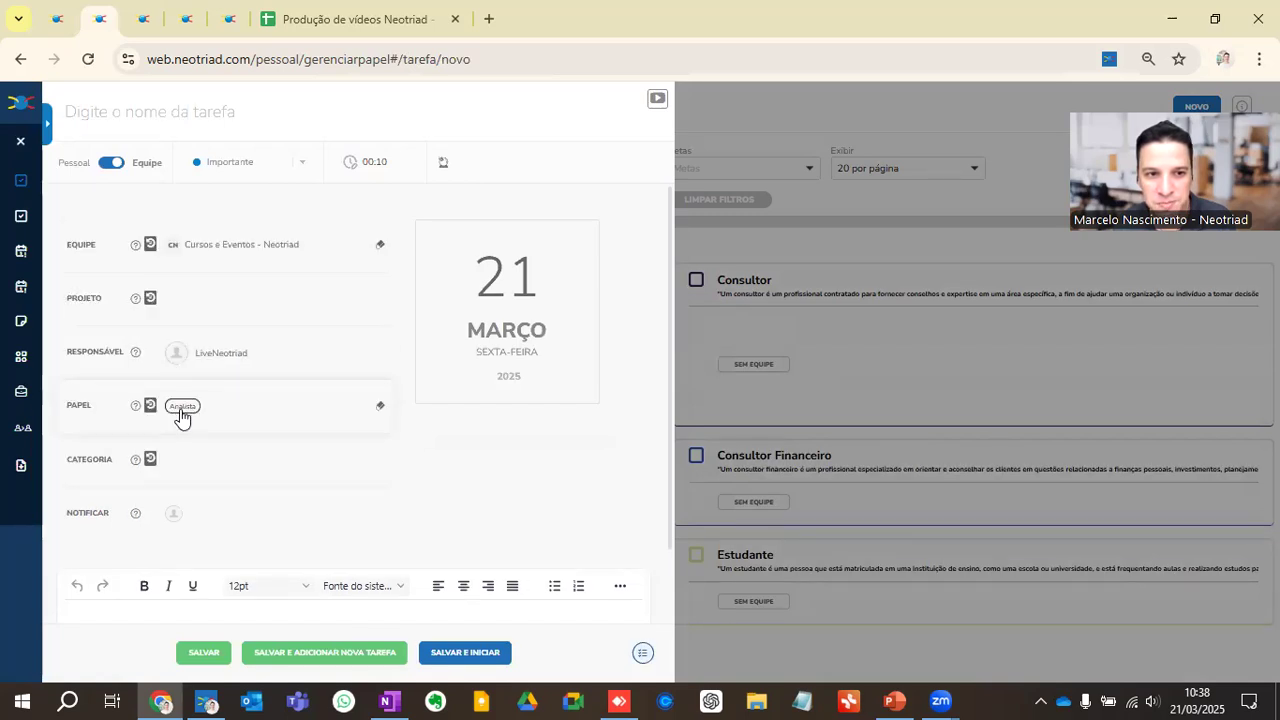
pyautogui.click(207, 246)
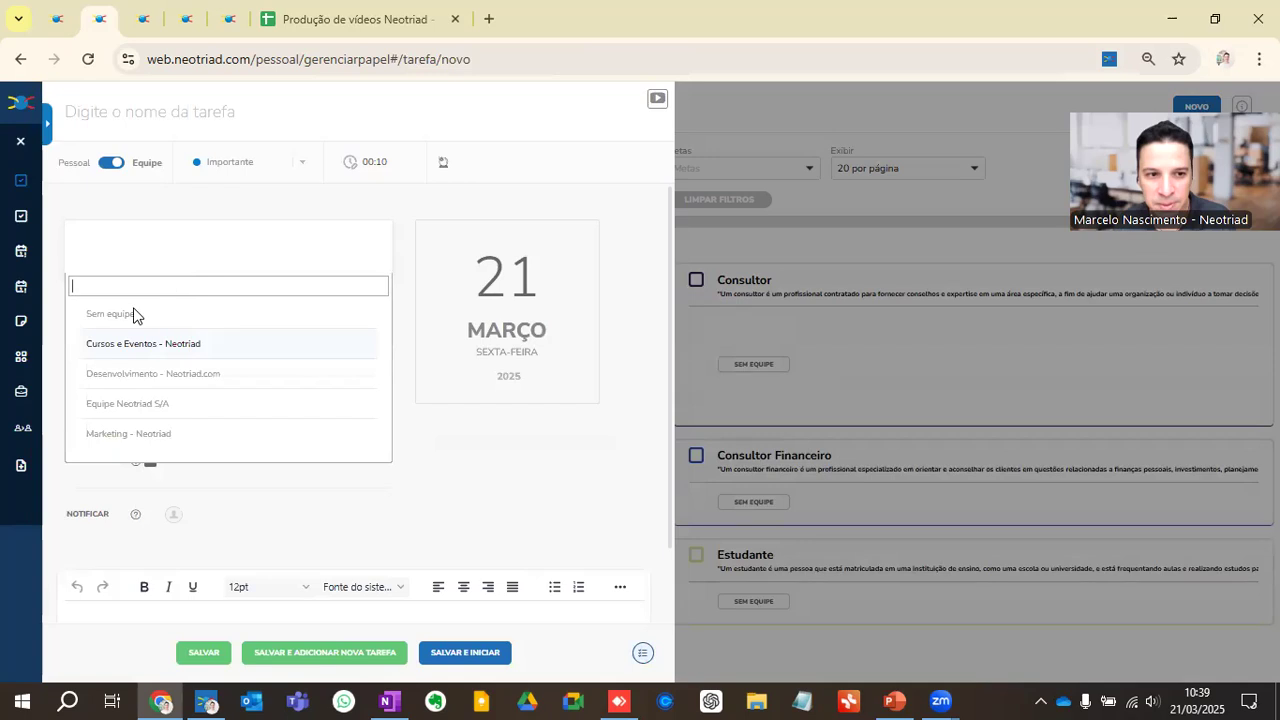
pyautogui.click(130, 433)
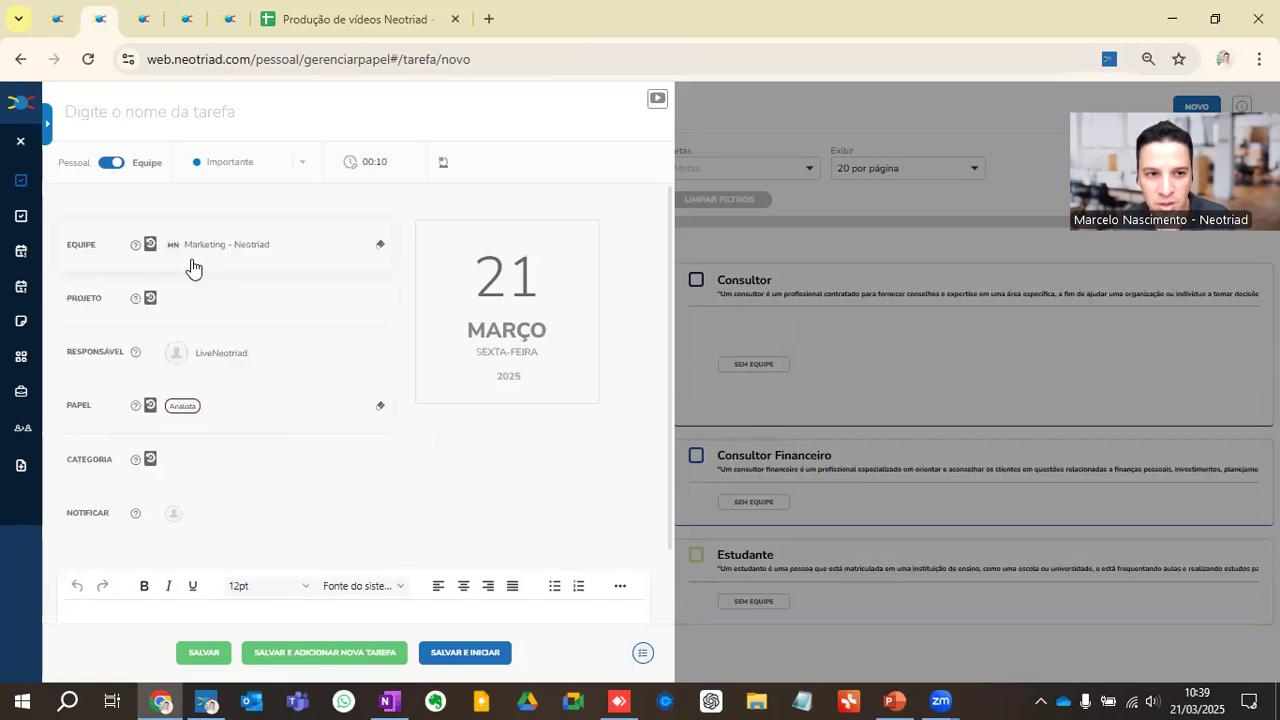
# Step: Set the new task's project to Conteúdos 2025 and close the task without saving
pyautogui.click(182, 298)
pyautogui.write('co')
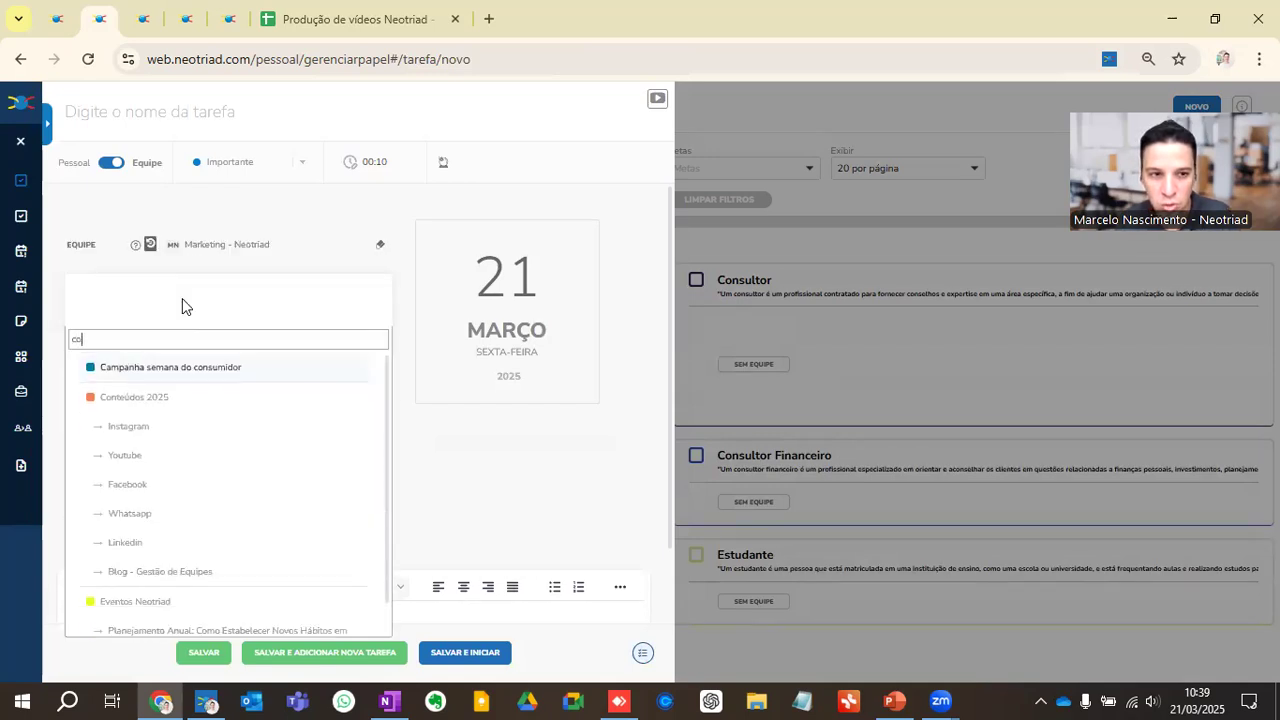
pyautogui.write('nte')
pyautogui.click(157, 367)
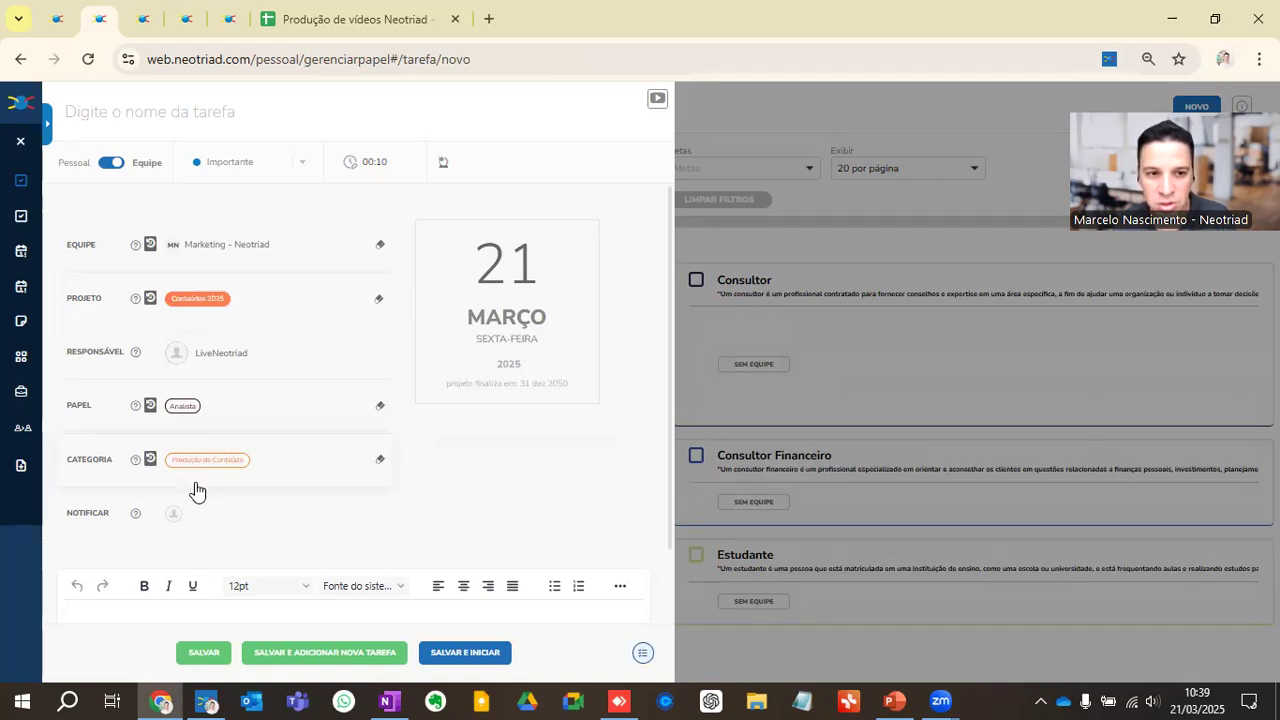
pyautogui.click(21, 142)
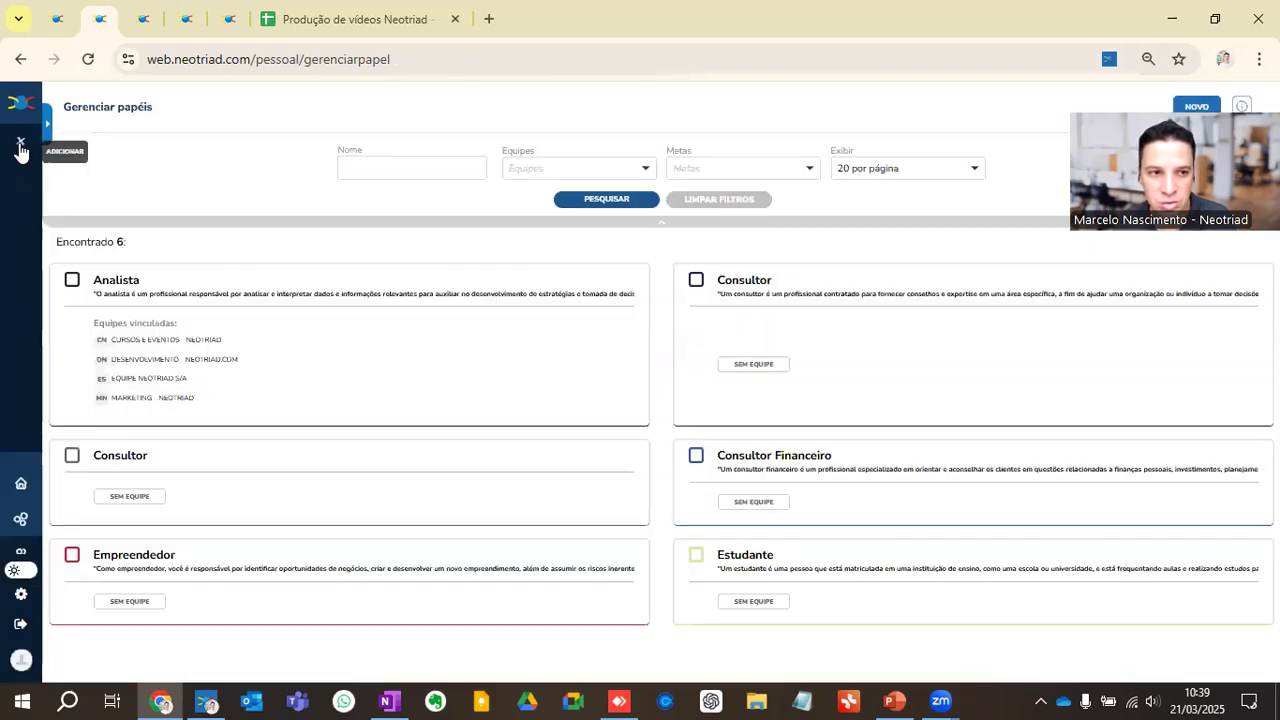
# Step: In the general settings, switch "Listar Categorias ao selecionar projeto" to Não and close the settings without saving
pyautogui.click(47, 128)
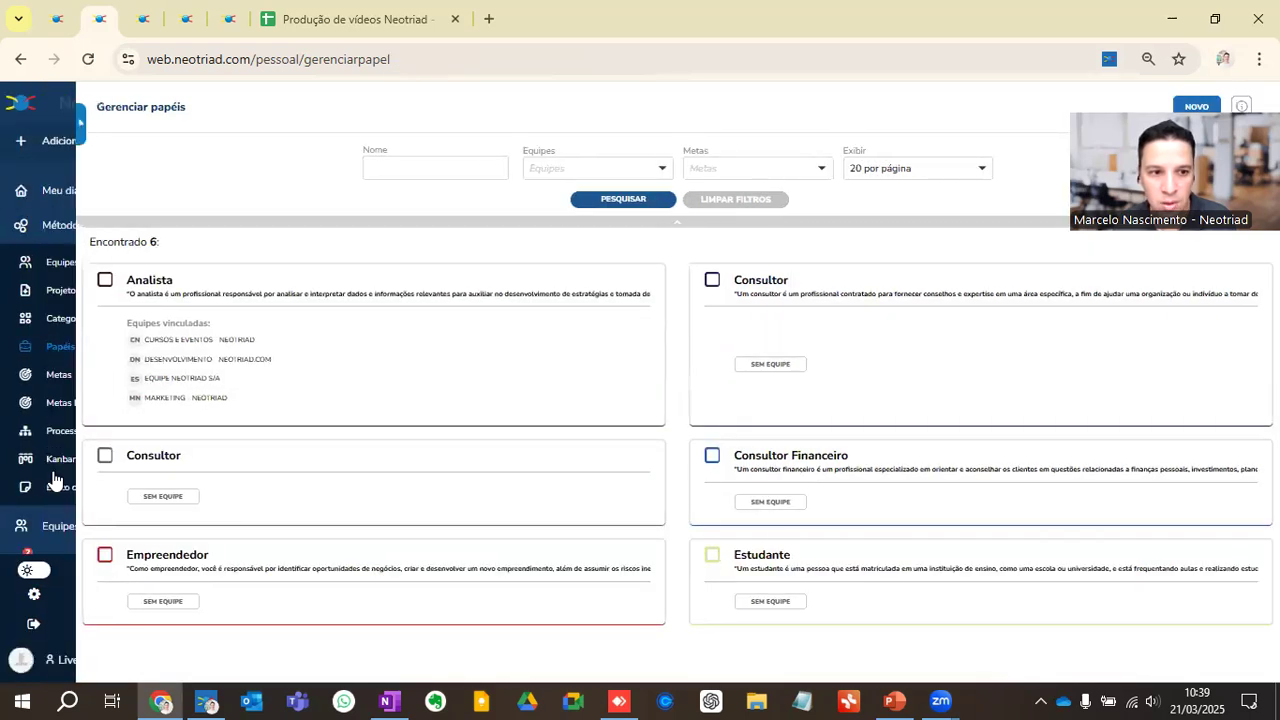
pyautogui.click(72, 625)
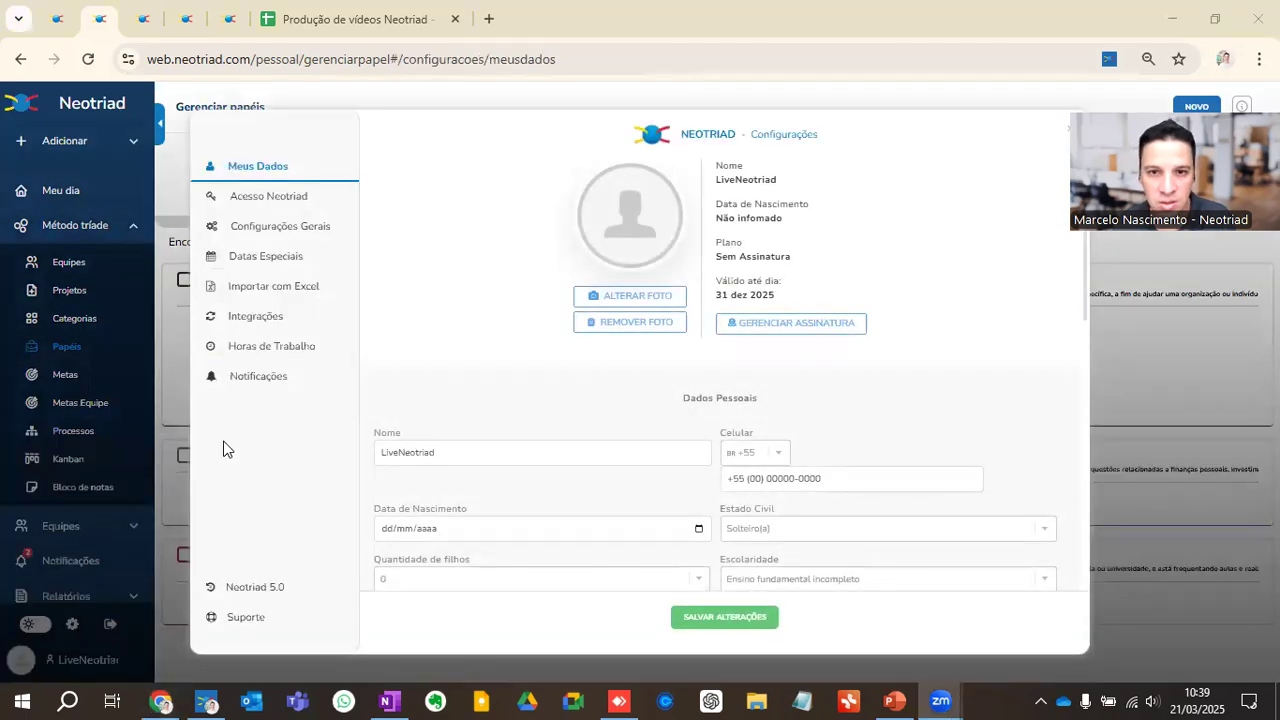
pyautogui.click(302, 232)
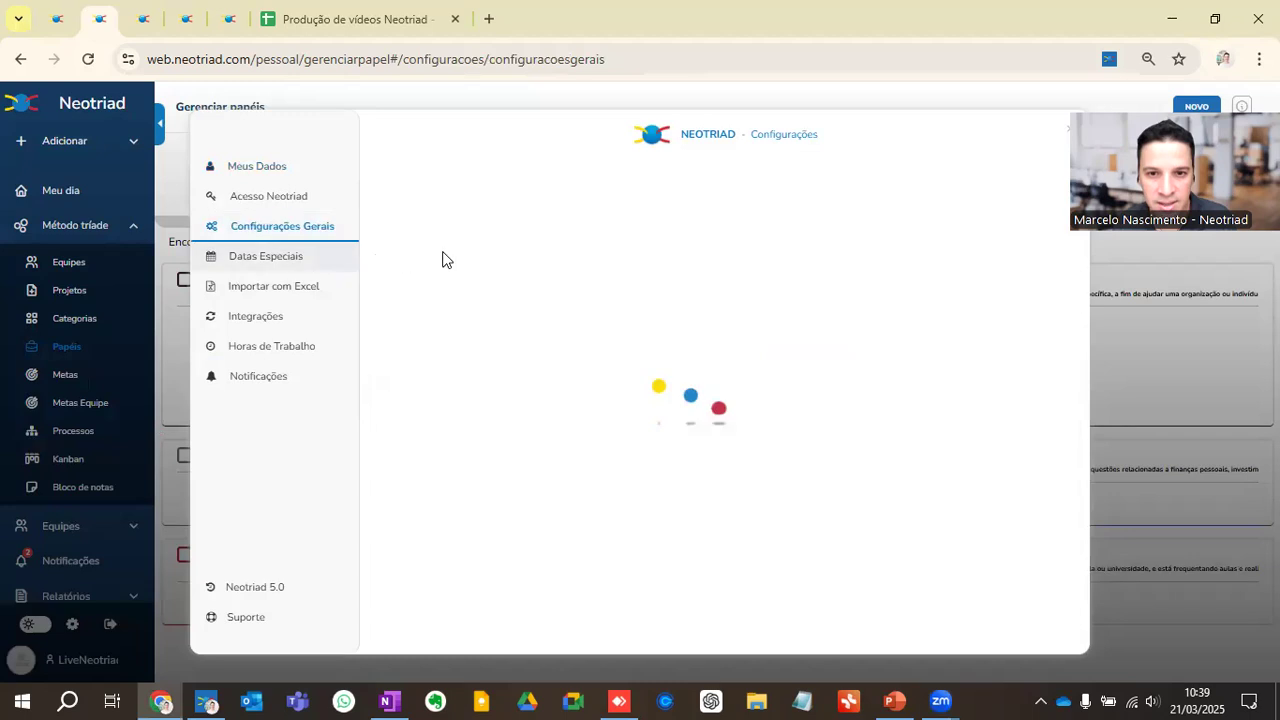
pyautogui.scroll(-1, 640, 400)
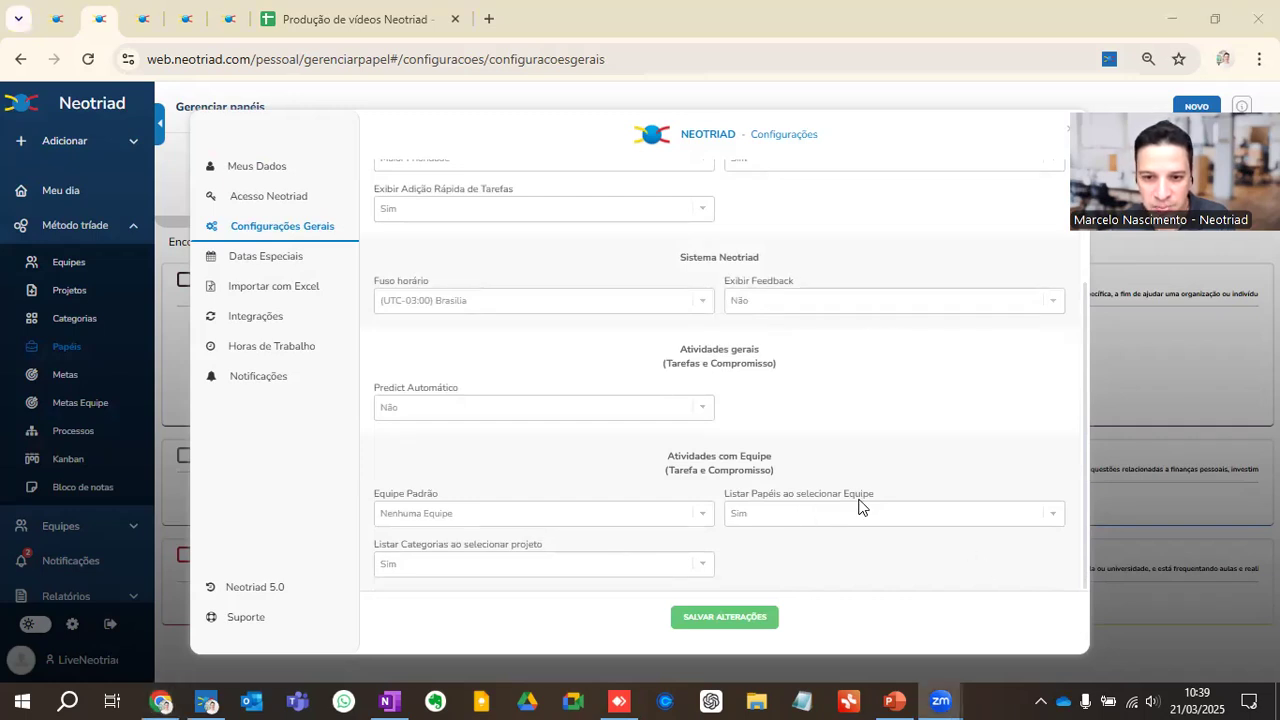
pyautogui.click(452, 563)
pyautogui.click(424, 610)
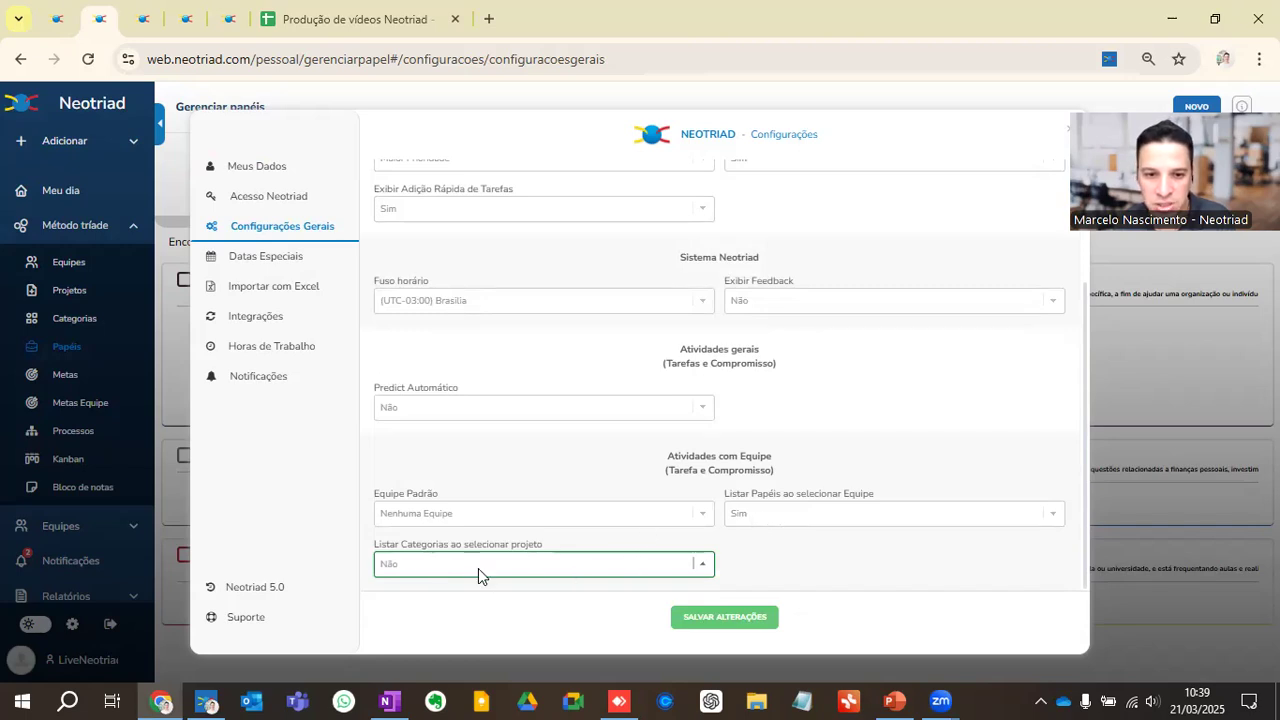
pyautogui.click(1074, 134)
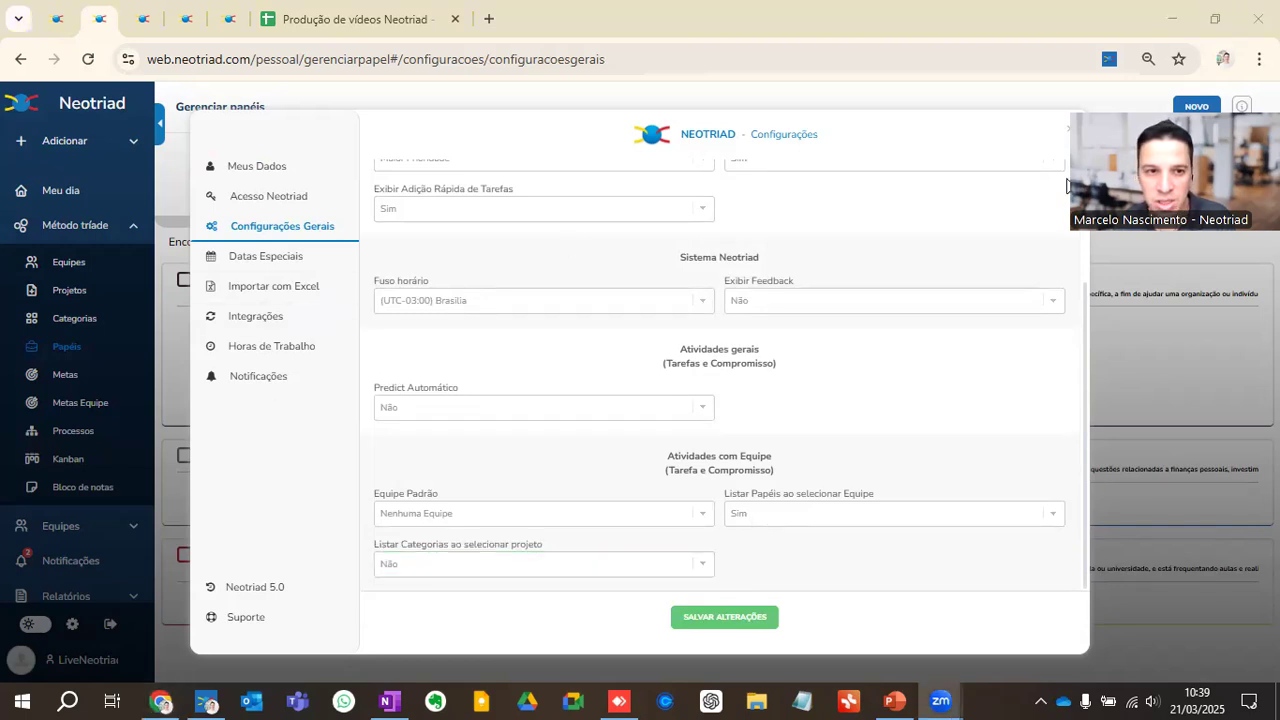
pyautogui.click(1064, 131)
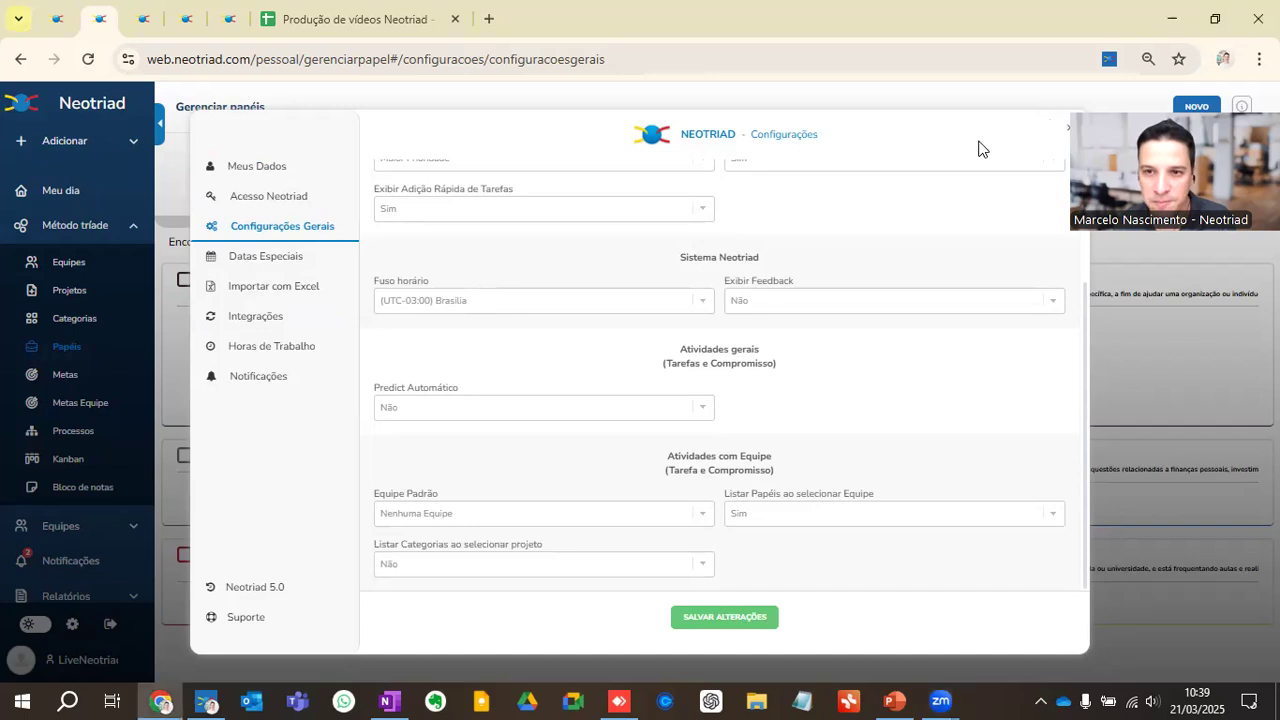
pyautogui.click(81, 194)
# Step: In the third Neotriad browser tab, reload the daily planning and open the teams management list
pyautogui.click(145, 19)
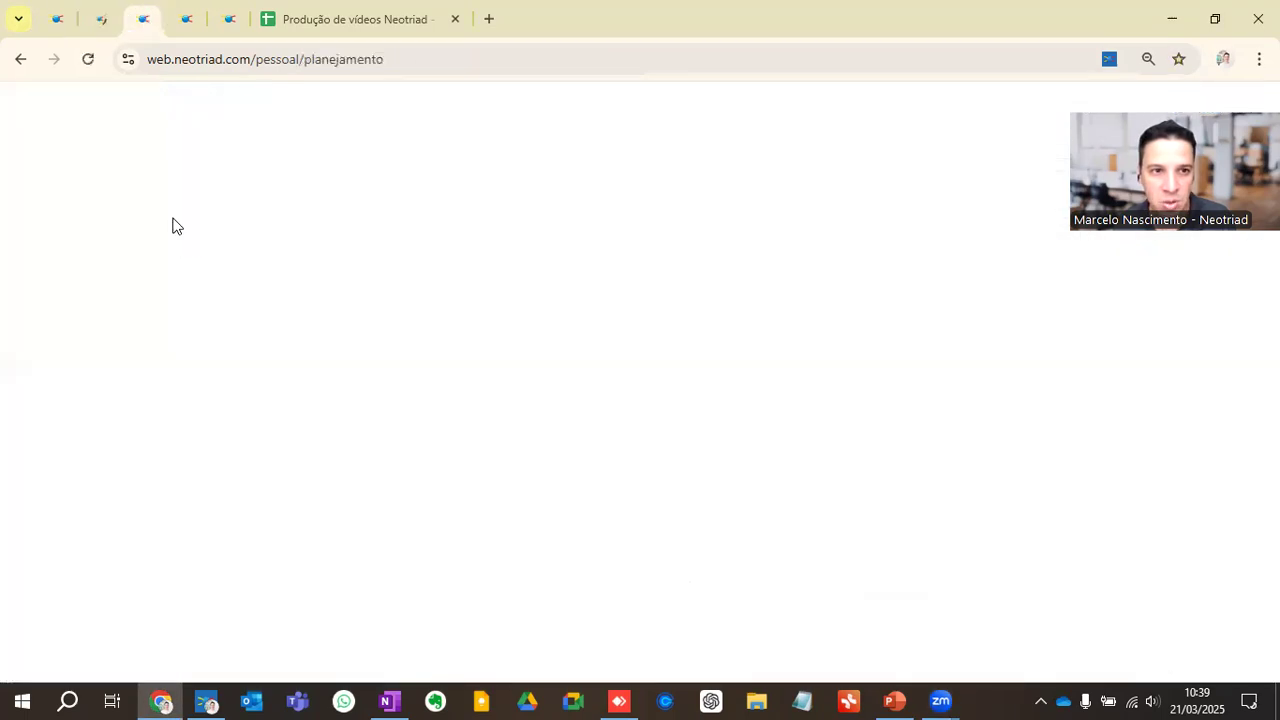
pyautogui.click(88, 59)
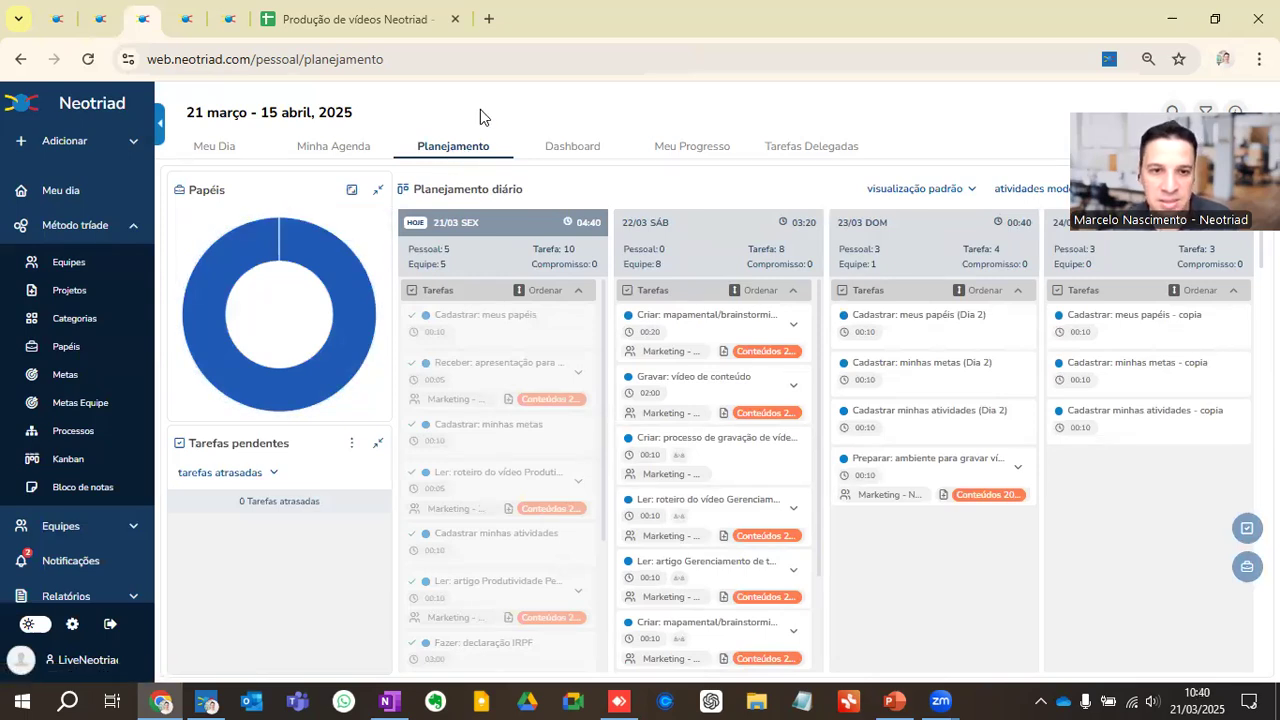
pyautogui.click(70, 263)
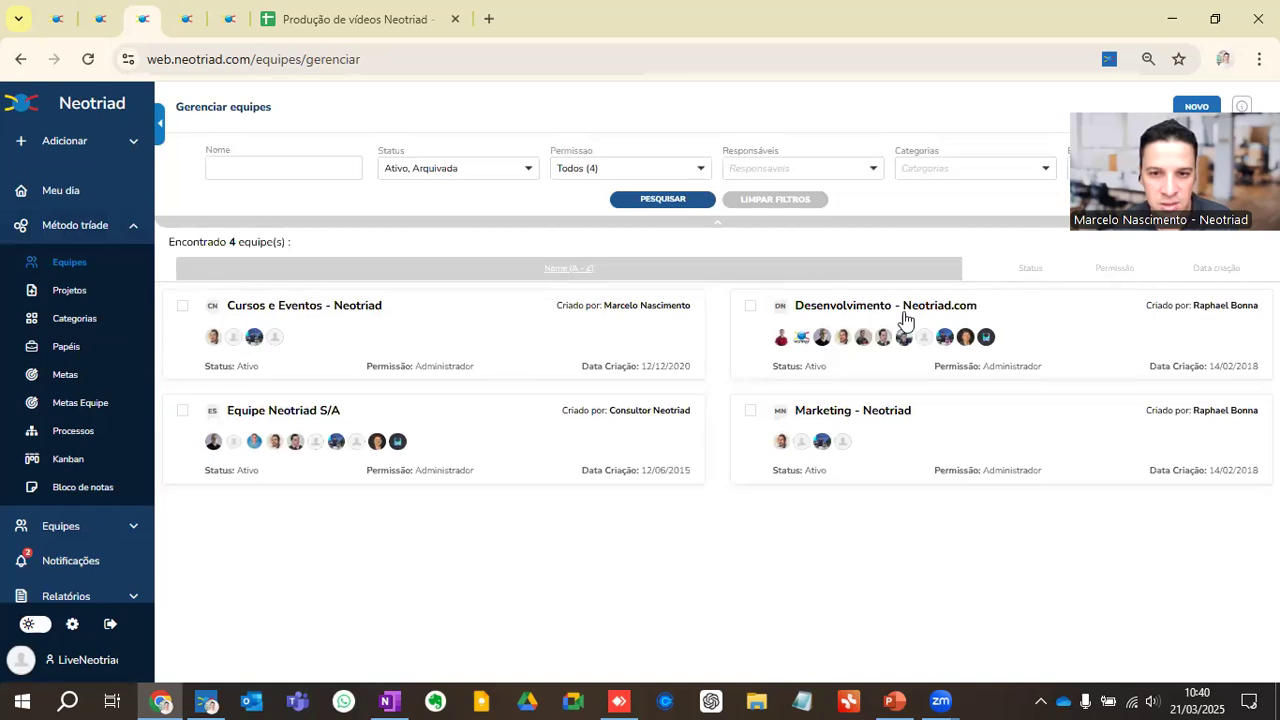
# Step: Start a new task and assign it to the team Desenvolvimento - Neotriad.com
pyautogui.click(55, 147)
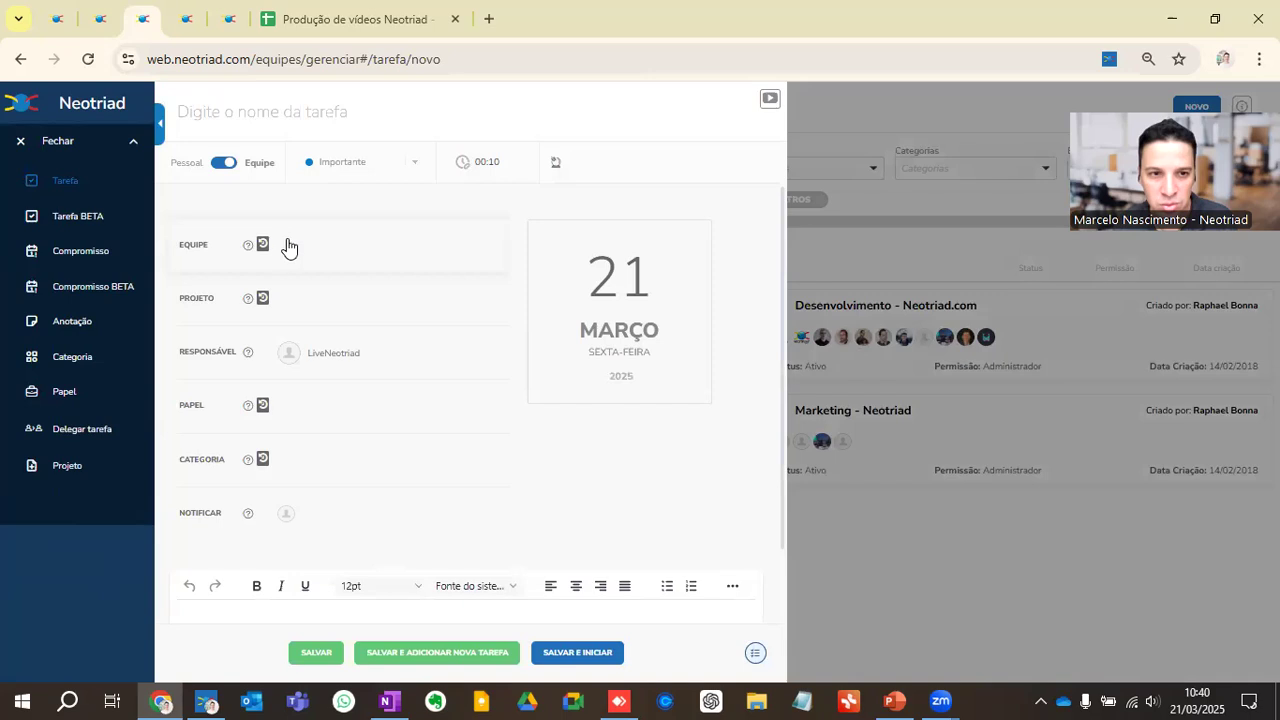
pyautogui.click(294, 247)
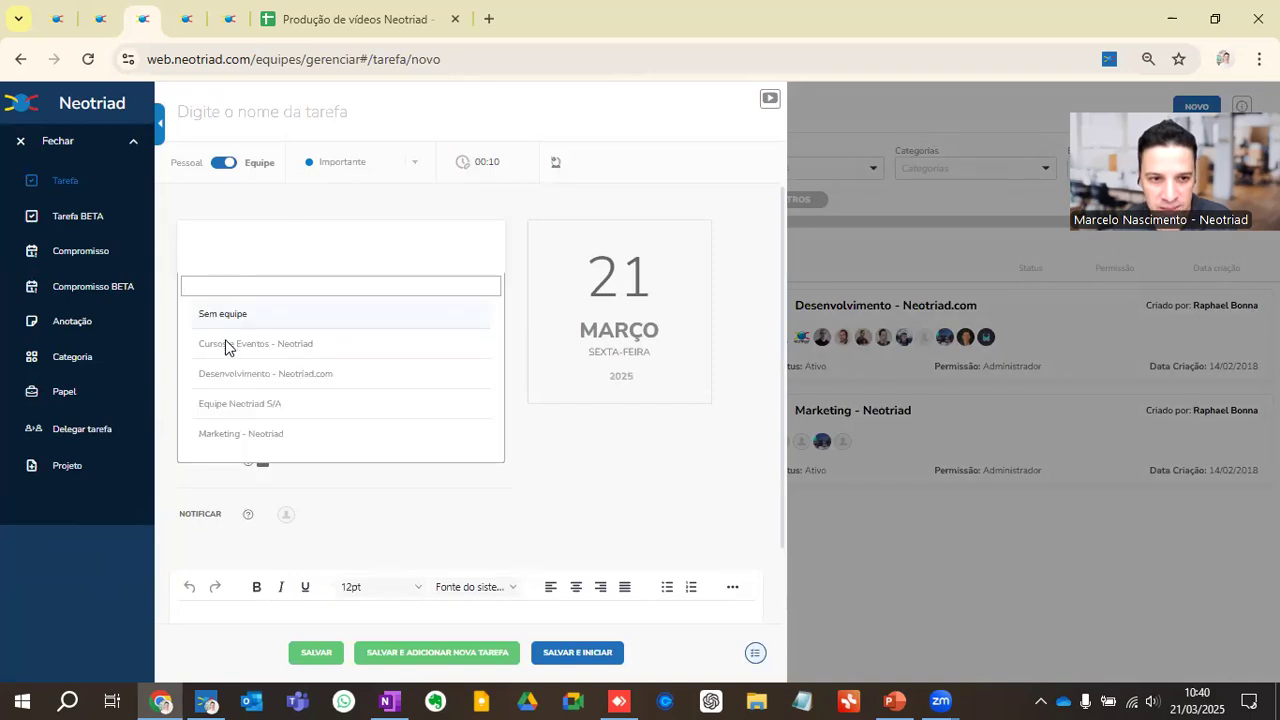
pyautogui.click(232, 374)
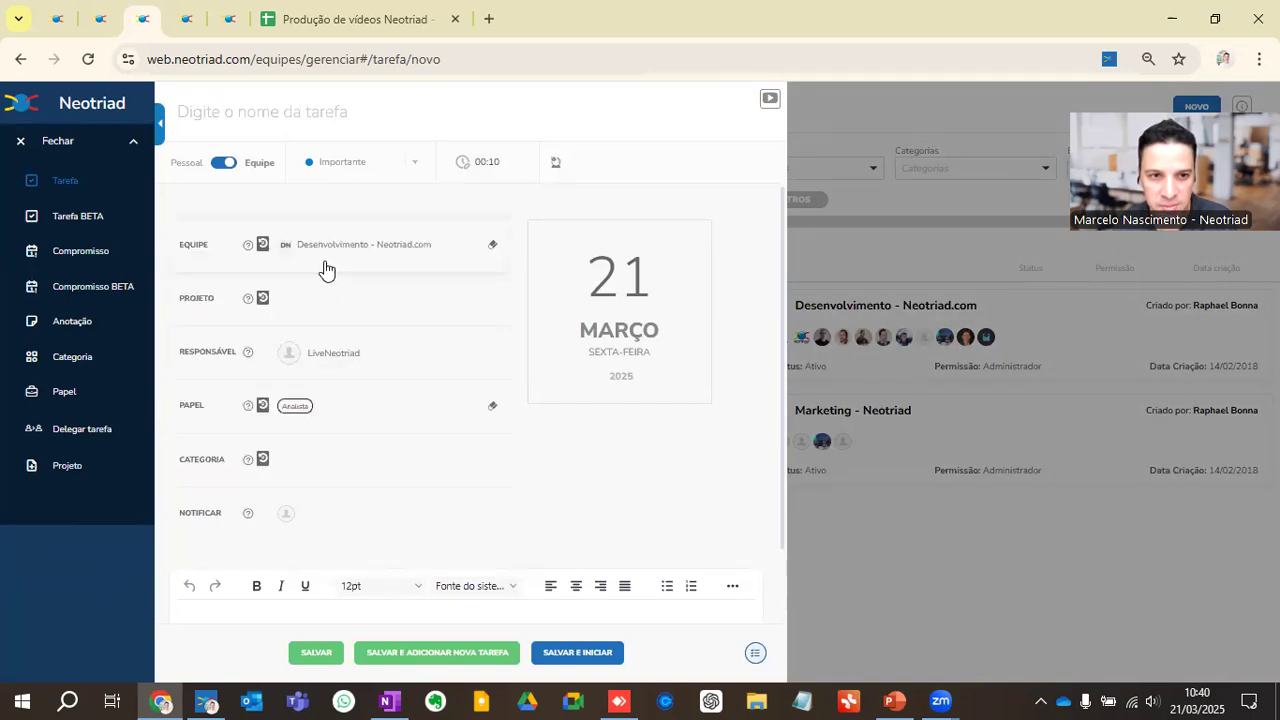
# Step: Delegate the new task to another member of the team as its responsável, and close the task without saving
pyautogui.click(338, 362)
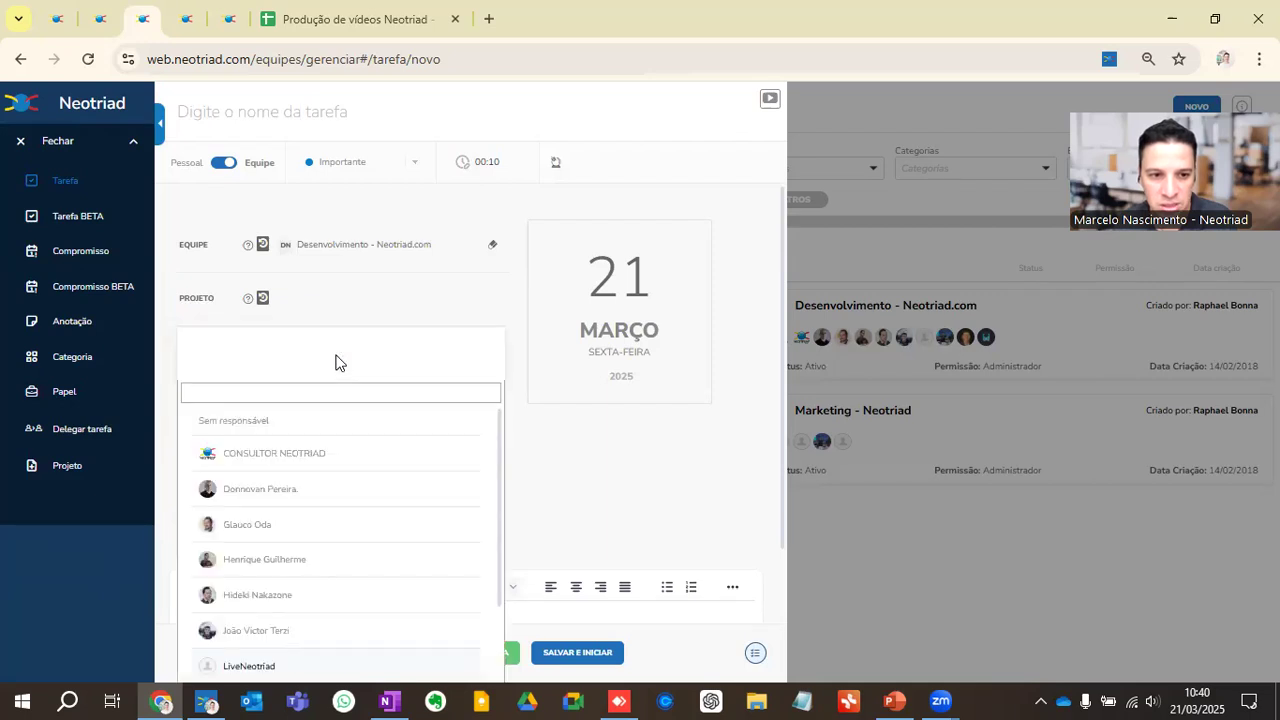
pyautogui.scroll(-2, 295, 515)
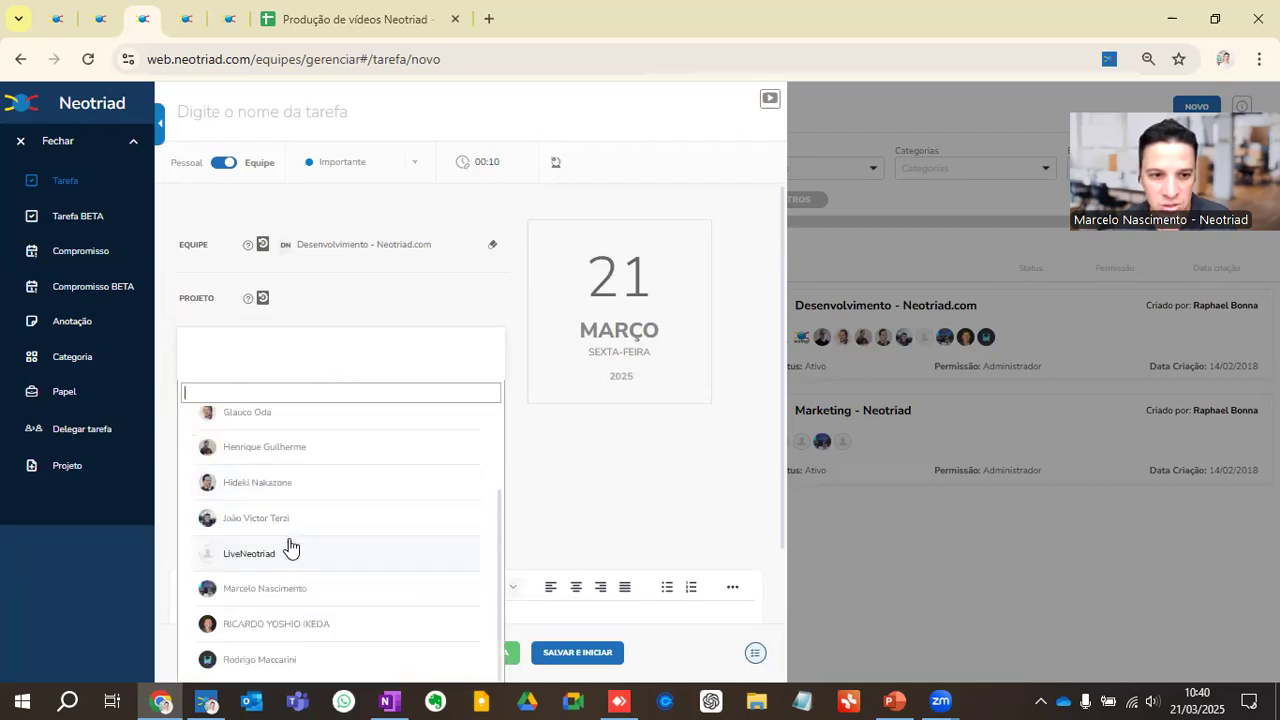
pyautogui.click(315, 452)
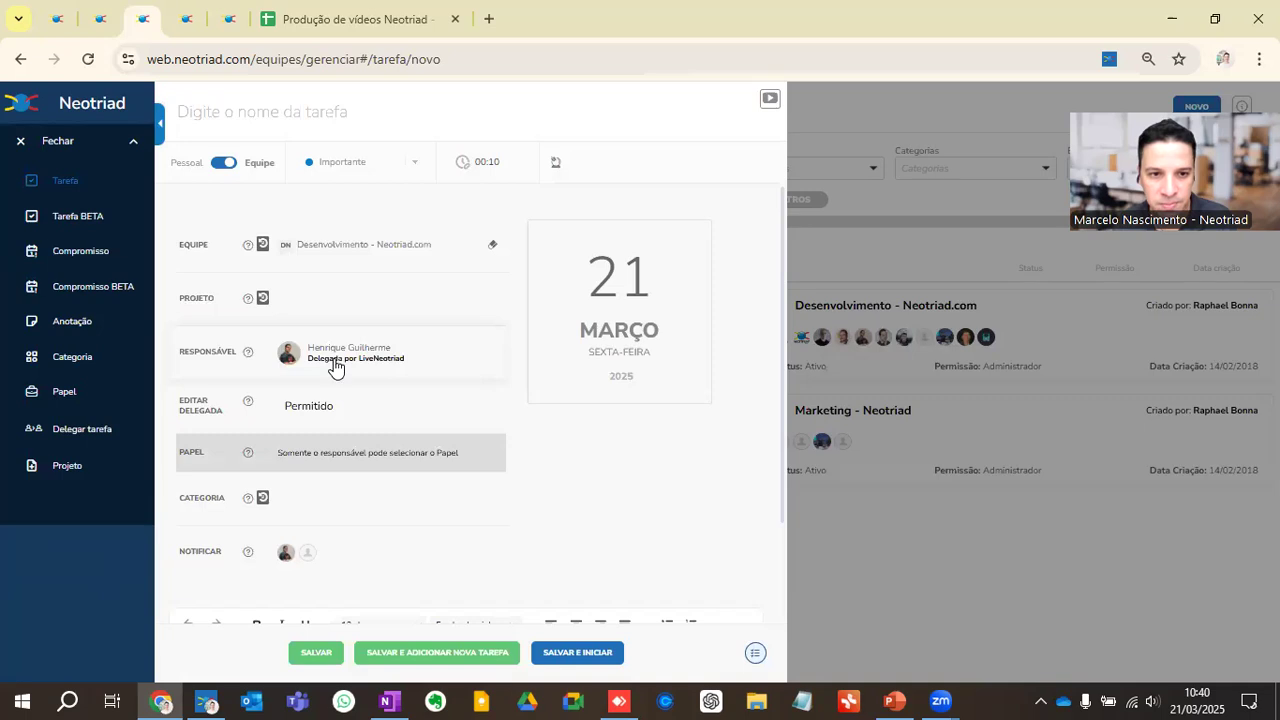
pyautogui.click(1023, 561)
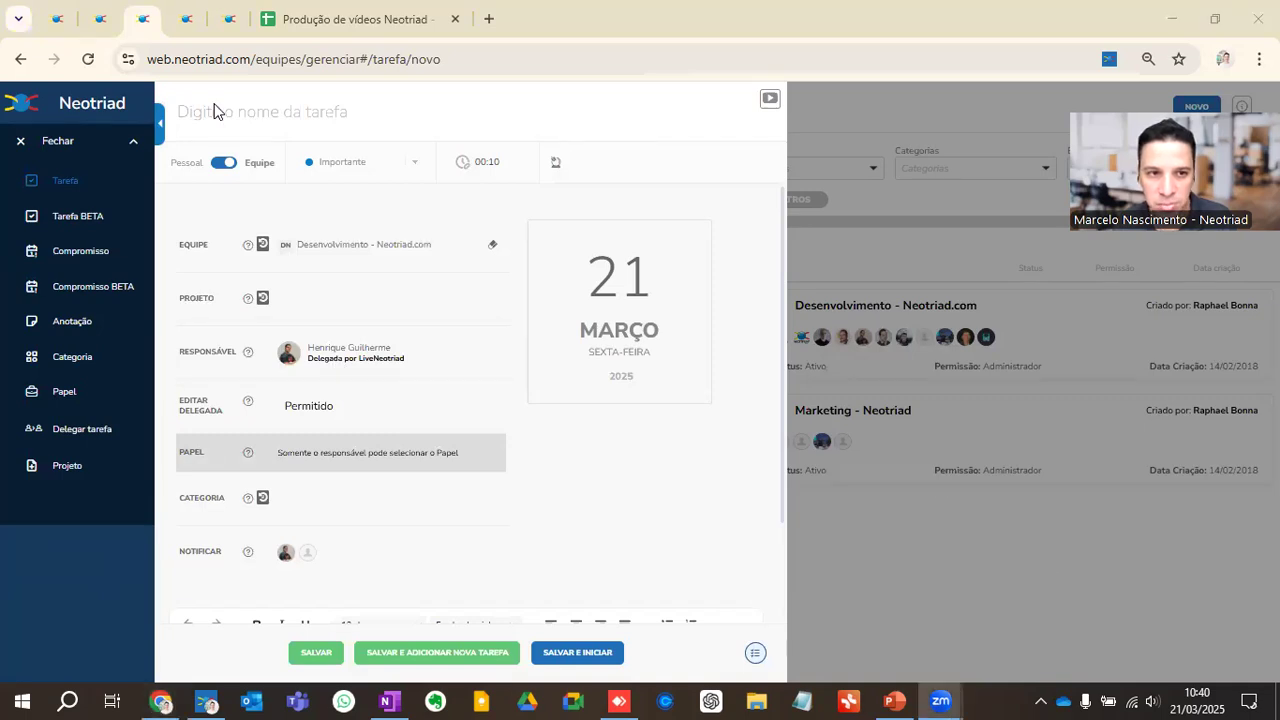
pyautogui.scroll(-1, 270, 486)
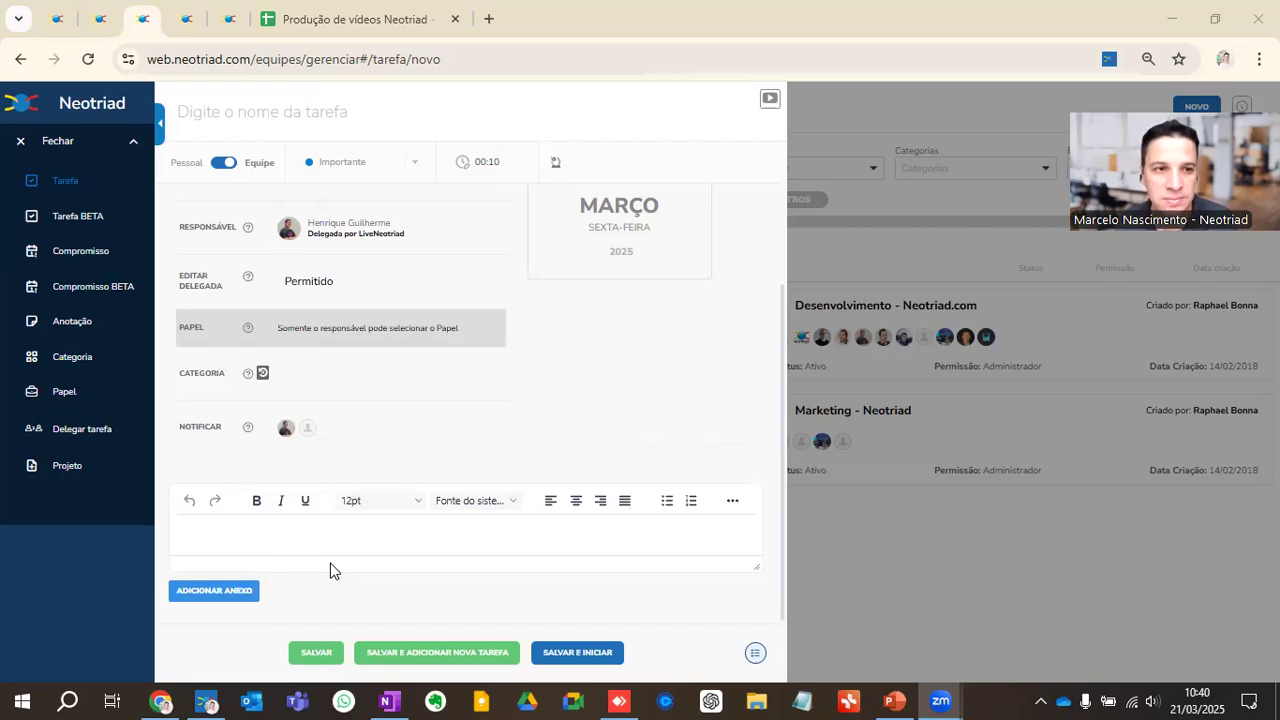
pyautogui.click(78, 146)
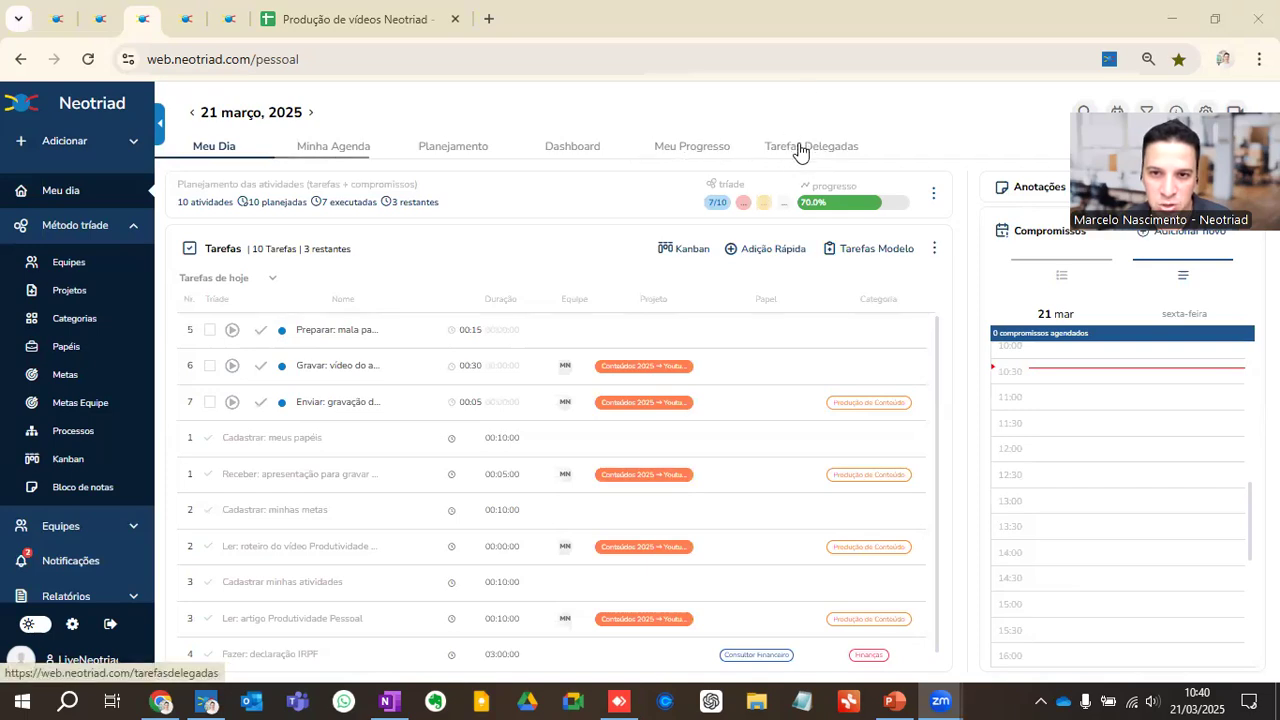
# Step: Check the list of delegated tasks, and return to the daily planning in the first Neotriad browser tab
pyautogui.click(808, 153)
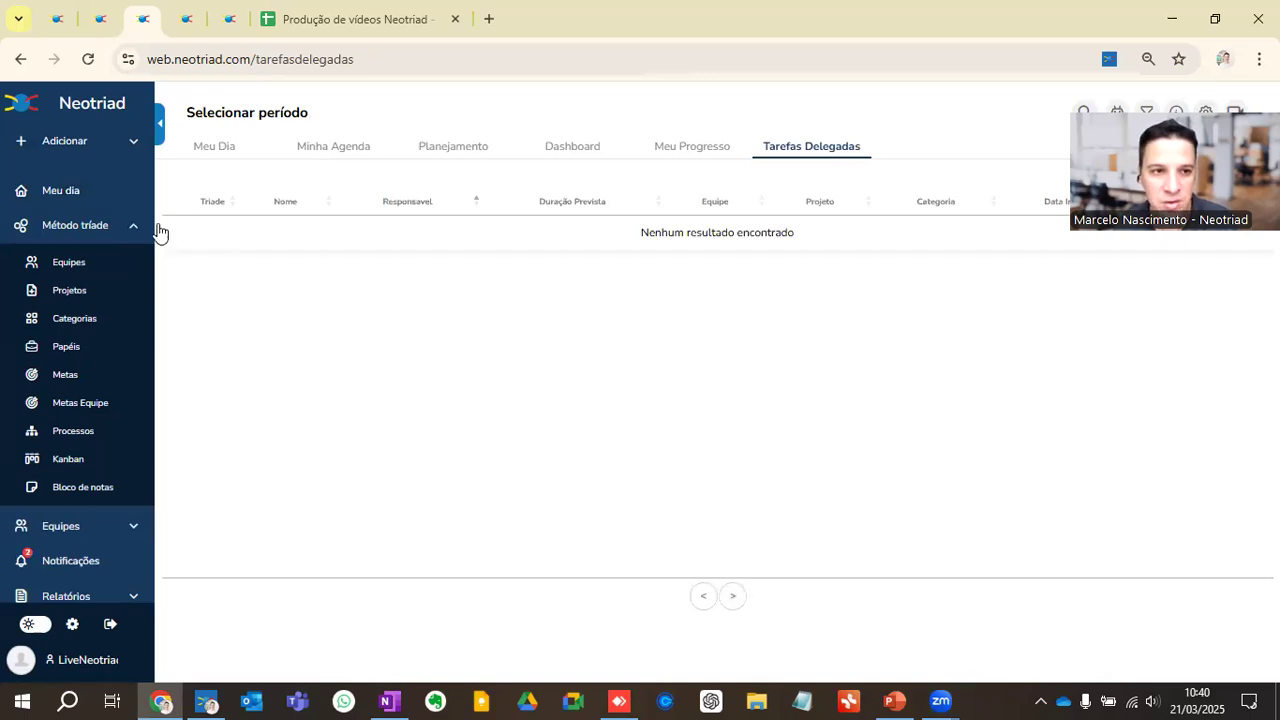
pyautogui.click(96, 193)
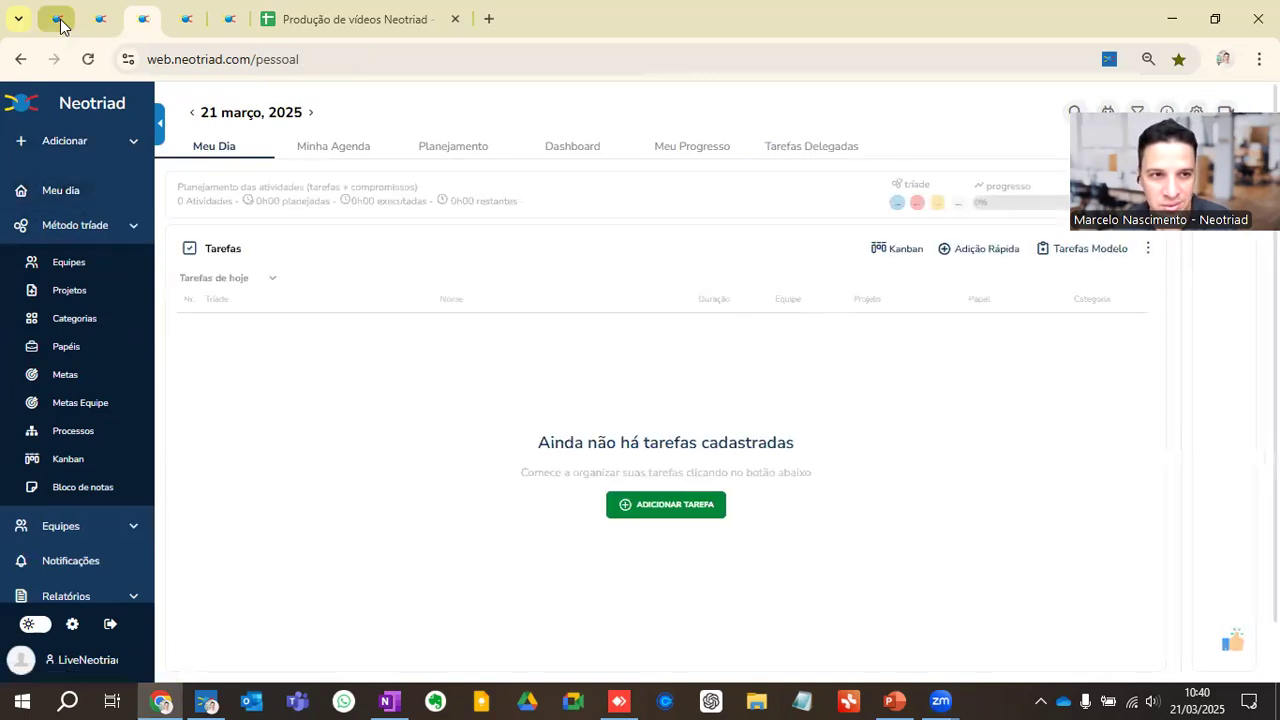
pyautogui.click(57, 19)
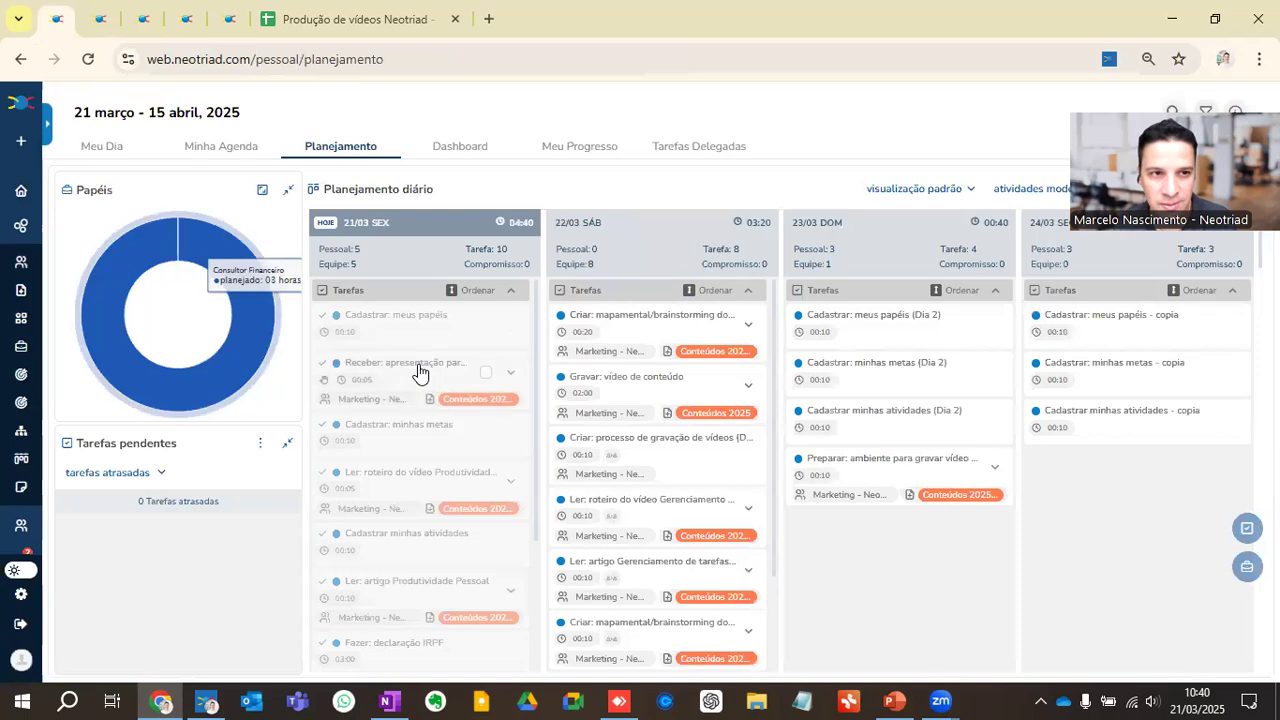
# Step: Switch to the PowerPoint presentation, resume the slide show and advance to the slide "Consultoria de implementação"
pyautogui.click(898, 698)
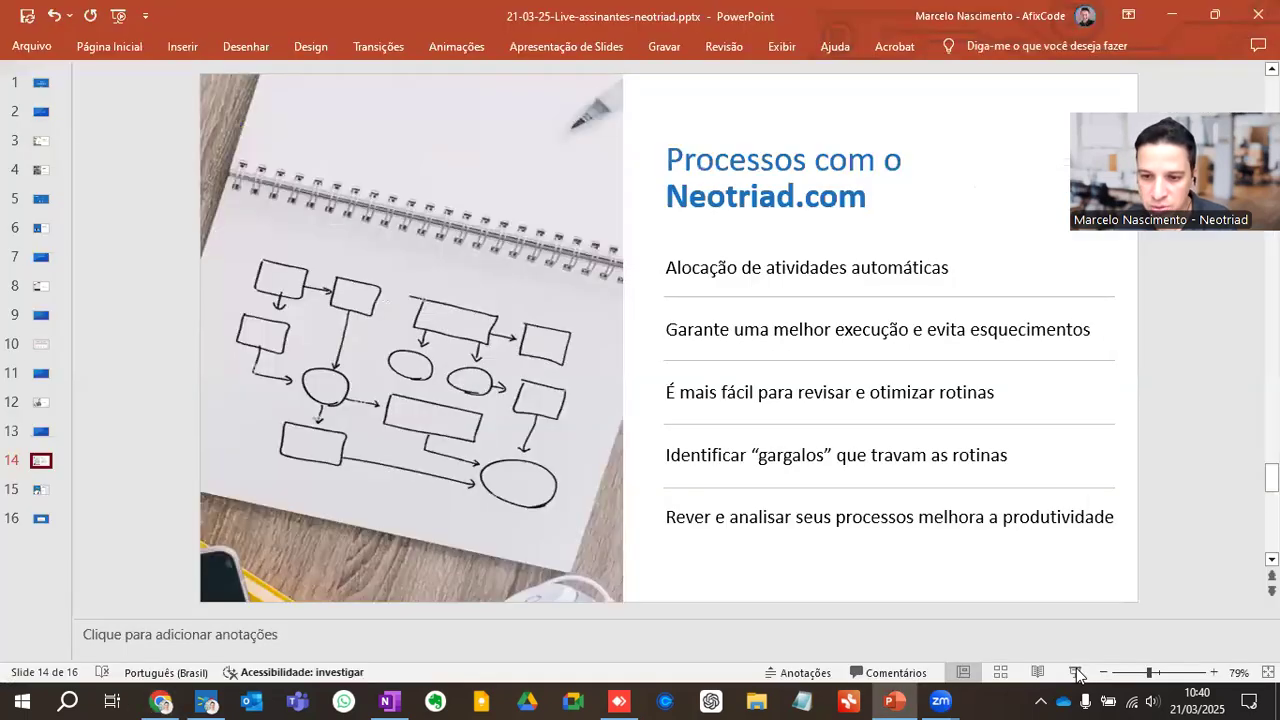
pyautogui.click(1075, 672)
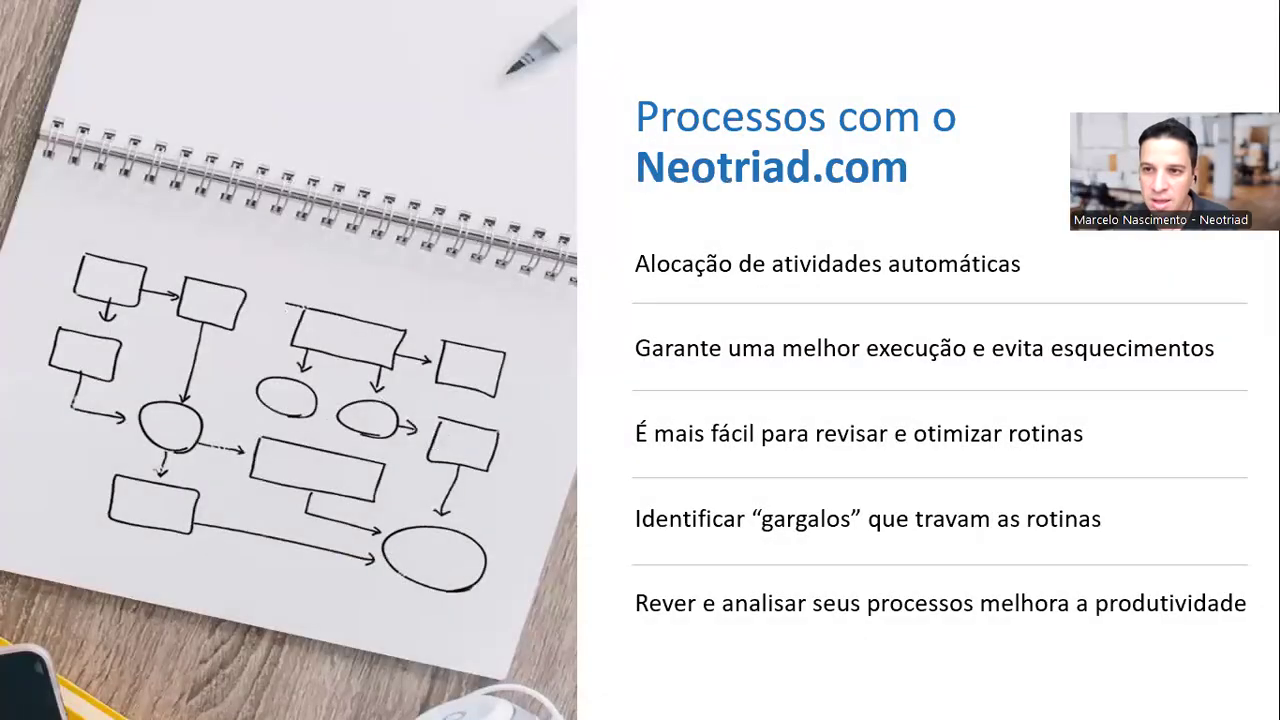
pyautogui.press('Right')
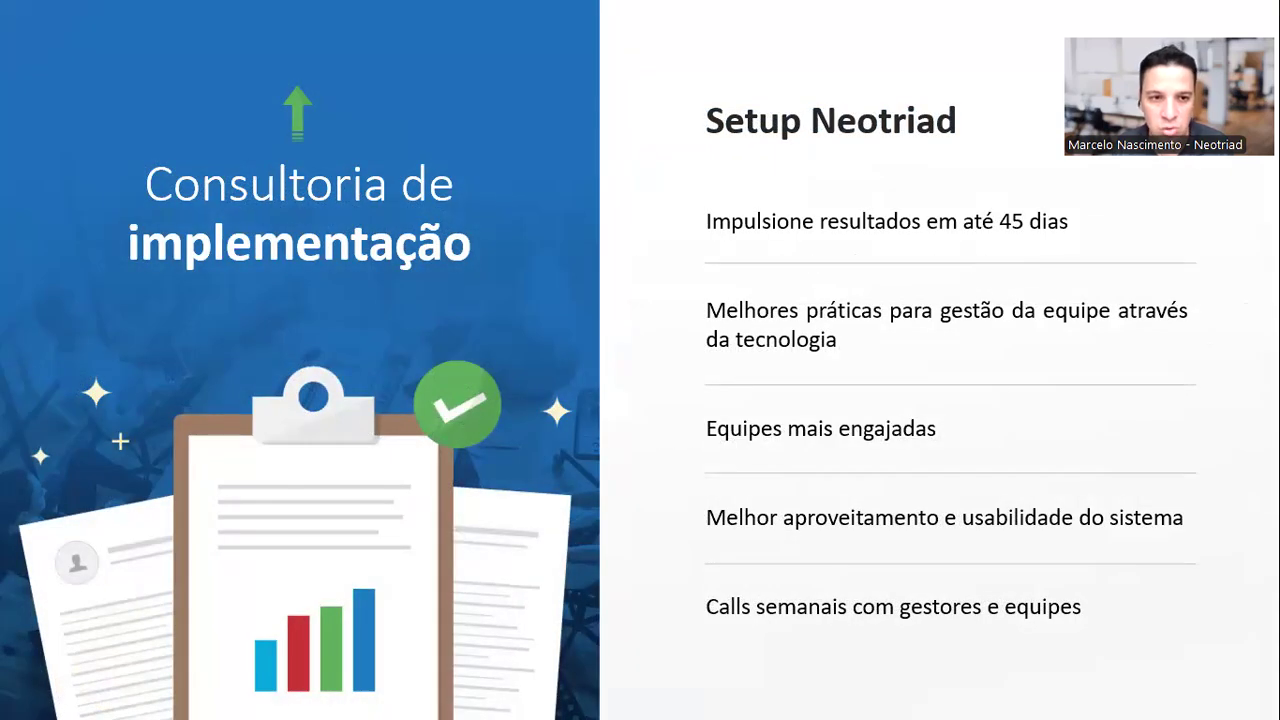